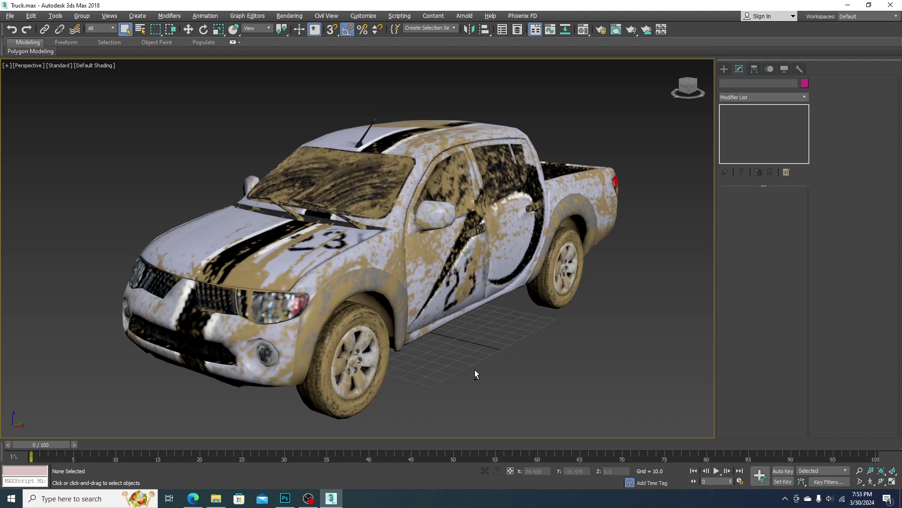
# Group the two windshield wipers and the truck's main shell into a group named Body.
pyautogui.moveTo(473, 321)
pyautogui.keyDown('alt'); pyautogui.mouseDown(button='middle')
pyautogui.moveTo(461, 310)
pyautogui.moveTo(466, 323)
pyautogui.mouseUp(button='middle'); pyautogui.keyUp('alt')
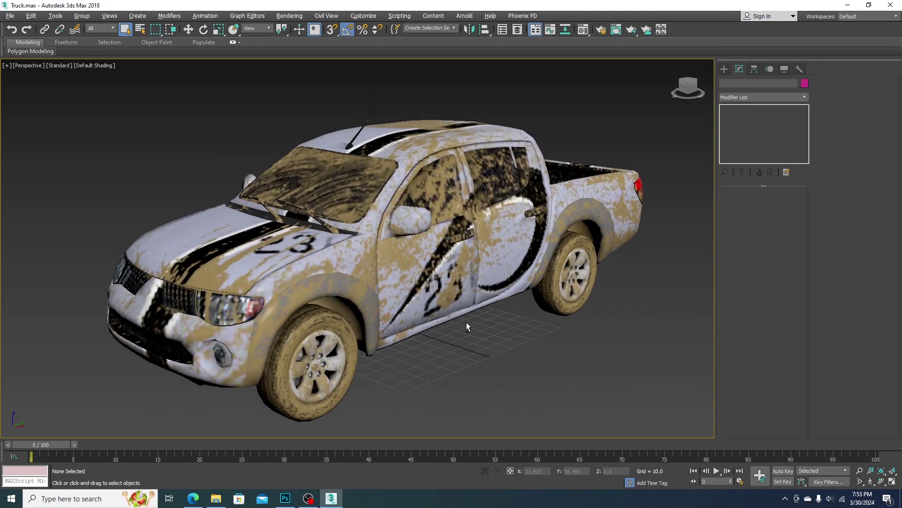
pyautogui.scroll(-4, 474, 319)
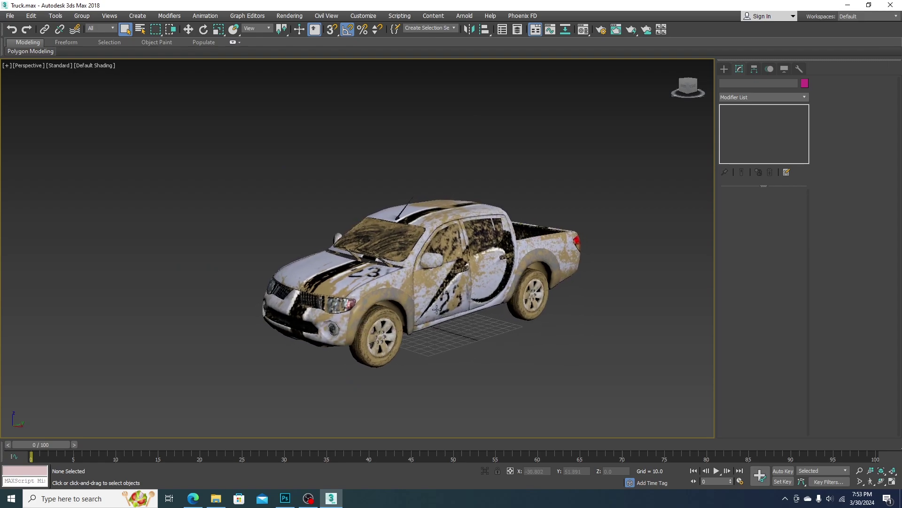
pyautogui.scroll(3, 464, 316)
pyautogui.click(362, 241)
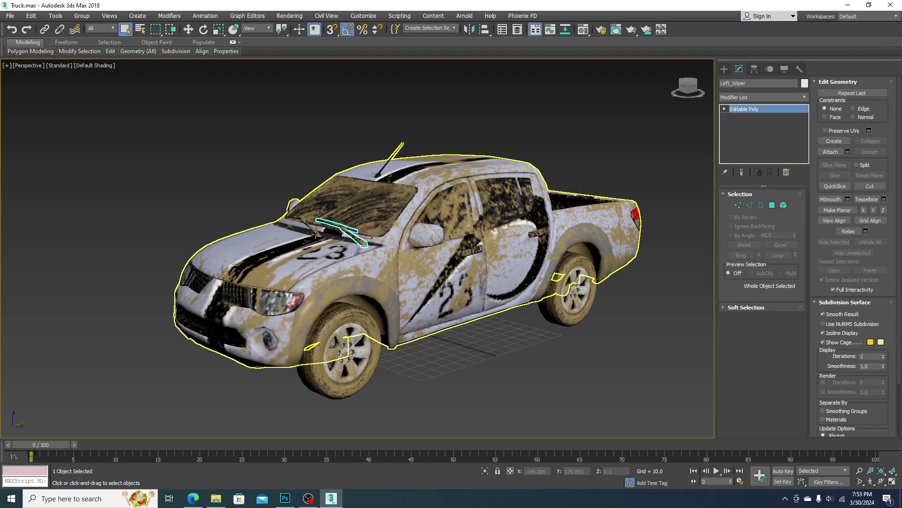
pyautogui.keyDown('ctrl'); pyautogui.click(317, 233); pyautogui.keyUp('ctrl')
pyautogui.keyDown('ctrl'); pyautogui.click(407, 275); pyautogui.keyUp('ctrl')
pyautogui.scroll(-2, 473, 306)
pyautogui.press('w')
pyautogui.scroll(2, 493, 299)
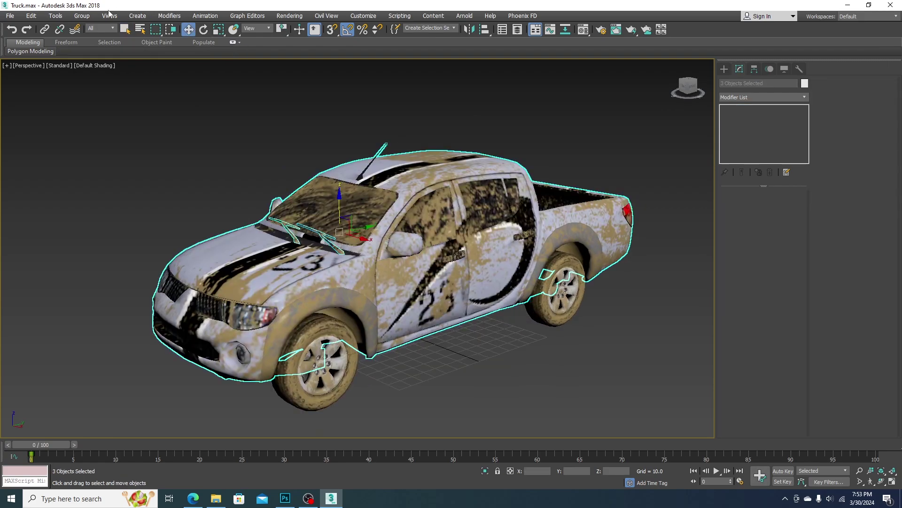
pyautogui.click(83, 16)
pyautogui.click(89, 33)
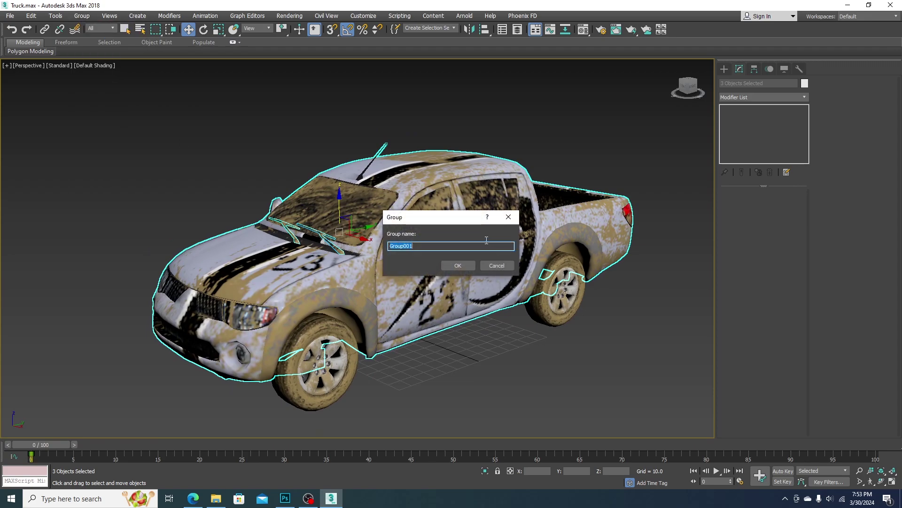
pyautogui.press('Return')
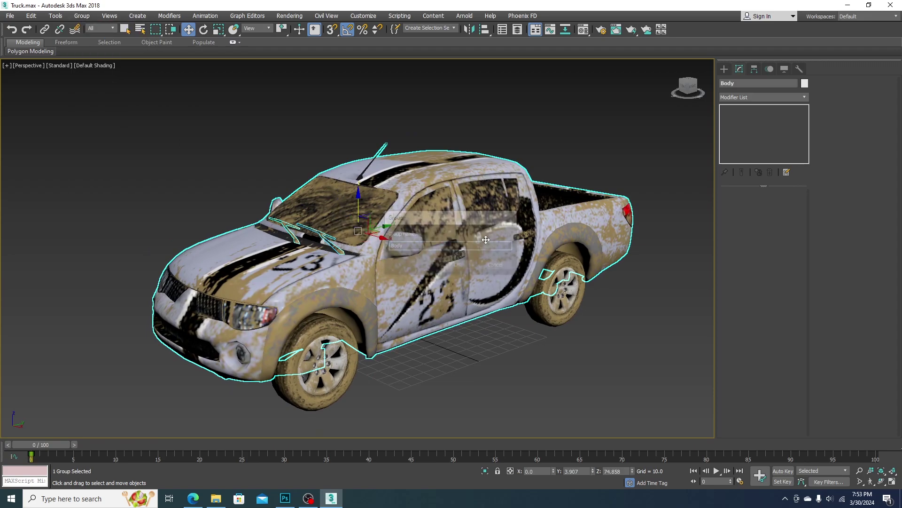
# Try moving each of the four wheels downward to check that it is a separate object, reverting each move.
pyautogui.click(556, 311)
pyautogui.keyDown('alt'); pyautogui.moveTo(556, 311); pyautogui.dragTo(560, 301, button='middle'); pyautogui.keyUp('alt')
pyautogui.moveTo(560, 301); pyautogui.dragTo(565, 409)
pyautogui.rightClick(565, 409)
pyautogui.click(311, 303)
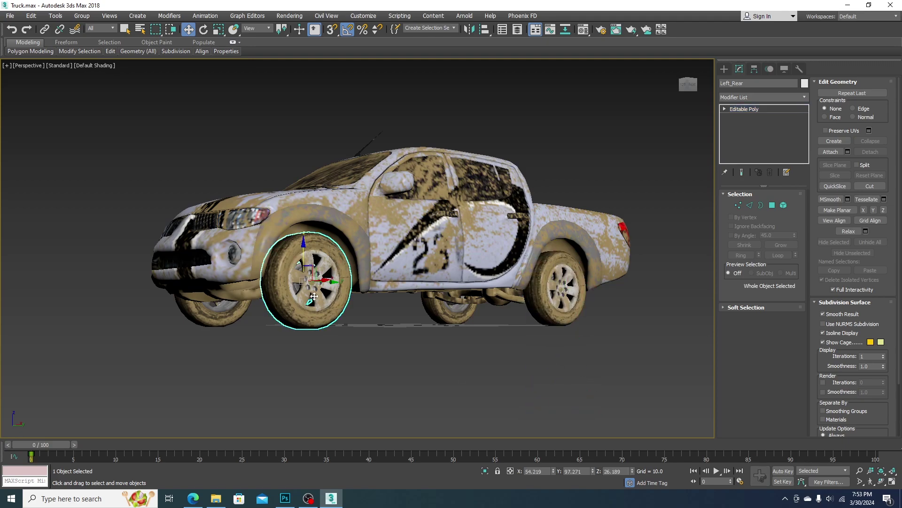
pyautogui.moveTo(303, 261); pyautogui.dragTo(330, 381)
pyautogui.hotkey('ctrl', 'z')
pyautogui.click(445, 291)
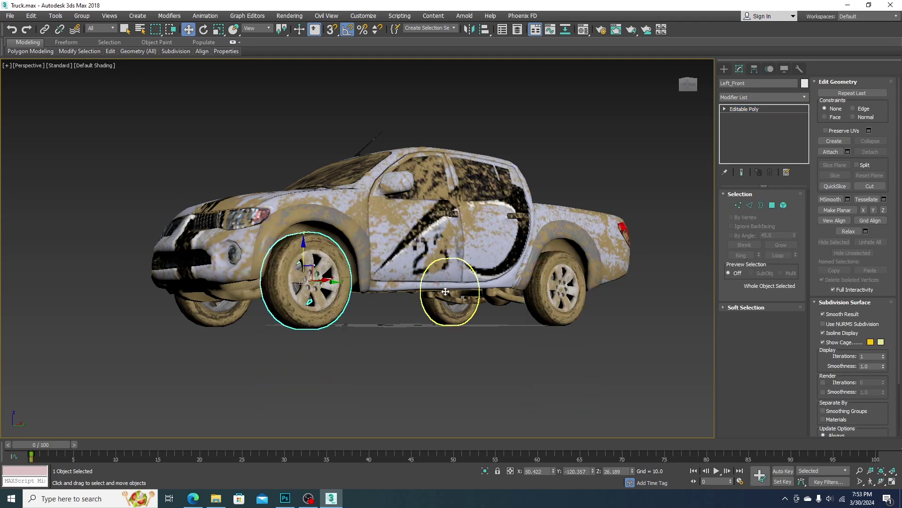
pyautogui.moveTo(448, 270); pyautogui.dragTo(461, 354)
pyautogui.hotkey('ctrl', 'z')
pyautogui.click(220, 259)
pyautogui.moveTo(219, 257); pyautogui.dragTo(241, 400)
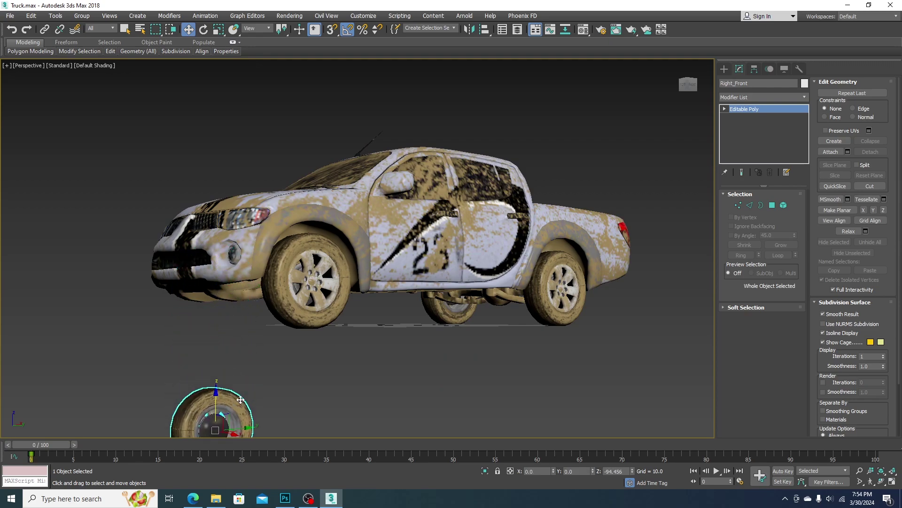
pyautogui.hotkey('ctrl', 'z')
# Select all truck parts and center their pivots to the objects, affecting the pivots only, and deselect everything.
pyautogui.scroll(5, 395, 270)
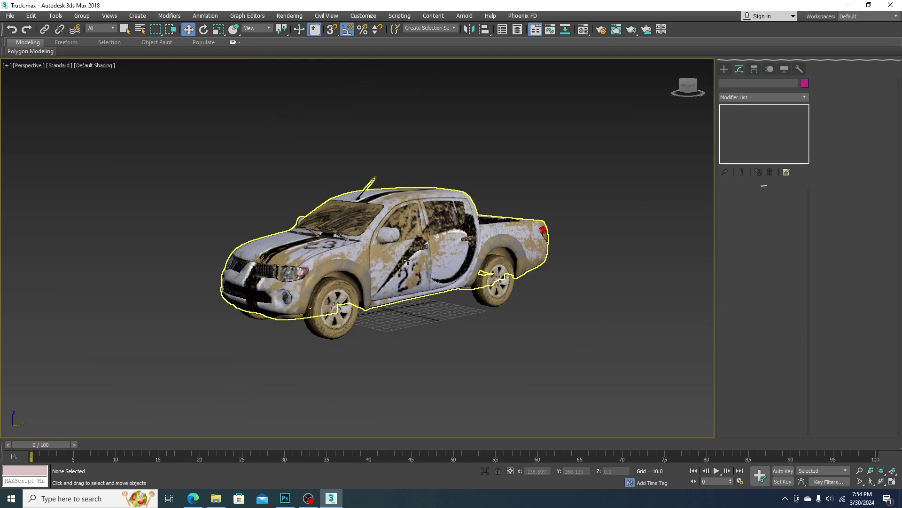
pyautogui.moveTo(408, 270); pyautogui.dragTo(397, 278, button='middle')
pyautogui.scroll(2, 397, 278)
pyautogui.scroll(-2, 415, 294)
pyautogui.moveTo(166, 137); pyautogui.dragTo(515, 269)
pyautogui.moveTo(616, 394); pyautogui.dragTo(608, 388)
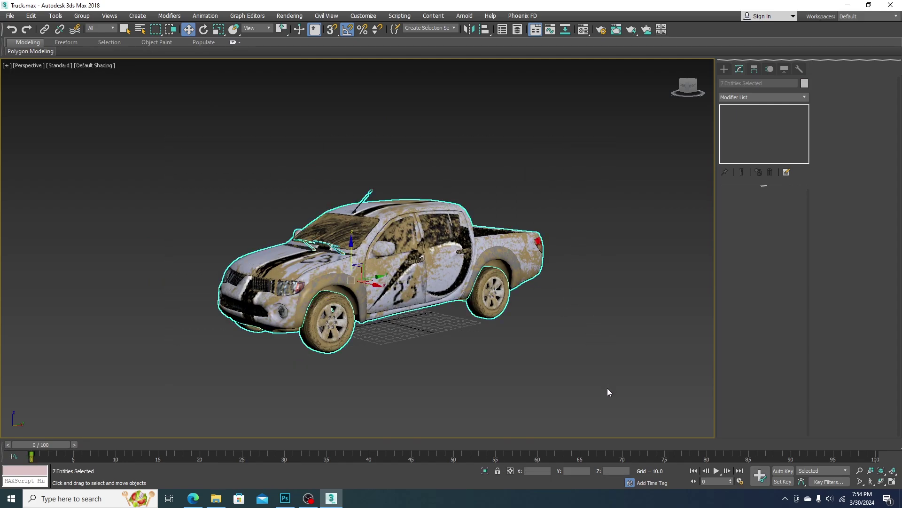
pyautogui.click(754, 70)
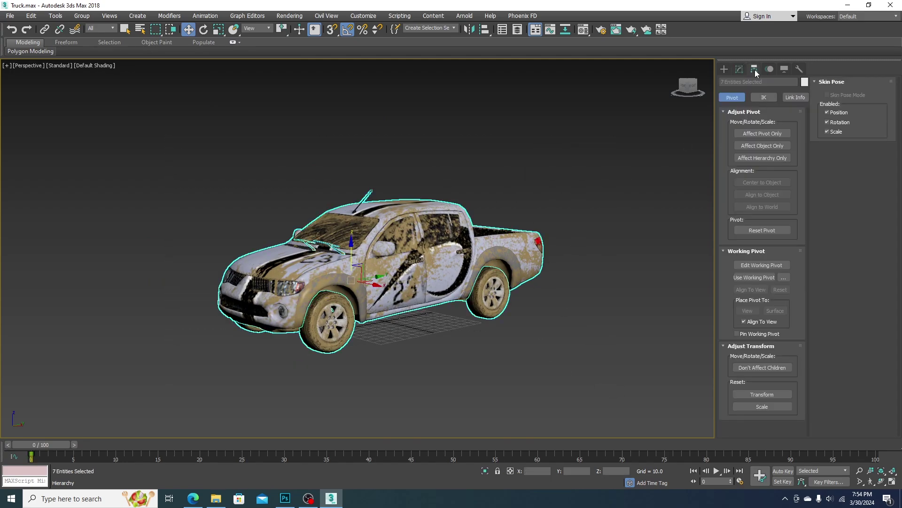
pyautogui.click(777, 133)
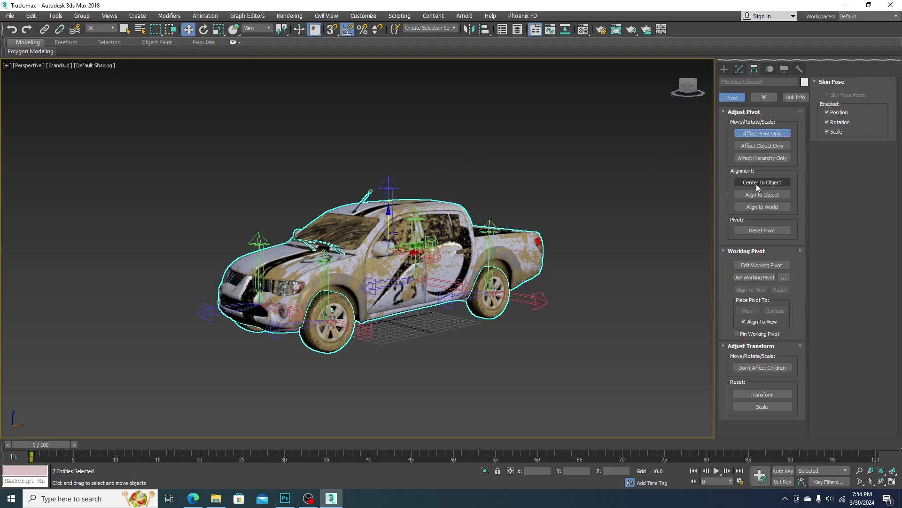
pyautogui.click(784, 183)
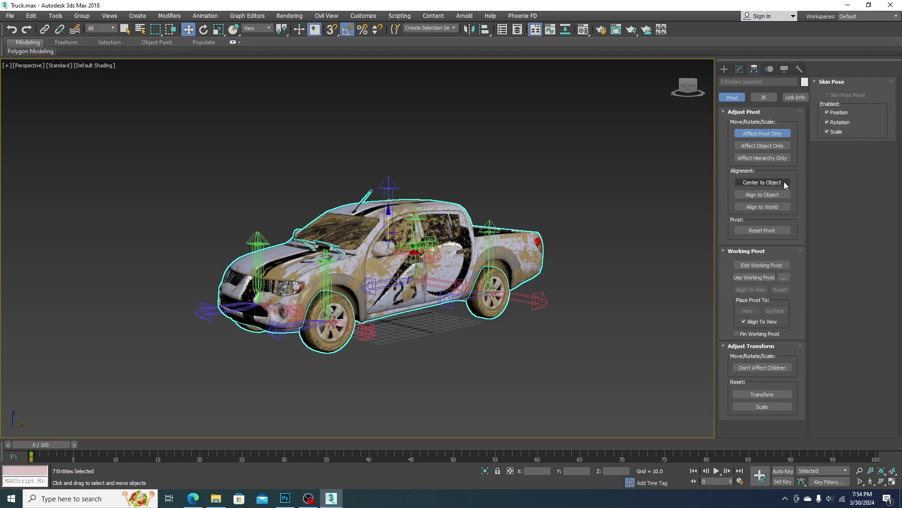
pyautogui.click(763, 133)
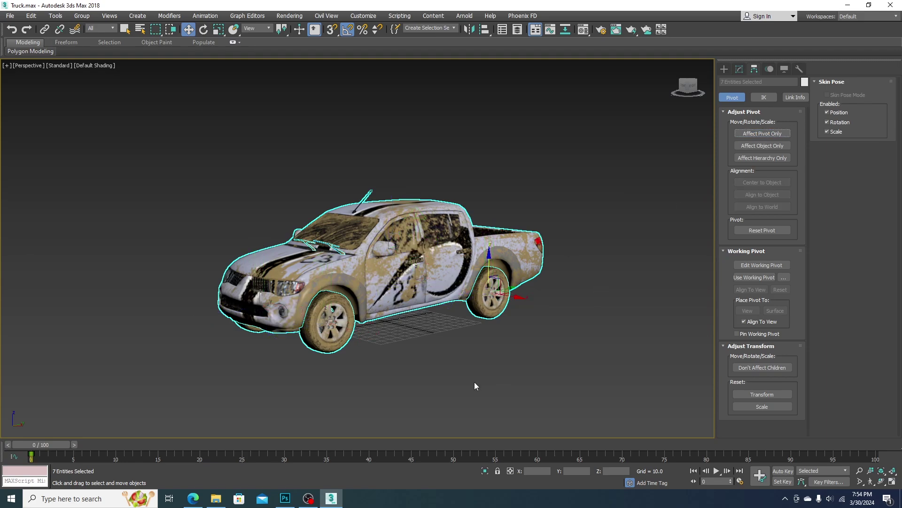
pyautogui.keyDown('alt'); pyautogui.moveTo(431, 297); pyautogui.dragTo(417, 297, button='middle'); pyautogui.keyUp('alt')
pyautogui.click(418, 359)
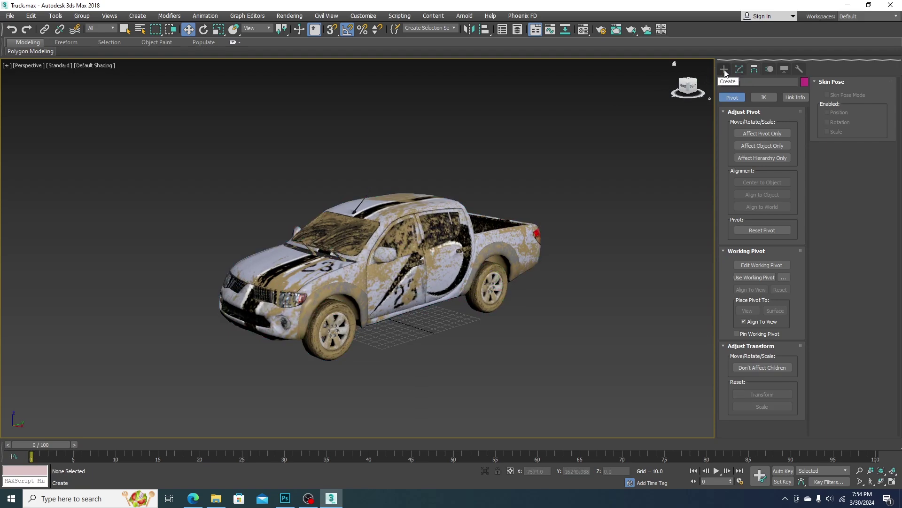
# Show the MadCar category of helper objects for creation.
pyautogui.click(725, 71)
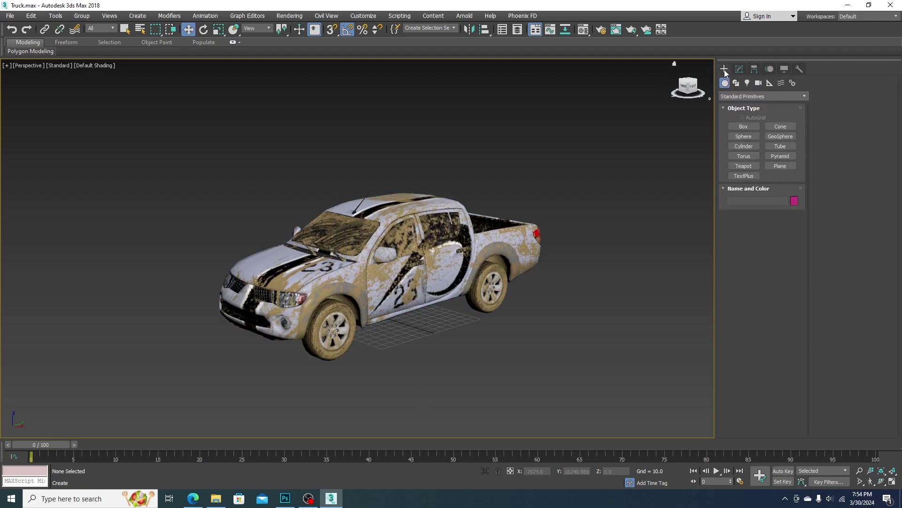
pyautogui.click(769, 83)
pyautogui.click(774, 96)
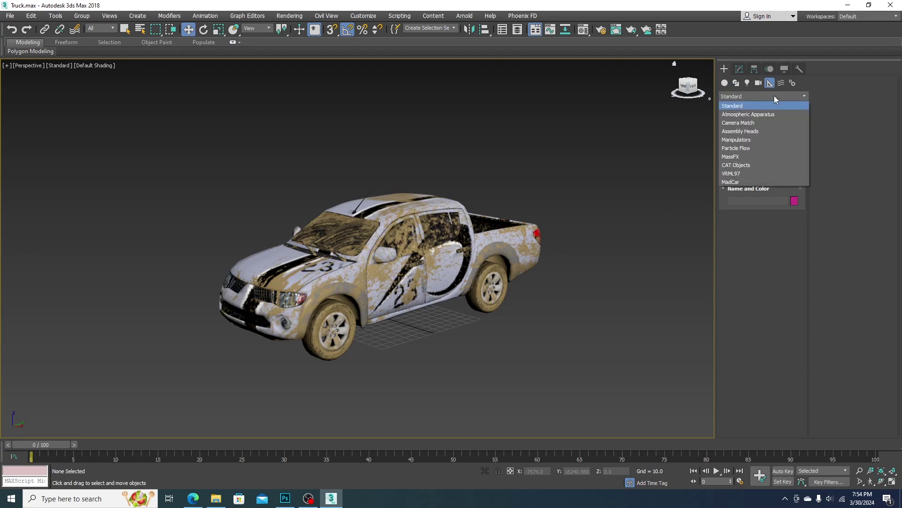
pyautogui.click(760, 182)
# Select the four wheels and isolate them from the rest of the truck.
pyautogui.keyDown('alt'); pyautogui.moveTo(414, 335); pyautogui.dragTo(395, 306, button='middle'); pyautogui.keyUp('alt')
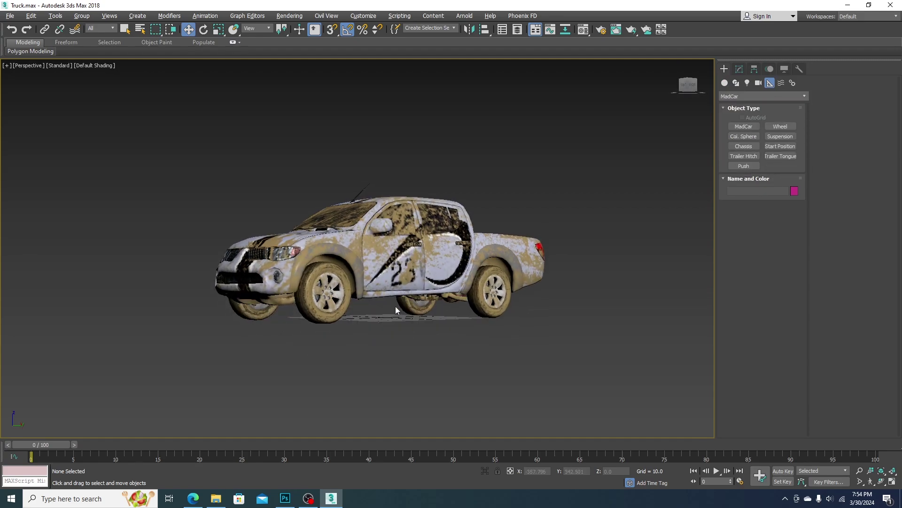
pyautogui.scroll(4, 396, 306)
pyautogui.click(467, 291)
pyautogui.keyDown('ctrl'); pyautogui.click(597, 297); pyautogui.keyUp('ctrl')
pyautogui.keyDown('ctrl'); pyautogui.click(218, 315); pyautogui.keyUp('ctrl')
pyautogui.hotkey('alt', 'q')
pyautogui.keyDown('alt'); pyautogui.moveTo(528, 352); pyautogui.dragTo(442, 281, button='middle'); pyautogui.keyUp('alt')
# Draw a MadCar Wheel helper over the left front wheel in the top view, about 28.6 in radius and 9.8 wide.
pyautogui.press('t')
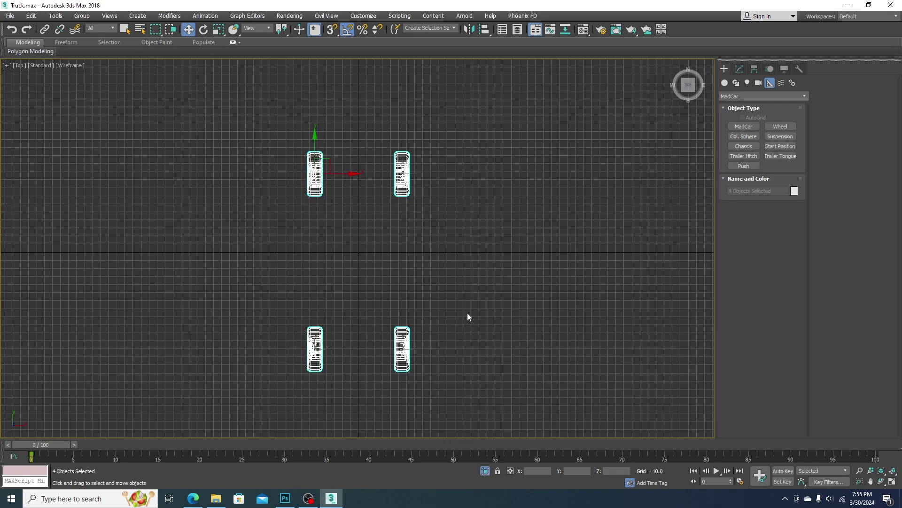
pyautogui.click(435, 340)
pyautogui.scroll(3, 435, 340)
pyautogui.scroll(1, 396, 355)
pyautogui.moveTo(396, 356); pyautogui.dragTo(584, 210, button='middle')
pyautogui.scroll(1, 581, 223)
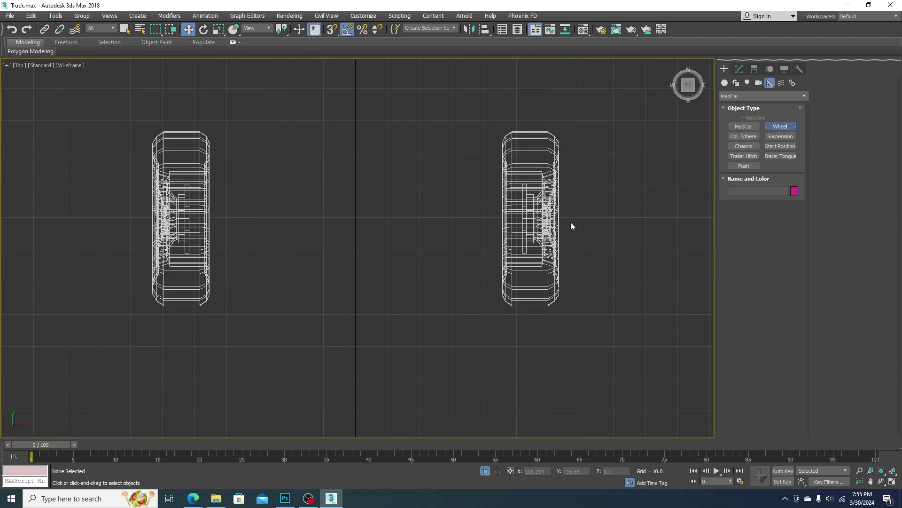
pyautogui.moveTo(527, 219); pyautogui.dragTo(558, 311)
pyautogui.rightClick(559, 311)
pyautogui.scroll(2, 529, 254)
pyautogui.moveTo(523, 264); pyautogui.dragTo(481, 264, button='middle')
# Align the Wheel helper to the left front wheel.
pyautogui.press('p')
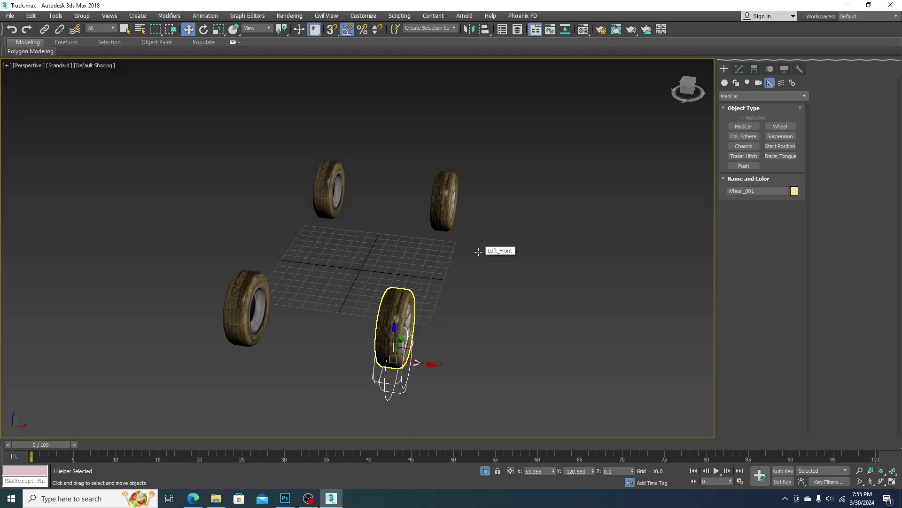
pyautogui.scroll(2, 410, 336)
pyautogui.keyDown('alt'); pyautogui.moveTo(439, 350); pyautogui.dragTo(409, 286, button='middle'); pyautogui.keyUp('alt')
pyautogui.hotkey('alt', 'a')
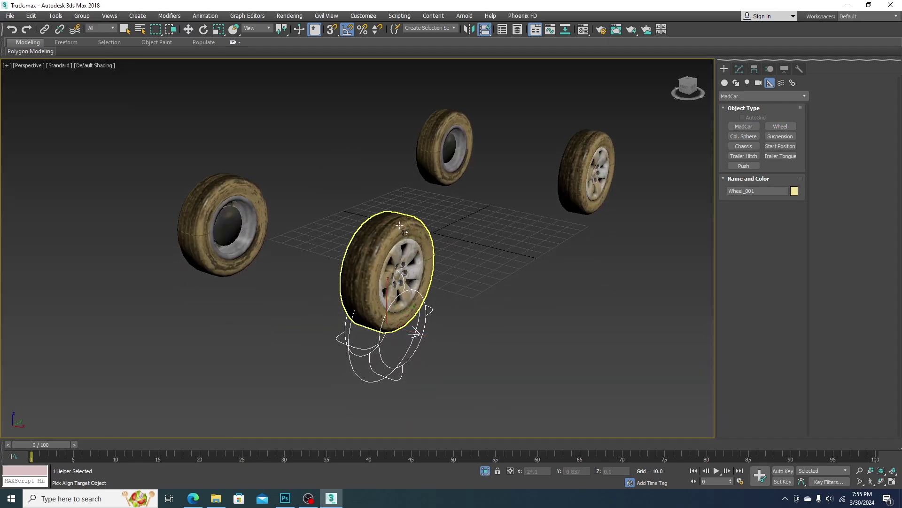
pyautogui.click(408, 226)
pyautogui.keyDown('alt'); pyautogui.moveTo(408, 226); pyautogui.dragTo(372, 236, button='middle'); pyautogui.keyUp('alt')
pyautogui.scroll(3, 376, 247)
# Fit the Wheel helper to the tire by setting its radius to 27.47 and width to 9.297.
pyautogui.click(739, 69)
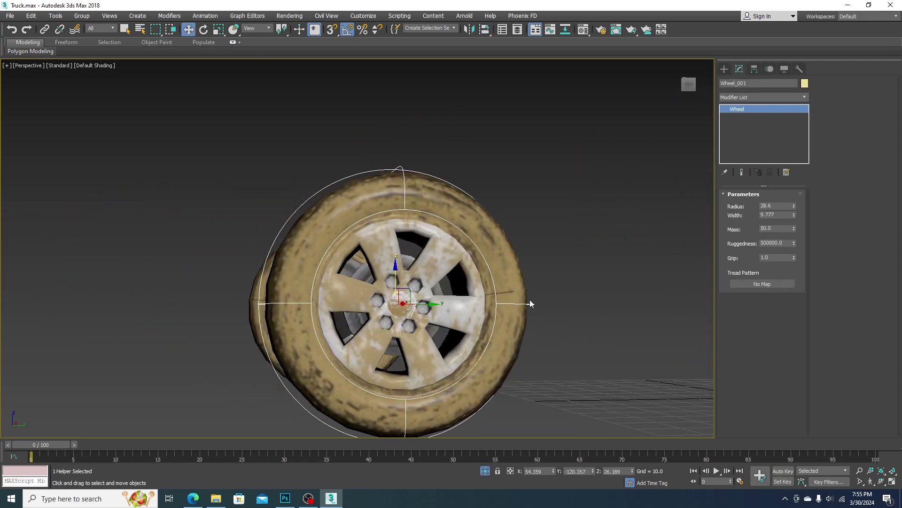
pyautogui.press('f')
pyautogui.press('l')
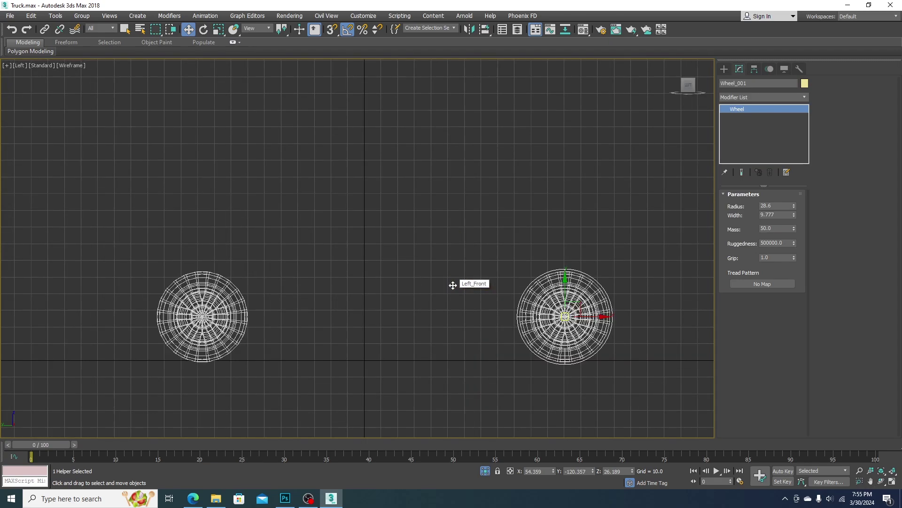
pyautogui.press('z')
pyautogui.press('F3')
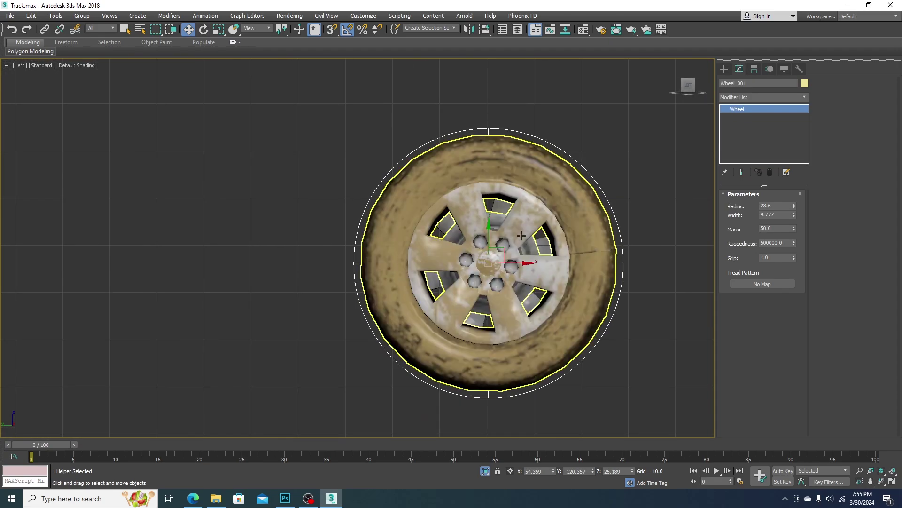
pyautogui.scroll(3, 511, 200)
pyautogui.moveTo(793, 208); pyautogui.dragTo(793, 208)
pyautogui.scroll(-3, 419, 282)
pyautogui.moveTo(419, 282); pyautogui.dragTo(419, 331, button='middle')
pyautogui.press('p')
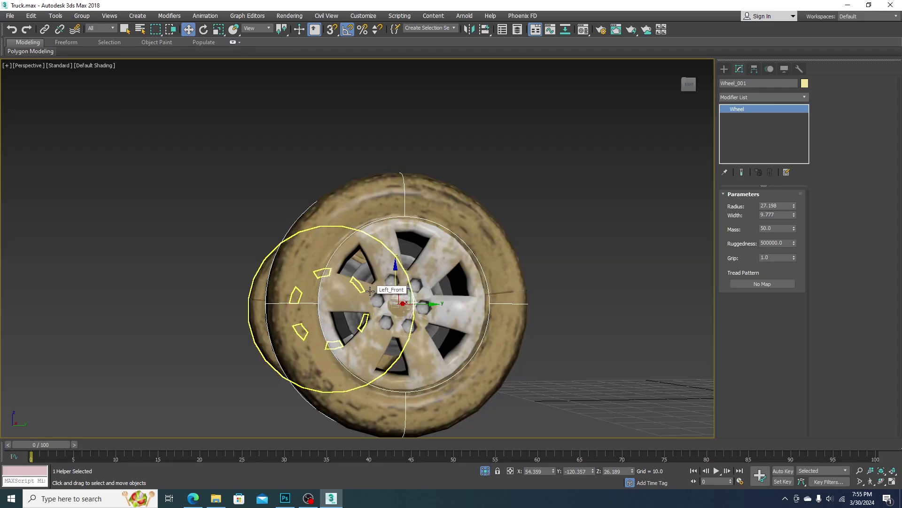
pyautogui.keyDown('alt'); pyautogui.moveTo(393, 288); pyautogui.dragTo(412, 317, button='middle'); pyautogui.keyUp('alt')
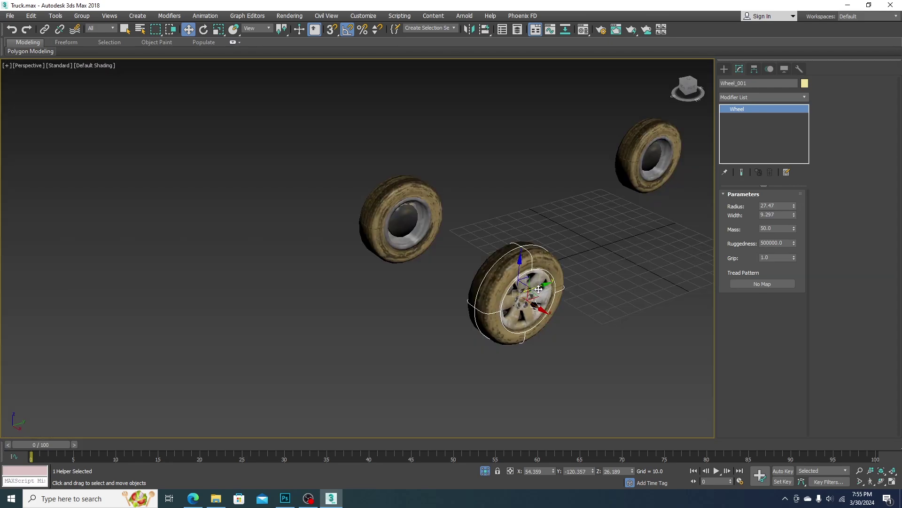
# Clone the left front Wheel helper as a single copy and quick-align it to the left rear wheel.
pyautogui.keyDown('shift'); pyautogui.moveTo(539, 289); pyautogui.dragTo(641, 259); pyautogui.keyUp('shift')
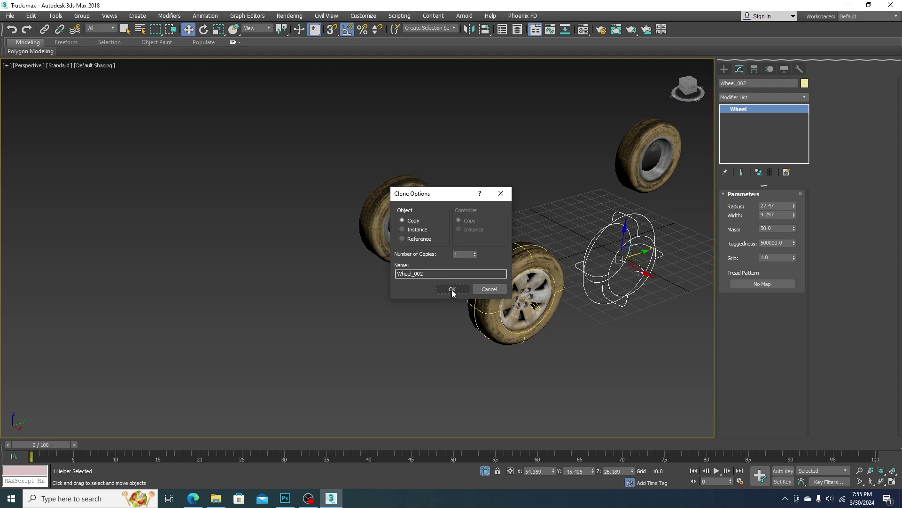
pyautogui.click(453, 290)
pyautogui.moveTo(541, 243); pyautogui.dragTo(363, 243, button='middle')
pyautogui.hotkey('shift', 'a')
pyautogui.click(593, 208)
# Clone the left rear Wheel helper as a copy placed midway between the two rear wheels.
pyautogui.keyDown('alt'); pyautogui.moveTo(619, 221); pyautogui.dragTo(636, 235, button='middle'); pyautogui.keyUp('alt')
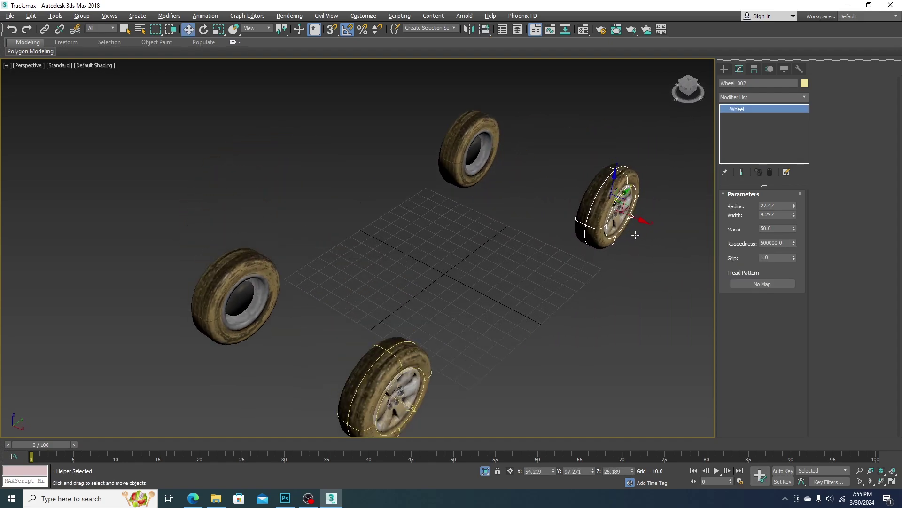
pyautogui.moveTo(641, 222)
pyautogui.keyDown('shift'); pyautogui.mouseDown()
pyautogui.moveTo(564, 237)
pyautogui.moveTo(554, 250)
pyautogui.mouseUp(); pyautogui.keyUp('shift')
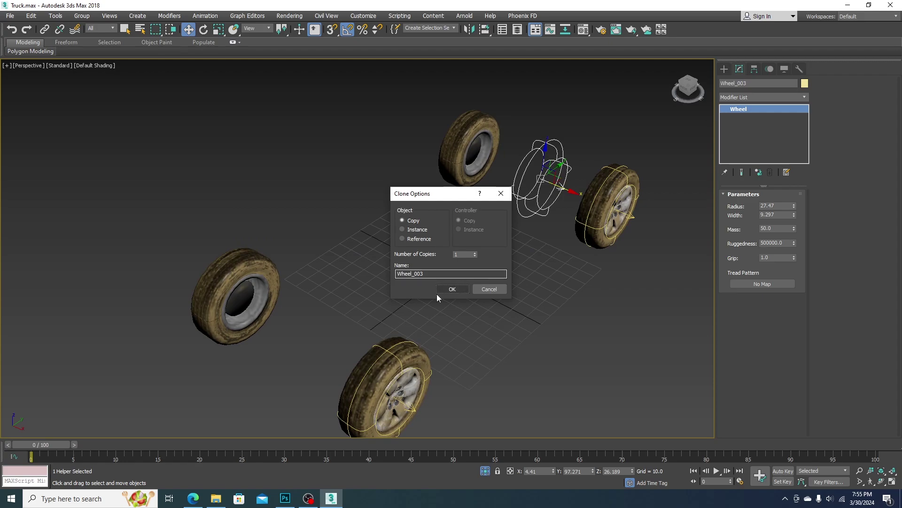
pyautogui.click(449, 289)
pyautogui.scroll(3, 564, 151)
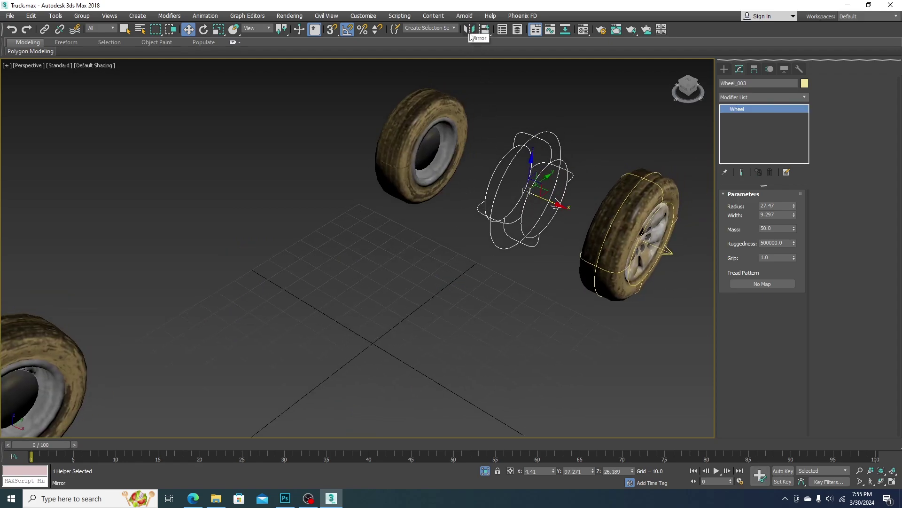
pyautogui.scroll(-2, 505, 231)
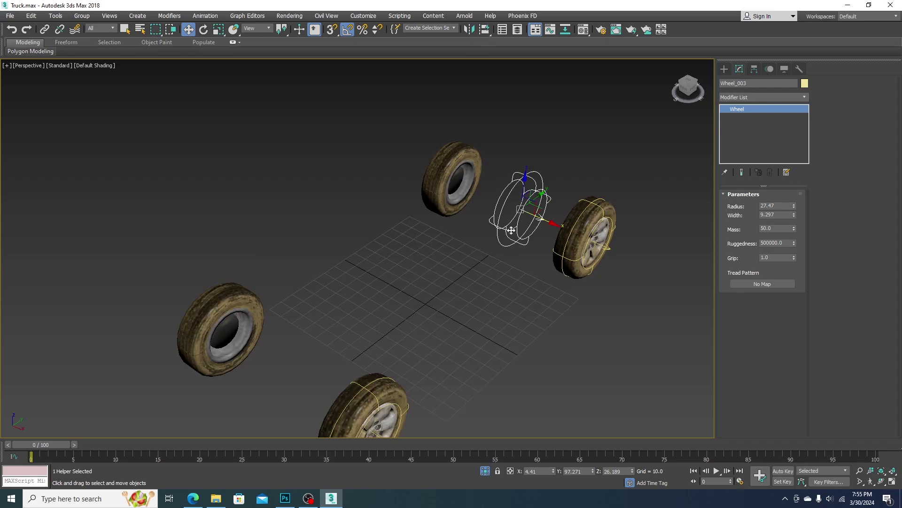
# Rotate the new Wheel helper to point toward the opposite side and quick-align it to the right rear wheel.
pyautogui.scroll(2, 519, 224)
pyautogui.press('e')
pyautogui.moveTo(534, 221); pyautogui.dragTo(438, 183)
pyautogui.hotkey('shift', 'a')
pyautogui.click(413, 139)
pyautogui.press('w')
pyautogui.scroll(-3, 418, 223)
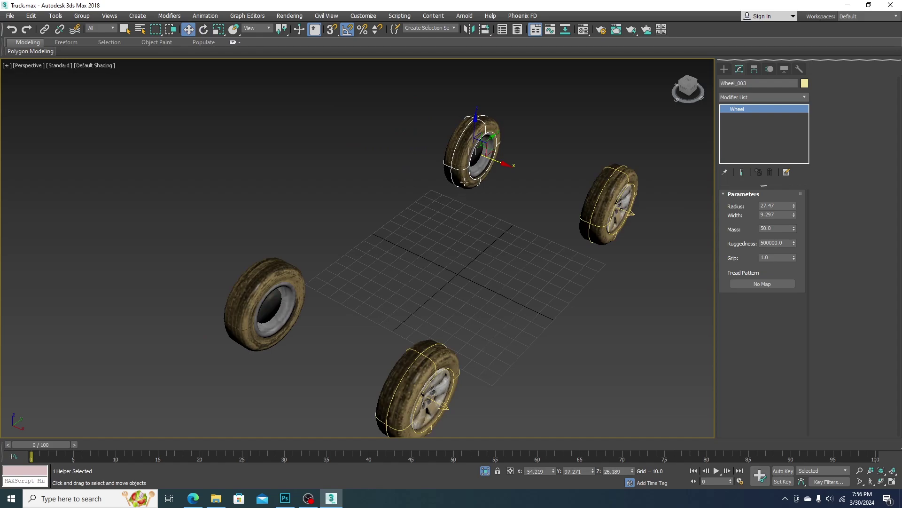
# Clone the right rear Wheel helper as a single copy toward the front and quick-align it to the right front wheel.
pyautogui.moveTo(486, 145); pyautogui.dragTo(419, 179)
pyautogui.hotkey('ctrl', 'z')
pyautogui.click(492, 145)
pyautogui.keyDown('shift'); pyautogui.moveTo(492, 145); pyautogui.dragTo(408, 206); pyautogui.keyUp('shift')
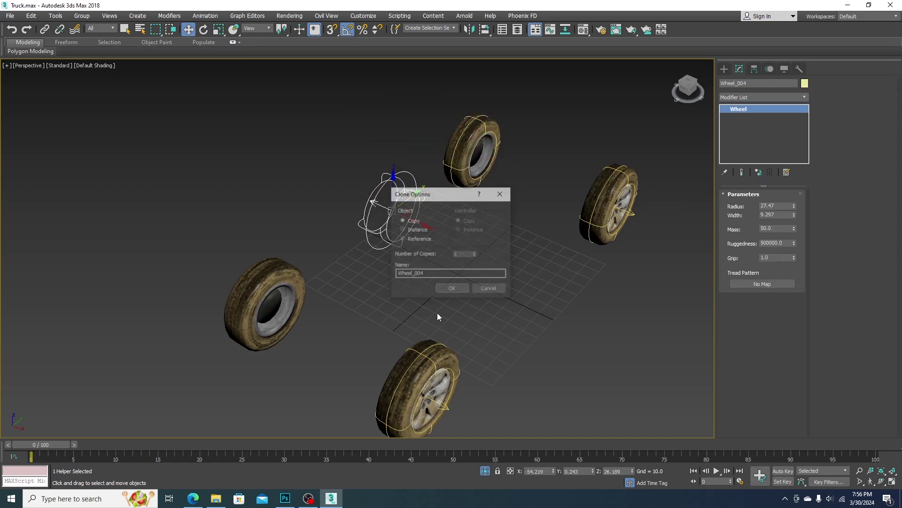
pyautogui.click(452, 288)
pyautogui.hotkey('alt', 'a')
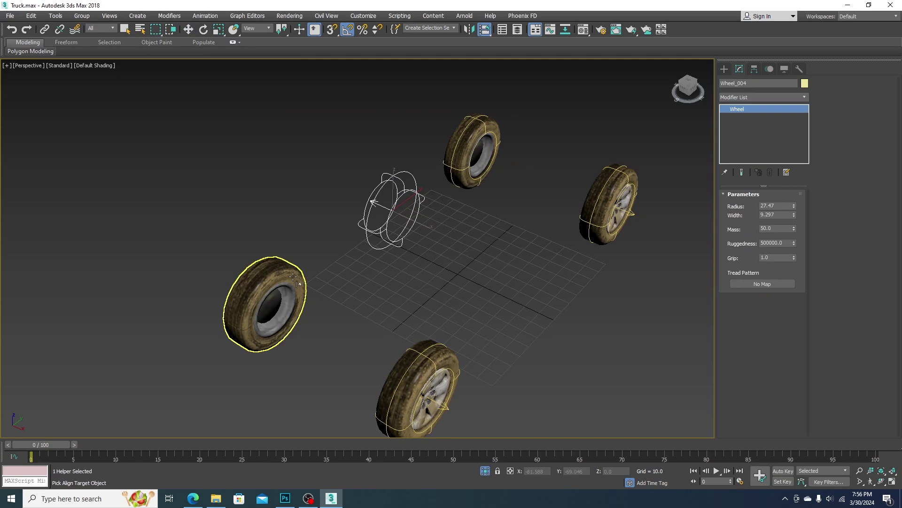
pyautogui.click(293, 276)
# Link the left front and right front wheel meshes to their own Wheel helpers.
pyautogui.keyDown('alt'); pyautogui.moveTo(409, 304); pyautogui.dragTo(452, 292, button='middle'); pyautogui.keyUp('alt')
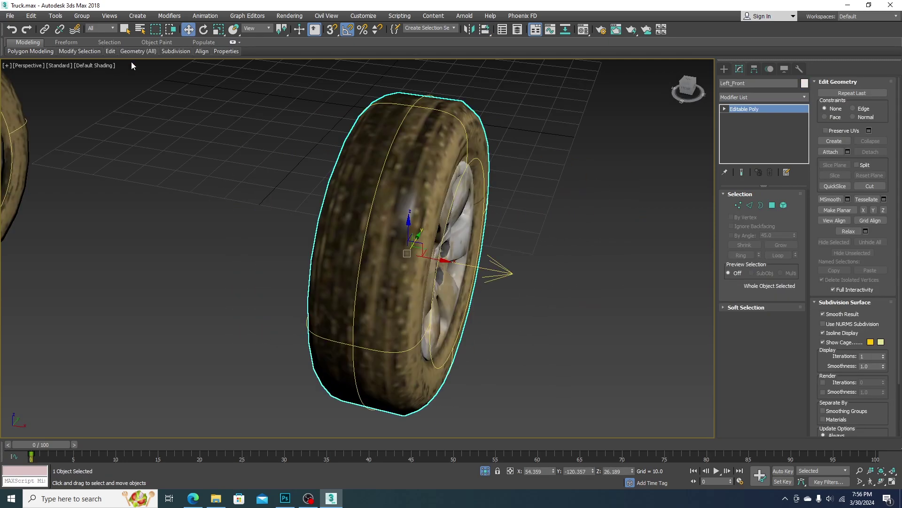
pyautogui.click(45, 29)
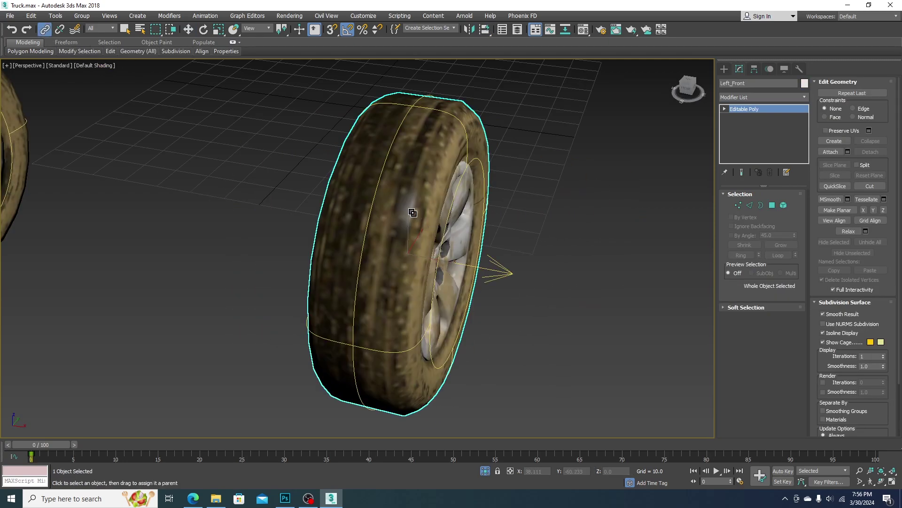
pyautogui.moveTo(494, 271); pyautogui.dragTo(503, 279)
pyautogui.scroll(-4, 496, 274)
pyautogui.moveTo(296, 250); pyautogui.dragTo(477, 276, button='middle')
pyautogui.scroll(4, 357, 249)
pyautogui.moveTo(501, 247); pyautogui.dragTo(627, 267, button='middle')
pyautogui.moveTo(627, 267); pyautogui.dragTo(587, 281)
# Link the right rear and left rear wheel meshes to their own Wheel helpers.
pyautogui.scroll(-4, 587, 281)
pyautogui.moveTo(673, 181); pyautogui.dragTo(523, 339, button='middle')
pyautogui.scroll(5, 562, 217)
pyautogui.scroll(2, 562, 217)
pyautogui.moveTo(544, 250); pyautogui.dragTo(471, 274)
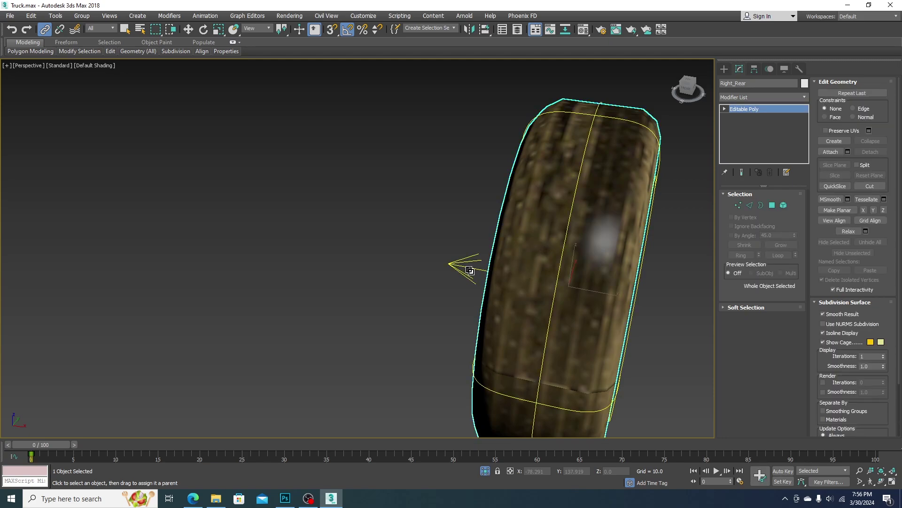
pyautogui.scroll(-6, 470, 271)
pyautogui.scroll(5, 395, 223)
pyautogui.moveTo(553, 270); pyautogui.dragTo(368, 198, button='middle')
pyautogui.moveTo(368, 197); pyautogui.dragTo(442, 254)
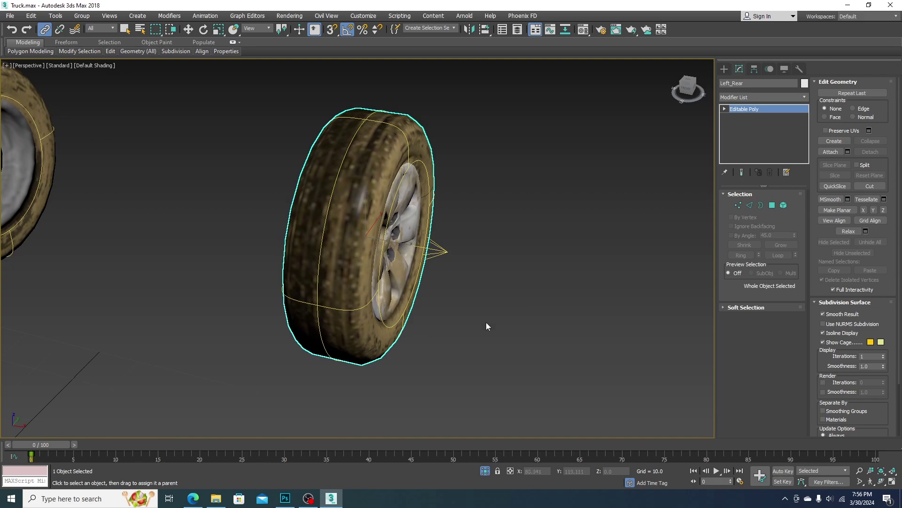
# Create a MadCar Suspension helper at the left front wheel's centre in the top view, with its arms pointing inward.
pyautogui.scroll(-6, 395, 283)
pyautogui.moveTo(344, 318); pyautogui.dragTo(470, 270, button='middle')
pyautogui.scroll(3, 469, 270)
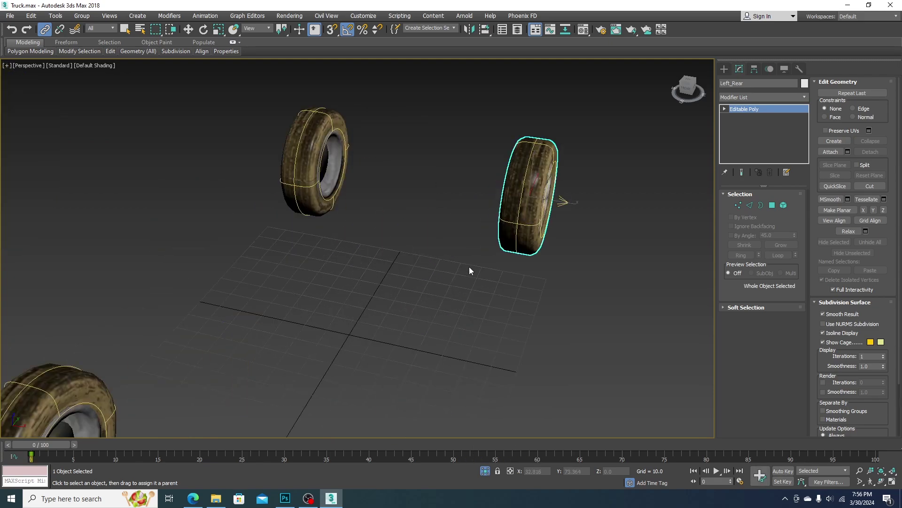
pyautogui.press('t')
pyautogui.click(724, 69)
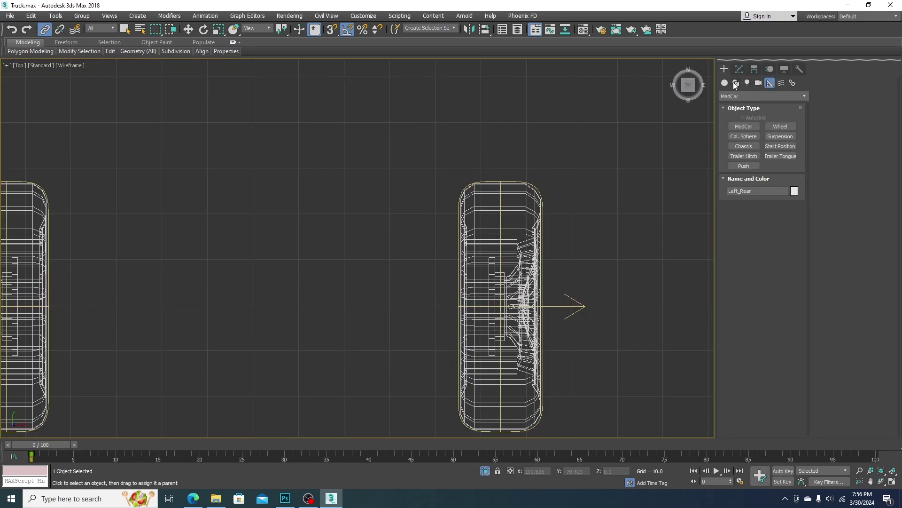
pyautogui.click(780, 136)
pyautogui.moveTo(480, 321); pyautogui.dragTo(498, 290, button='middle')
pyautogui.moveTo(515, 276); pyautogui.dragTo(624, 363)
pyautogui.rightClick(553, 293)
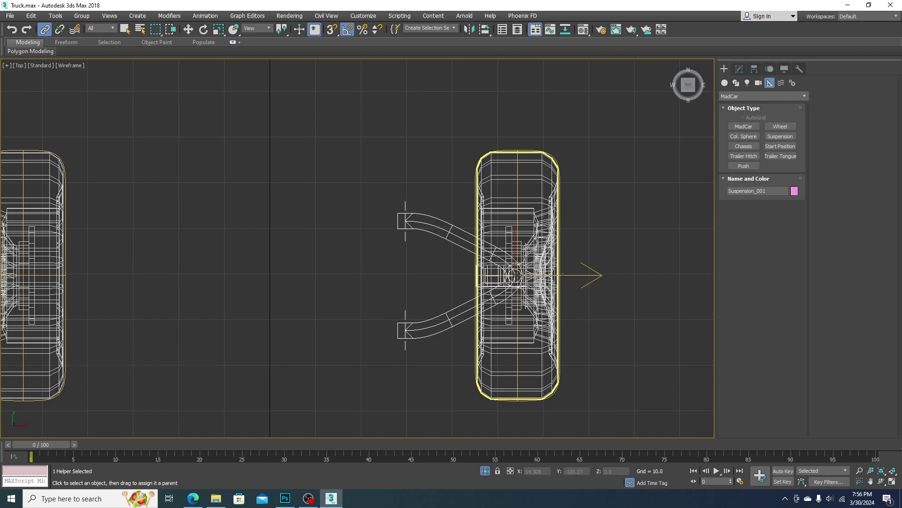
# Clone the left front Suspension helper once as an instance placed between the two front wheels.
pyautogui.press('p')
pyautogui.press('w')
pyautogui.moveTo(509, 312)
pyautogui.keyDown('alt'); pyautogui.mouseDown(button='middle')
pyautogui.moveTo(515, 285)
pyautogui.moveTo(494, 275)
pyautogui.moveTo(486, 306)
pyautogui.moveTo(463, 301)
pyautogui.mouseUp(button='middle'); pyautogui.keyUp('alt')
pyautogui.scroll(5, 484, 287)
pyautogui.scroll(-2, 484, 287)
pyautogui.keyDown('shift'); pyautogui.moveTo(536, 250); pyautogui.dragTo(403, 268); pyautogui.keyUp('shift')
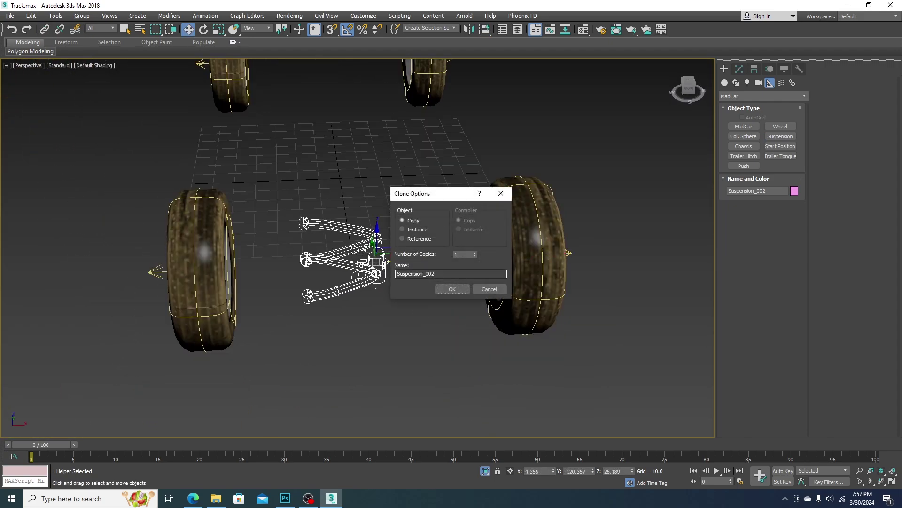
pyautogui.click(452, 288)
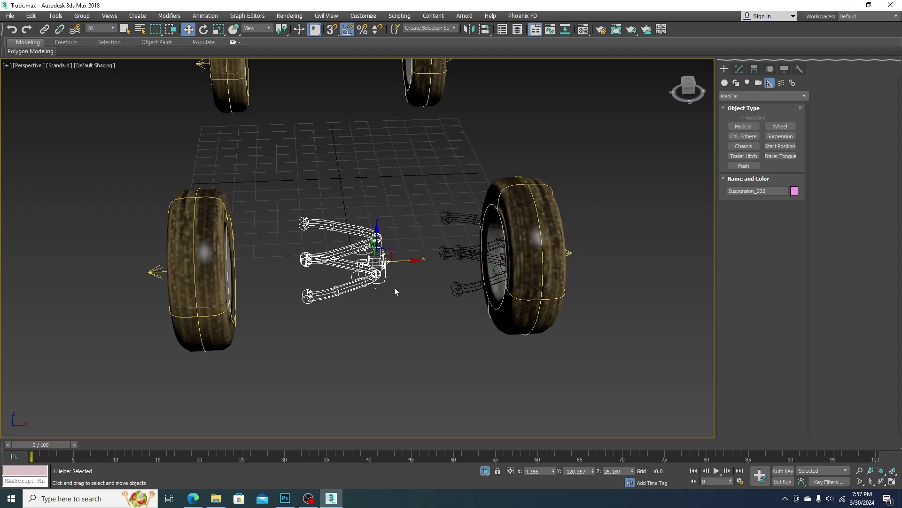
# Rotate the cloned Suspension helper to face the opposite side and quick-align it to the right front wheel.
pyautogui.scroll(3, 390, 282)
pyautogui.press('e')
pyautogui.moveTo(389, 265); pyautogui.dragTo(285, 256)
pyautogui.hotkey('alt', 'a')
pyautogui.click(90, 243)
# Clone the right front Suspension helper toward the rear as a single copy and quick-align it to the right rear wheel.
pyautogui.press('w')
pyautogui.scroll(-3, 249, 290)
pyautogui.keyDown('alt'); pyautogui.moveTo(249, 290); pyautogui.dragTo(282, 296, button='middle'); pyautogui.keyUp('alt')
pyautogui.scroll(-4, 286, 284)
pyautogui.keyDown('shift'); pyautogui.moveTo(256, 258); pyautogui.dragTo(348, 158); pyautogui.keyUp('shift')
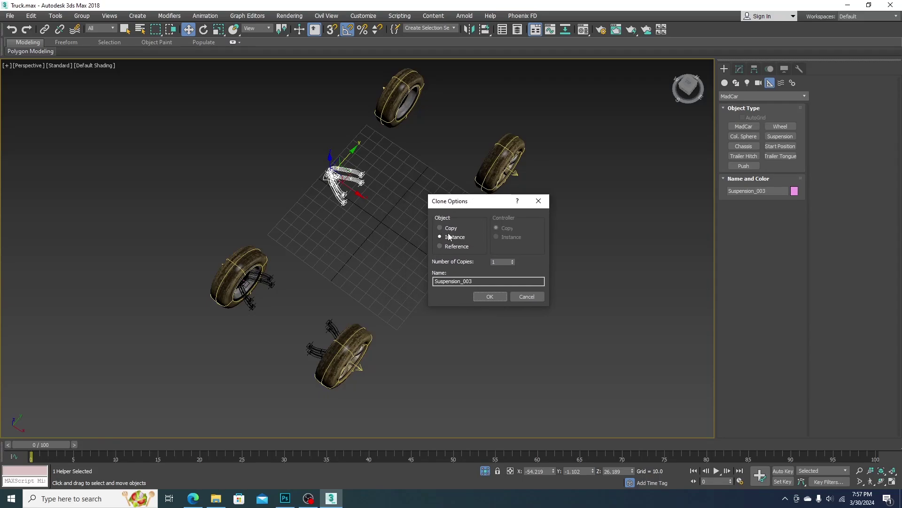
pyautogui.click(492, 299)
pyautogui.moveTo(405, 130); pyautogui.dragTo(397, 210, button='middle')
pyautogui.scroll(3, 396, 210)
pyautogui.hotkey('shift', 'a')
pyautogui.click(381, 167)
# Clone the right rear Suspension helper as an instance, turn it to the opposite side and quick-align it to the left rear wheel.
pyautogui.keyDown('shift'); pyautogui.moveTo(351, 195); pyautogui.dragTo(521, 248); pyautogui.keyUp('shift')
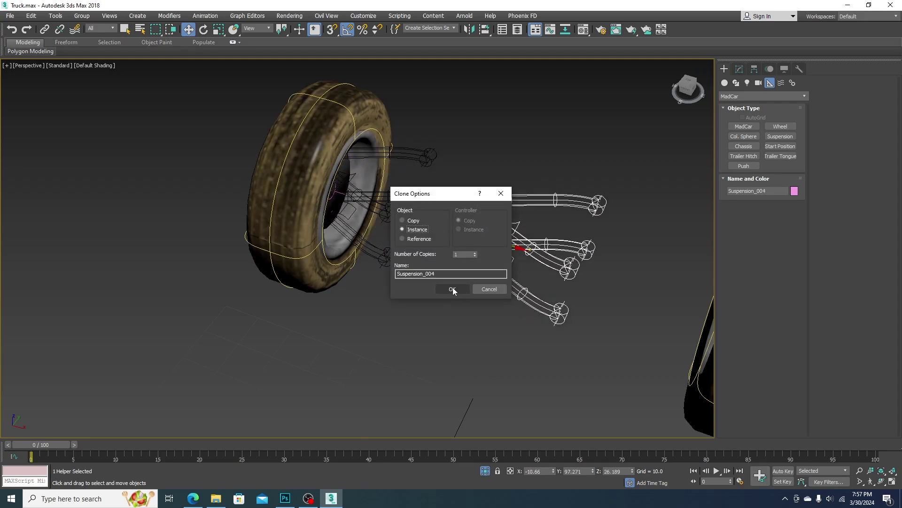
pyautogui.click(453, 288)
pyautogui.scroll(-3, 437, 262)
pyautogui.moveTo(437, 262)
pyautogui.keyDown('alt'); pyautogui.mouseDown(button='middle')
pyautogui.moveTo(512, 270)
pyautogui.moveTo(481, 270)
pyautogui.mouseUp(button='middle'); pyautogui.keyUp('alt')
pyautogui.press('e')
pyautogui.moveTo(442, 285); pyautogui.dragTo(516, 234)
pyautogui.hotkey('shift', 'a')
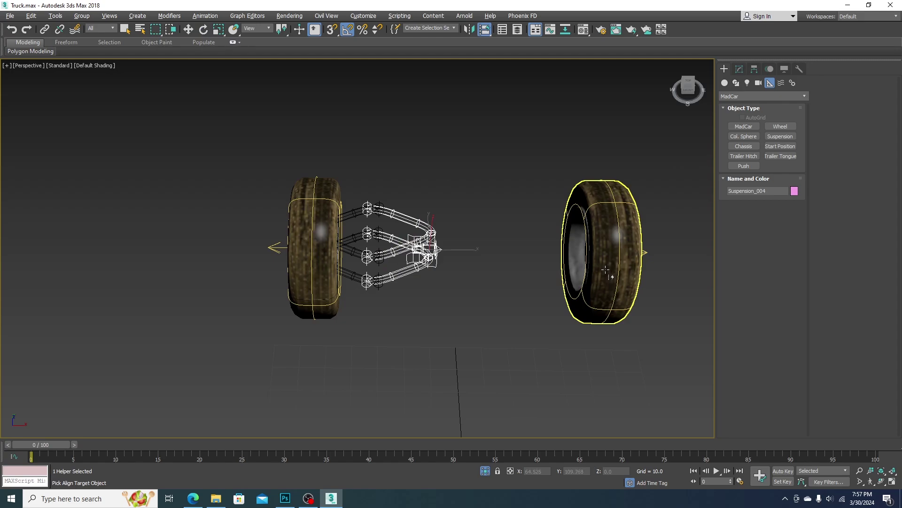
pyautogui.click(610, 276)
# Enable Steering Gear on the left front Suspension helper.
pyautogui.press('w')
pyautogui.keyDown('alt'); pyautogui.moveTo(571, 253); pyautogui.dragTo(532, 302, button='middle'); pyautogui.keyUp('alt')
pyautogui.scroll(-2, 536, 282)
pyautogui.click(739, 69)
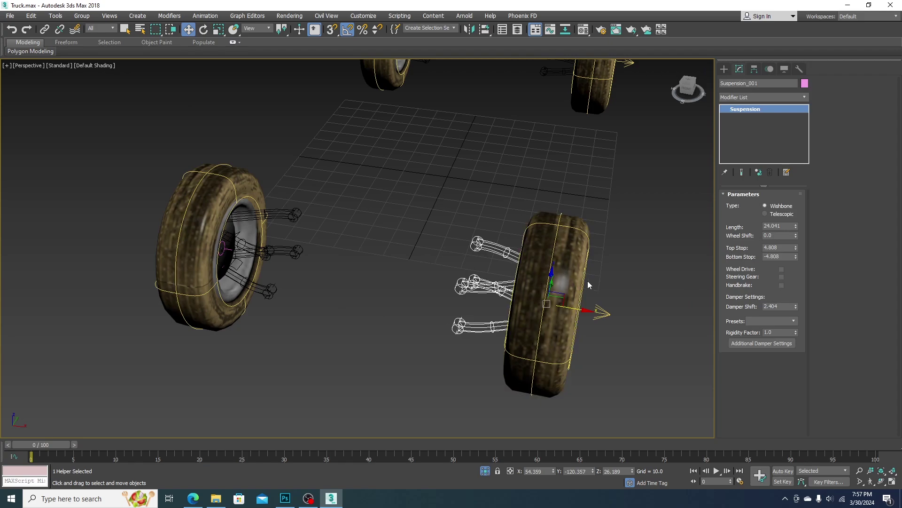
pyautogui.click(781, 277)
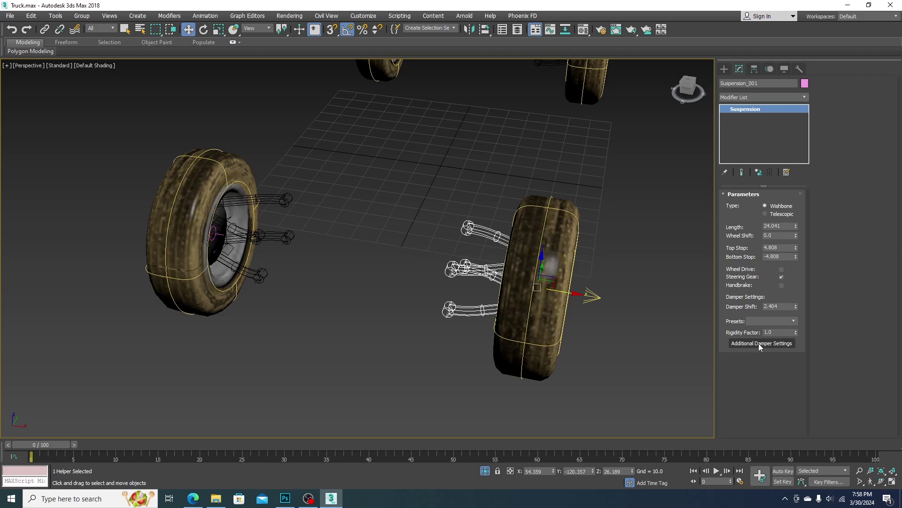
# Try spring rigidity values of 3000, 23000 and 50000 in the additional damper settings and leave without applying them.
pyautogui.click(770, 344)
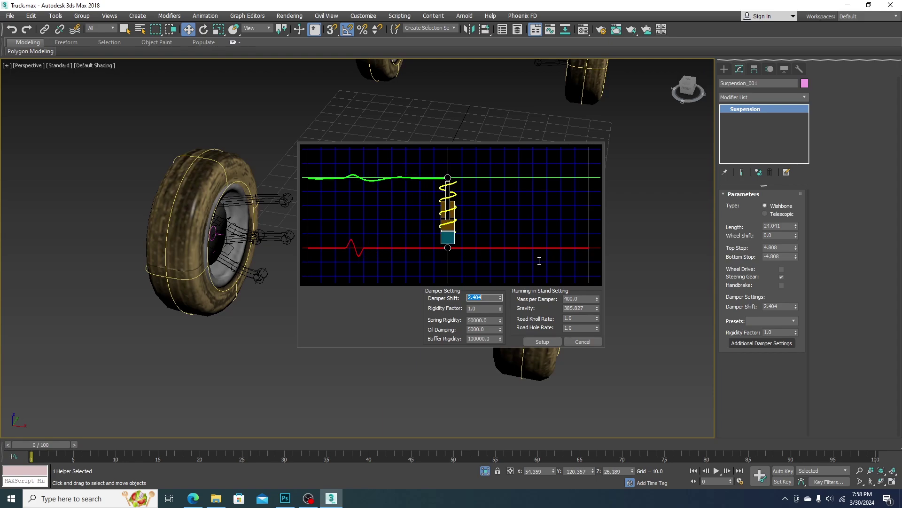
pyautogui.click(475, 320)
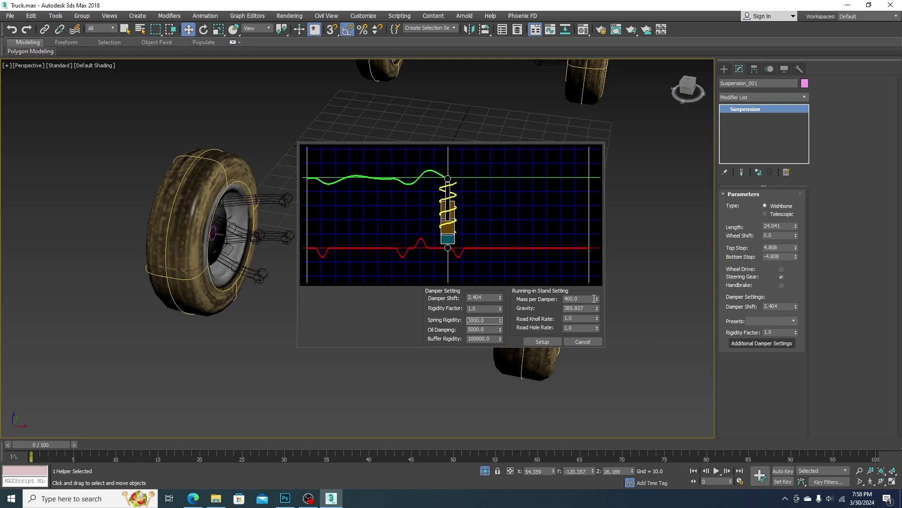
pyautogui.doubleClick(469, 320)
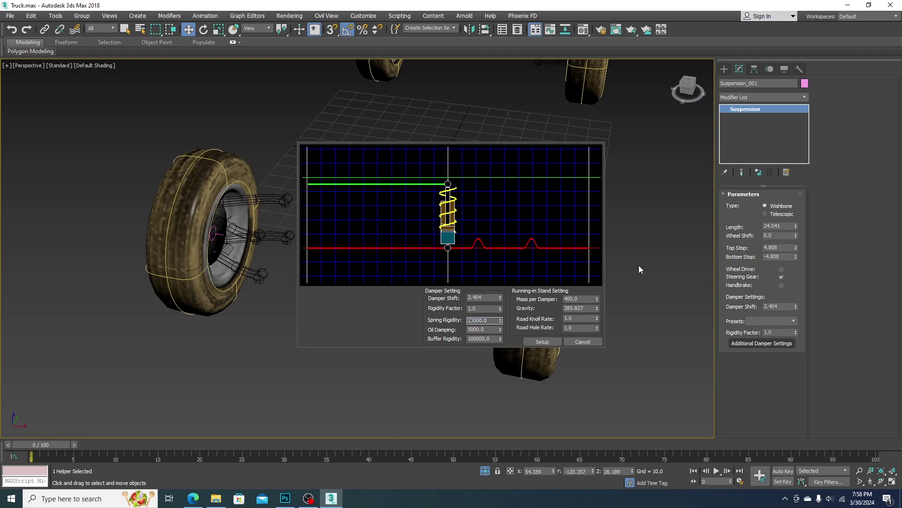
pyautogui.press('BackSpace')
pyautogui.write('5')
pyautogui.press('Return')
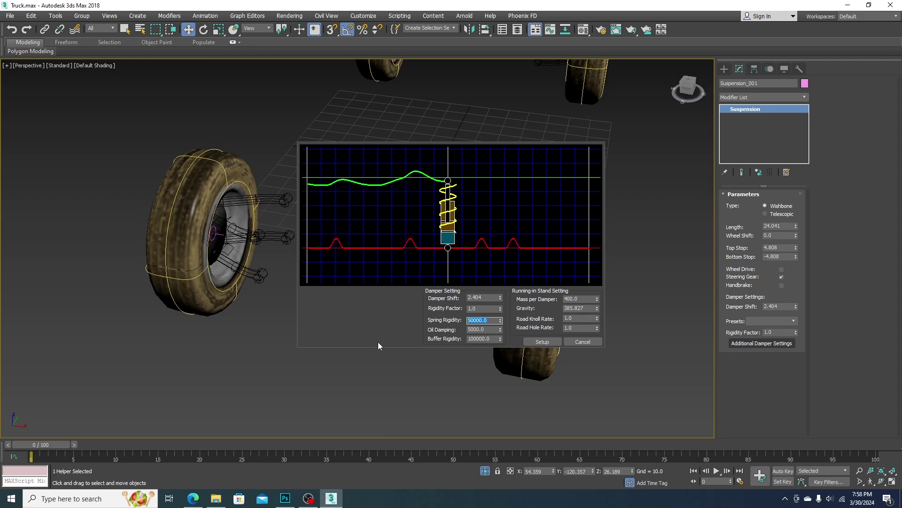
pyautogui.click(583, 343)
# Apply the Off-road Car Damper preset with rigidity factor 0.5 to the front suspension and check both front Suspension helpers.
pyautogui.click(794, 321)
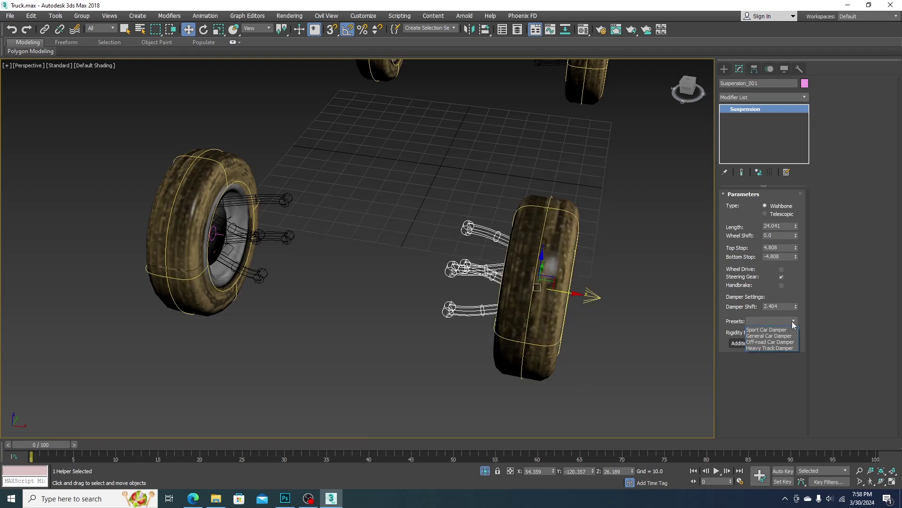
pyautogui.click(651, 355)
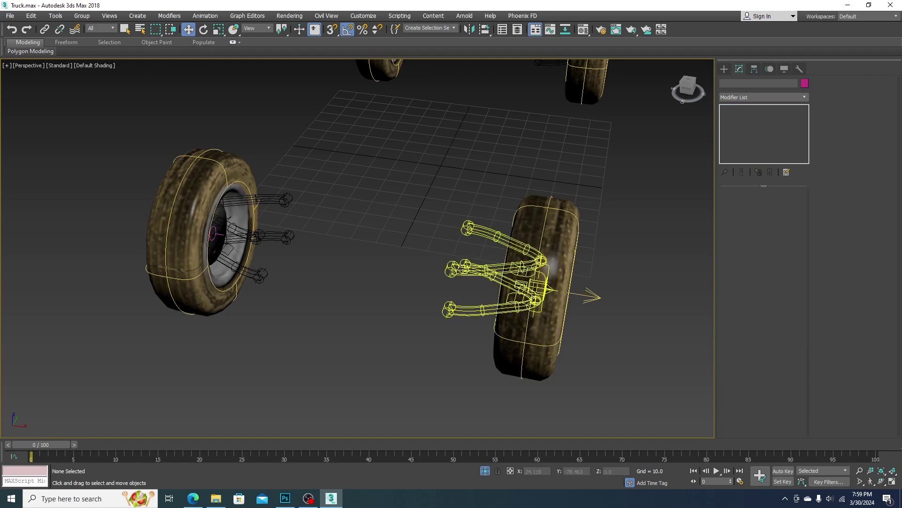
pyautogui.click(275, 236)
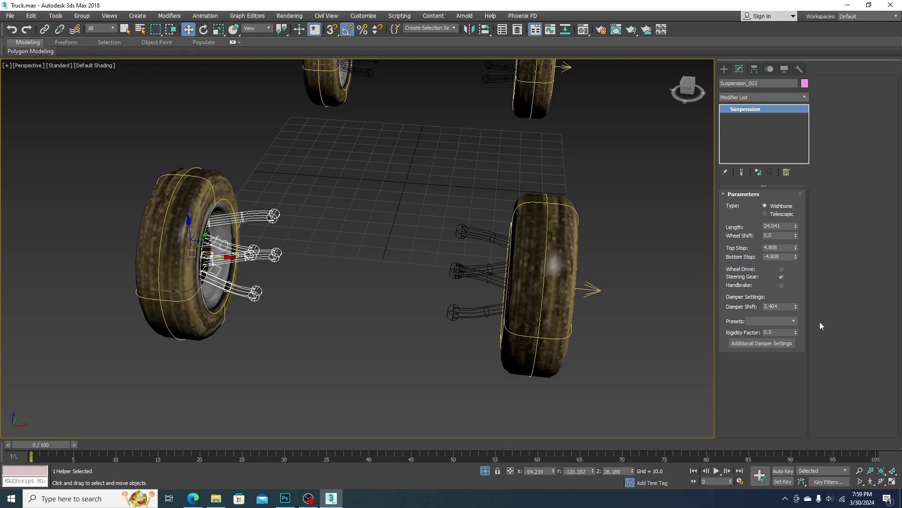
pyautogui.click(489, 279)
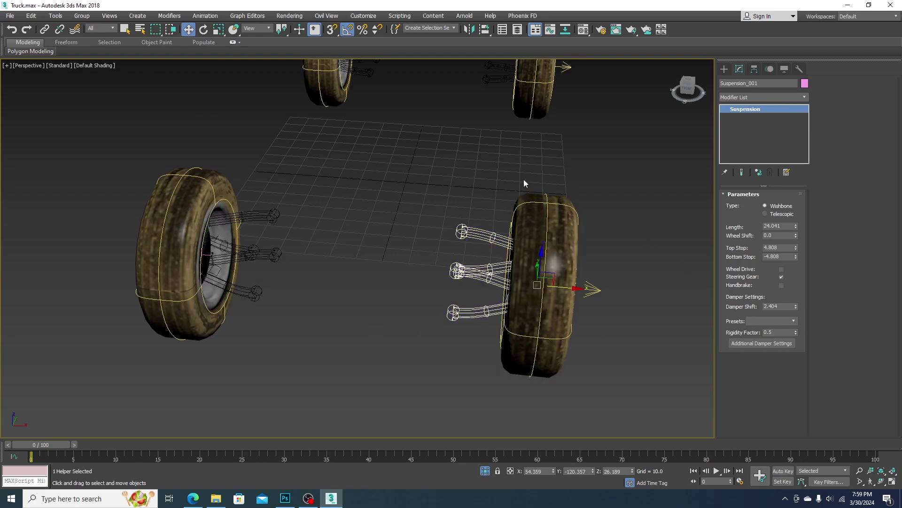
# Enable Wheel Drive and Handbrake on the left rear Suspension helper and give it the Off-road Car Damper preset.
pyautogui.moveTo(524, 179); pyautogui.dragTo(512, 277, button='middle')
pyautogui.scroll(3, 504, 172)
pyautogui.click(501, 161)
pyautogui.keyDown('alt'); pyautogui.moveTo(541, 173); pyautogui.dragTo(547, 188, button='middle'); pyautogui.keyUp('alt')
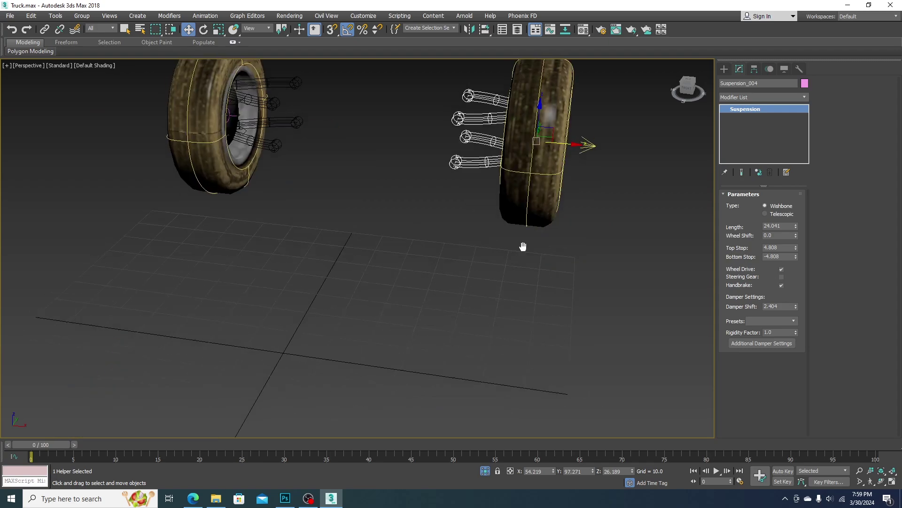
pyautogui.click(795, 321)
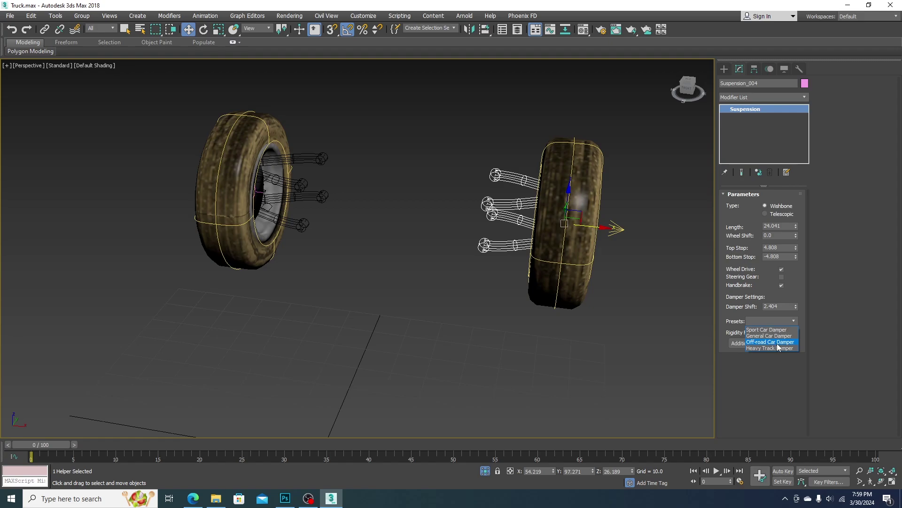
pyautogui.click(792, 342)
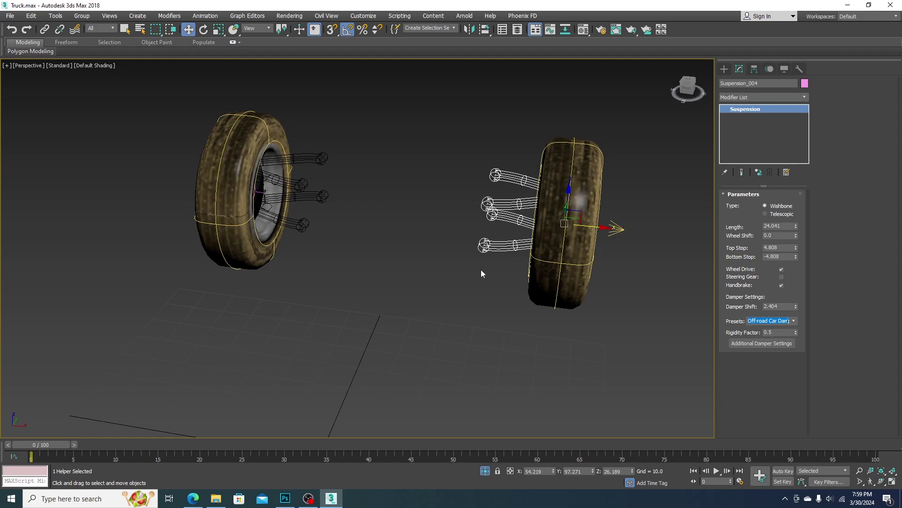
pyautogui.click(390, 257)
# Exit isolation to bring back the whole truck and select its Body group.
pyautogui.scroll(-5, 456, 215)
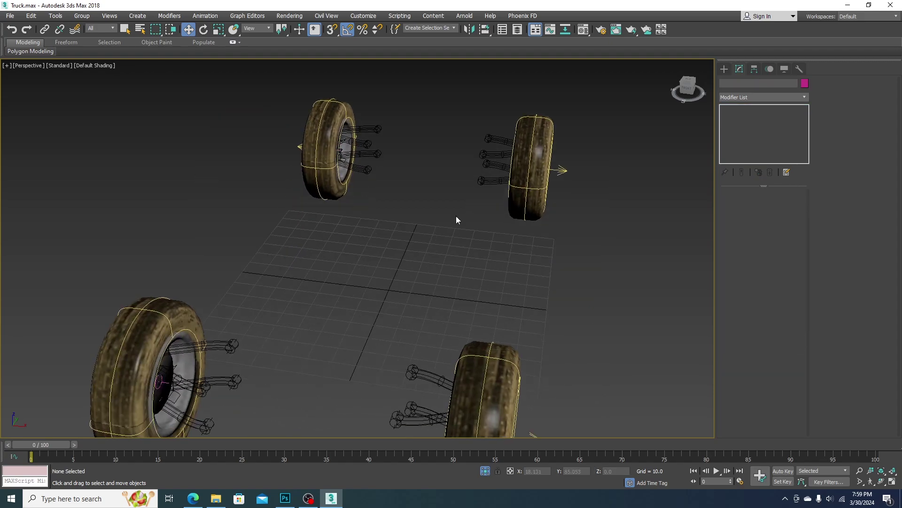
pyautogui.scroll(3, 459, 261)
pyautogui.scroll(-3, 460, 261)
pyautogui.moveTo(369, 268); pyautogui.dragTo(350, 294, button='middle')
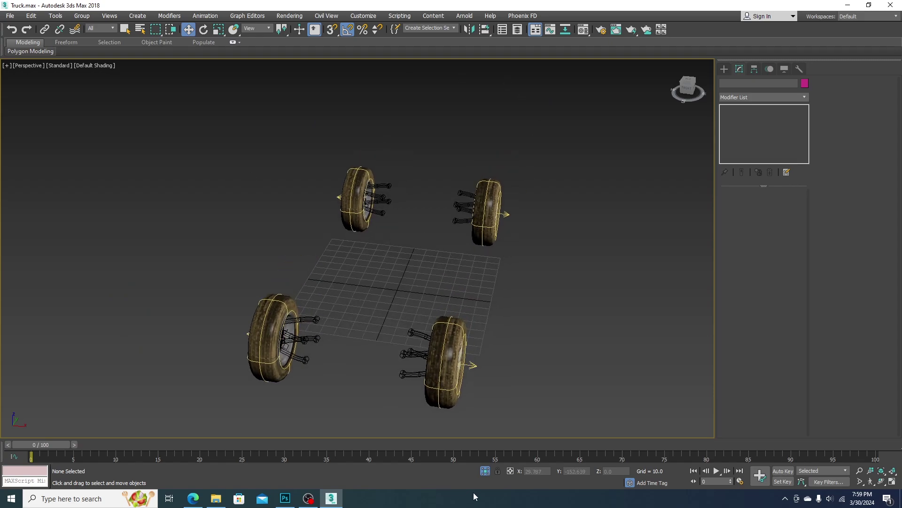
pyautogui.click(486, 471)
pyautogui.click(465, 252)
pyautogui.keyDown('alt'); pyautogui.moveTo(466, 253); pyautogui.dragTo(457, 294, button='middle'); pyautogui.keyUp('alt')
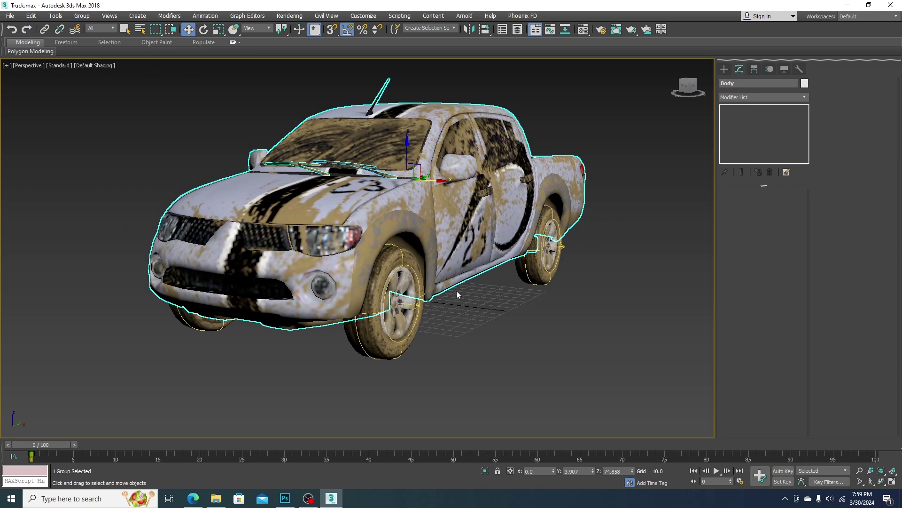
# Create a MadCar Chassis helper in the top view, drawn from the truck's centre until it encloses the whole body.
pyautogui.press('t')
pyautogui.scroll(-4, 418, 240)
pyautogui.scroll(-6, 472, 363)
pyautogui.moveTo(419, 240); pyautogui.dragTo(442, 363, button='middle')
pyautogui.click(724, 68)
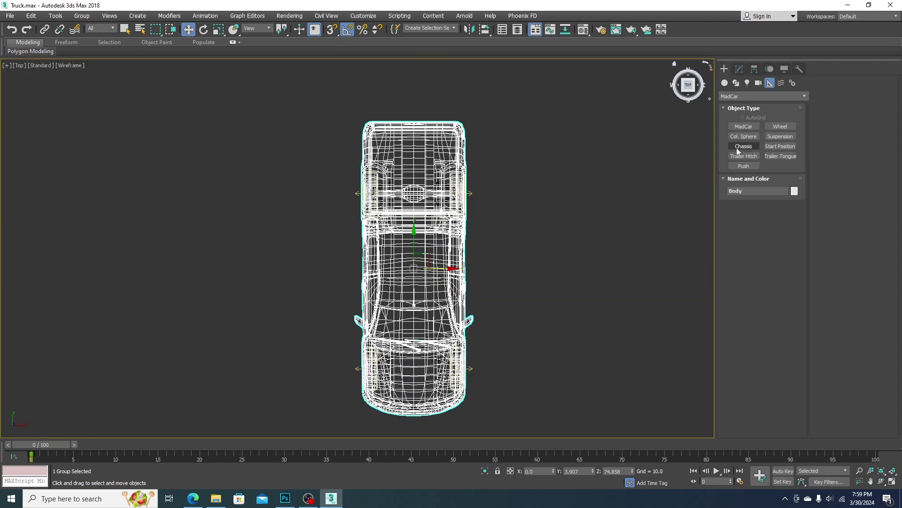
pyautogui.click(751, 146)
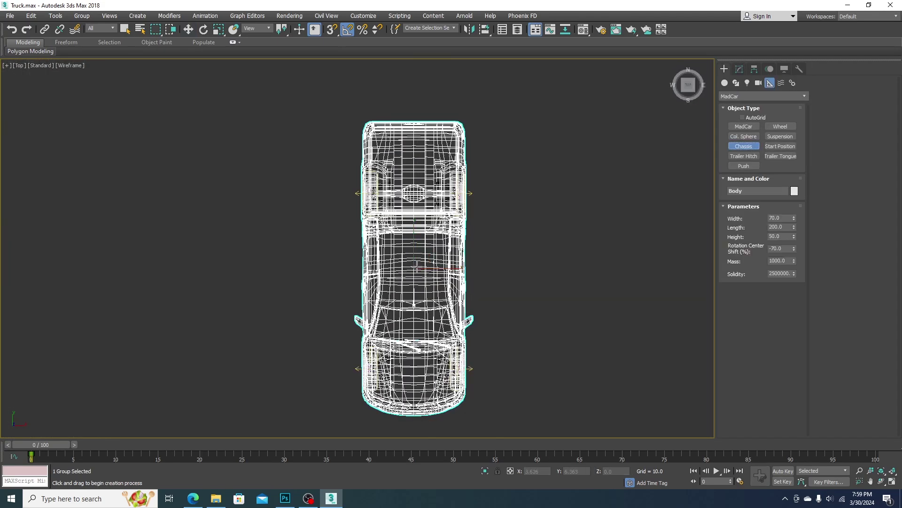
pyautogui.moveTo(413, 260); pyautogui.dragTo(483, 419)
# Rotate the Chassis helper 180 degrees to point toward the truck's front and move it to about X -0.75, Y 6.06.
pyautogui.moveTo(441, 208); pyautogui.dragTo(465, 311)
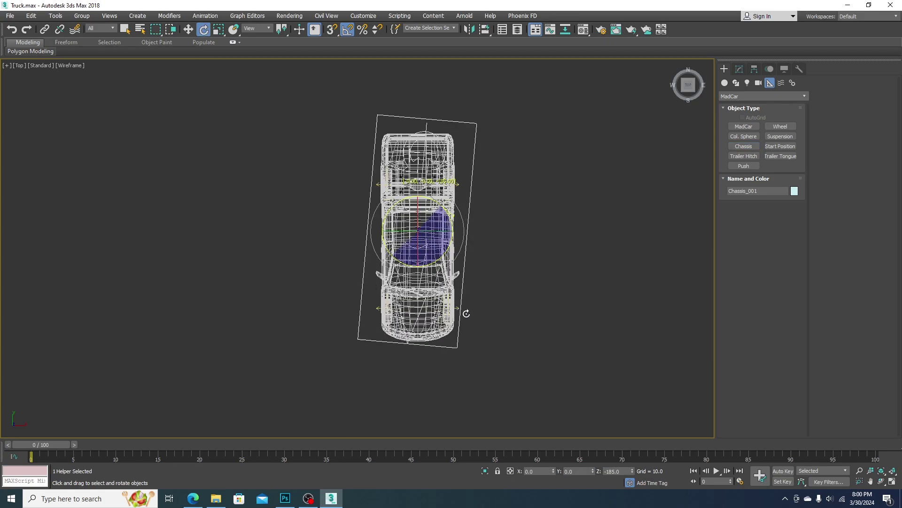
pyautogui.scroll(2, 416, 227)
pyautogui.press('w')
pyautogui.moveTo(419, 213); pyautogui.dragTo(422, 217)
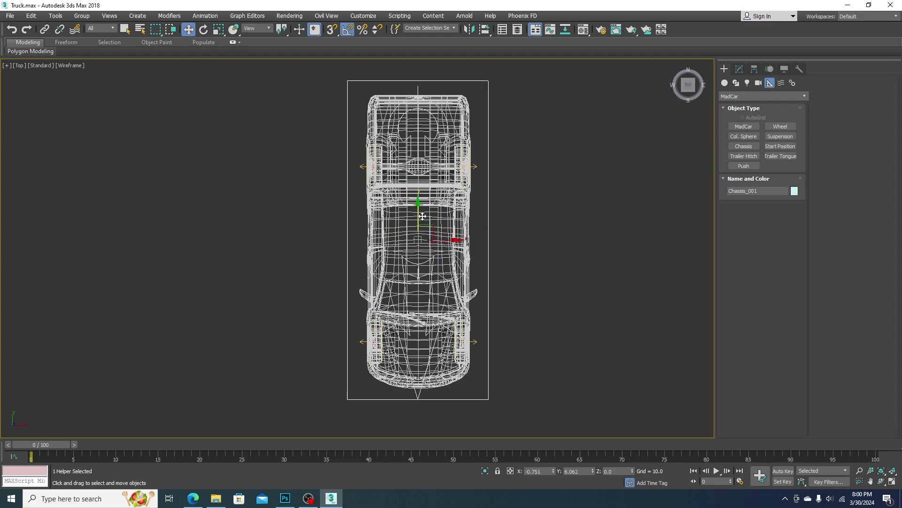
pyautogui.press('p')
pyautogui.scroll(-1, 423, 216)
pyautogui.keyDown('alt'); pyautogui.moveTo(423, 245); pyautogui.dragTo(401, 270, button='middle'); pyautogui.keyUp('alt')
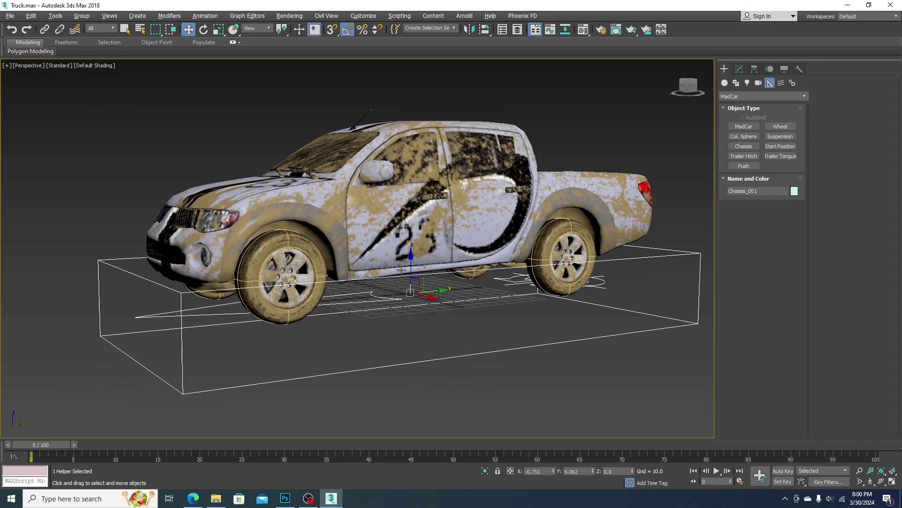
# Raise the Chassis helper onto the truck body and adjust its height until it encloses the body in the front and side views.
pyautogui.moveTo(410, 263); pyautogui.dragTo(417, 188)
pyautogui.press('f')
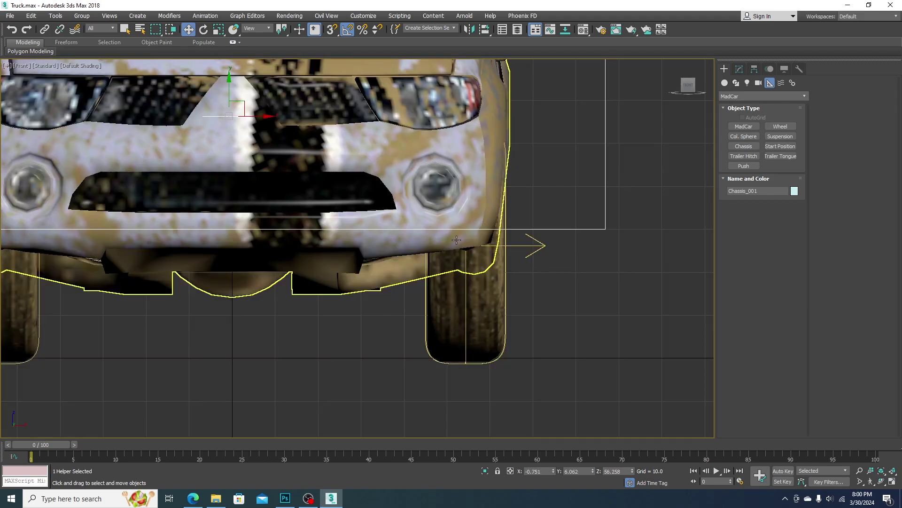
pyautogui.scroll(-3, 457, 240)
pyautogui.moveTo(456, 240); pyautogui.dragTo(511, 314, button='middle')
pyautogui.moveTo(386, 220); pyautogui.dragTo(387, 187)
pyautogui.click(739, 69)
pyautogui.moveTo(794, 205); pyautogui.dragTo(792, 173)
pyautogui.scroll(-3, 551, 223)
pyautogui.moveTo(435, 182); pyautogui.dragTo(435, 176)
pyautogui.press('l')
pyautogui.moveTo(435, 275); pyautogui.dragTo(458, 235, button='middle')
# Select the truck's Body group and link it to the Chassis helper as its parent.
pyautogui.press('p')
pyautogui.click(484, 217)
pyautogui.moveTo(478, 180); pyautogui.dragTo(477, 192, button='middle')
pyautogui.click(45, 30)
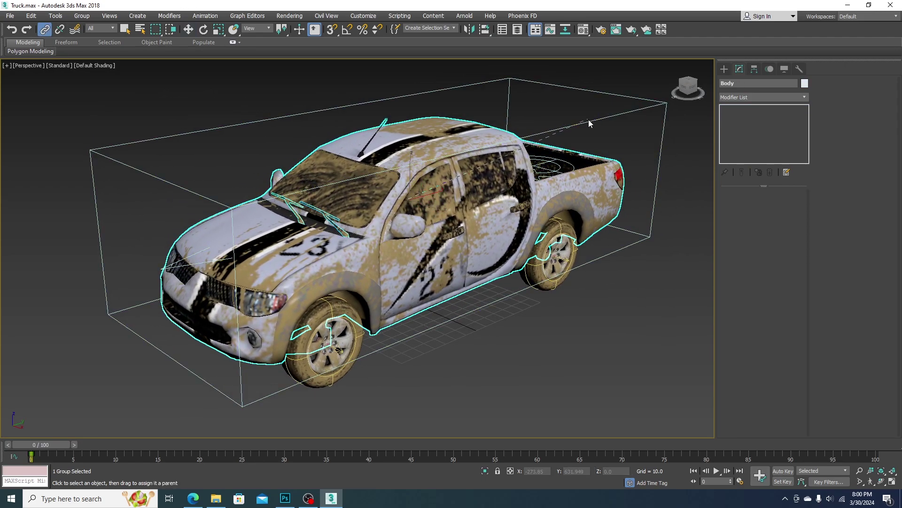
# Start creating a MadCar helper over the truck in the top view.
pyautogui.scroll(-3, 394, 290)
pyautogui.press('t')
pyautogui.press('a')
pyautogui.scroll(-3, 438, 240)
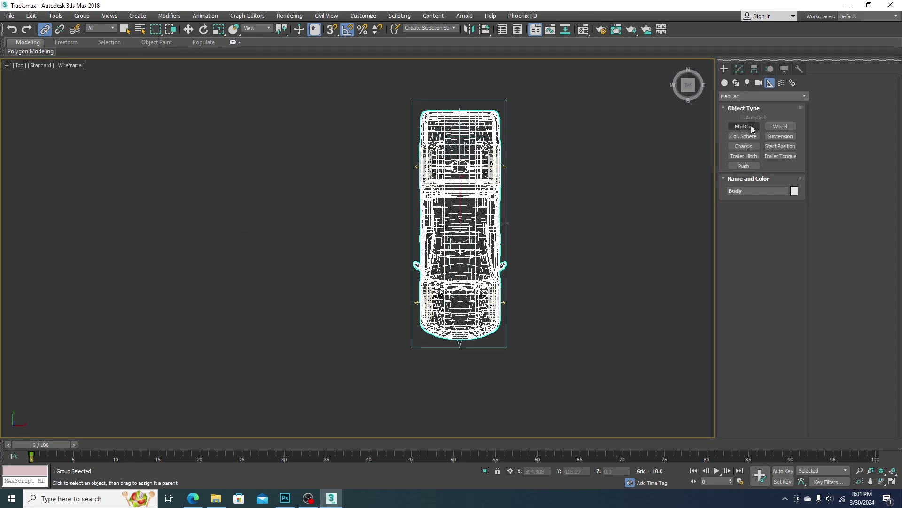
pyautogui.click(752, 126)
pyautogui.moveTo(511, 204); pyautogui.dragTo(463, 202, button='middle')
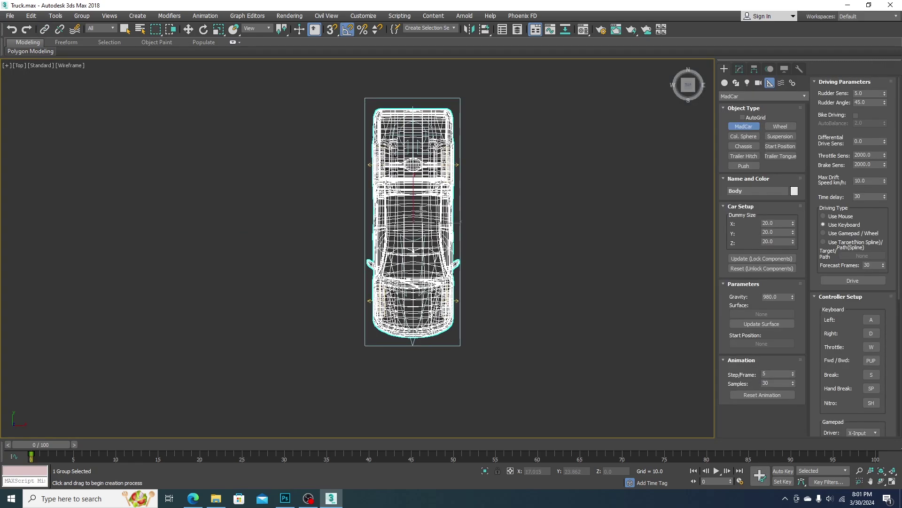
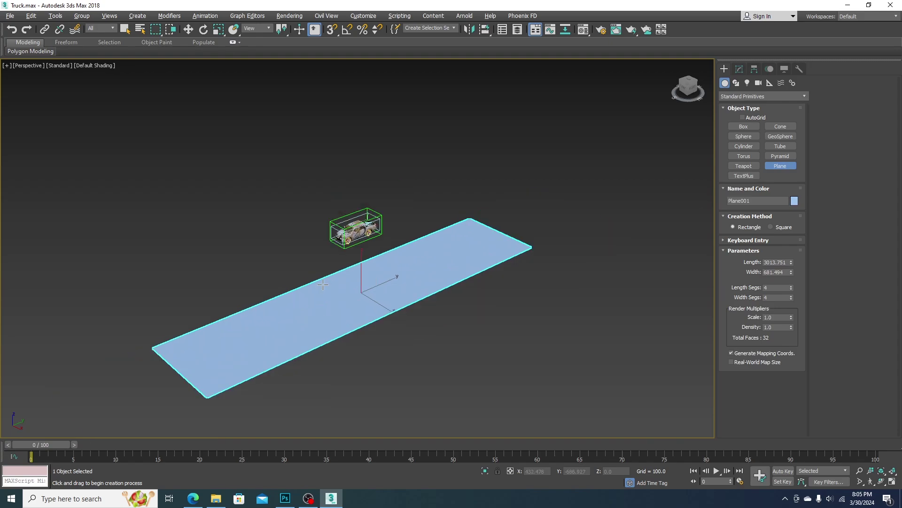
# Set the ground plane's length and width segments to 100 each.
pyautogui.moveTo(341, 278); pyautogui.dragTo(386, 246, button='middle')
pyautogui.scroll(3, 379, 266)
pyautogui.click(739, 69)
pyautogui.press('F4')
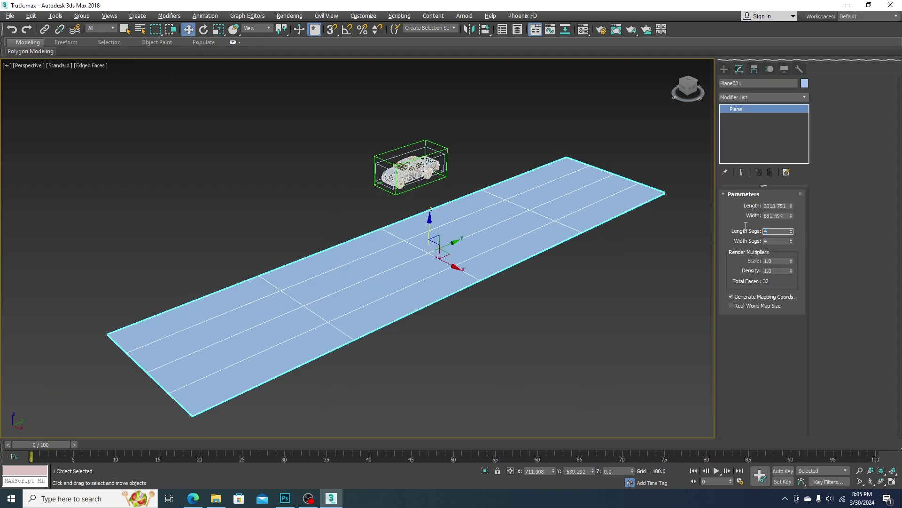
pyautogui.write('100')
pyautogui.press('Tab')
pyautogui.press('Return')
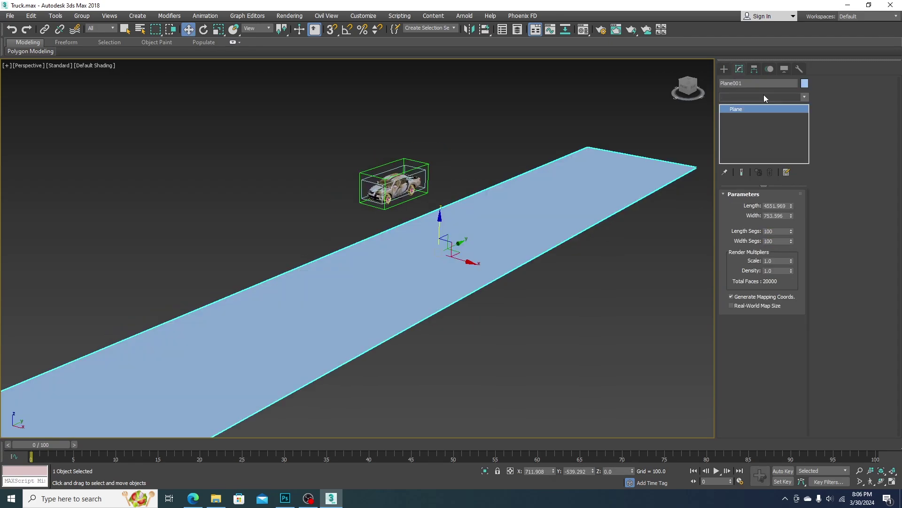
# Add a Noise modifier to the ground plane with a strength of 30 on X, Y and Z.
pyautogui.click(763, 96)
pyautogui.press('n')
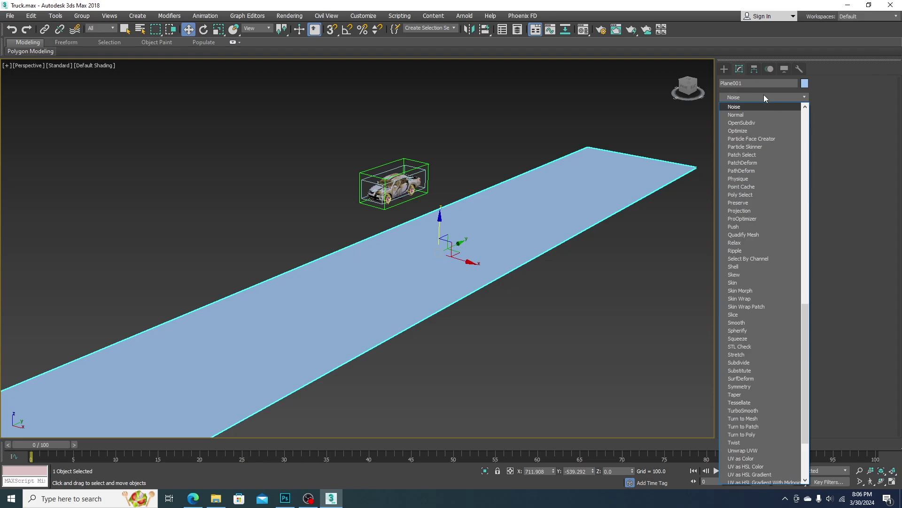
pyautogui.press('Return')
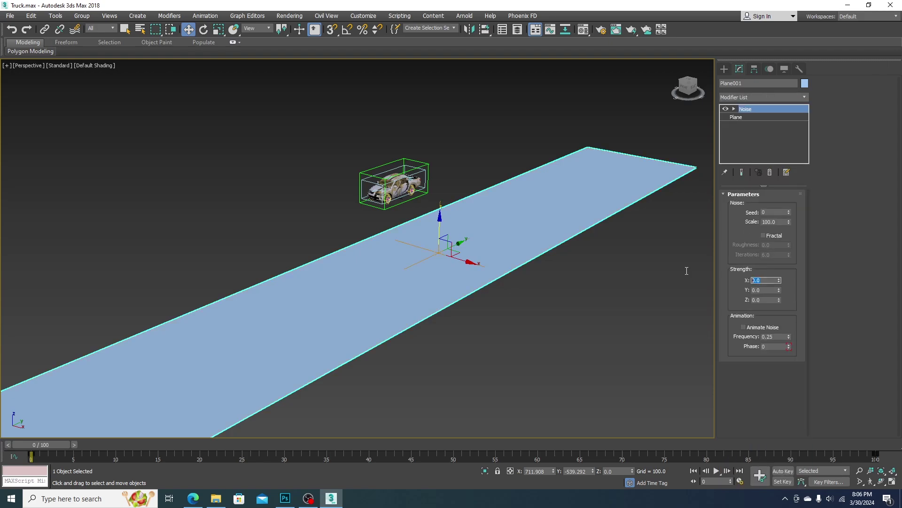
pyautogui.write('30')
pyautogui.press('Tab')
pyautogui.write('30')
pyautogui.press('Tab')
pyautogui.write('30')
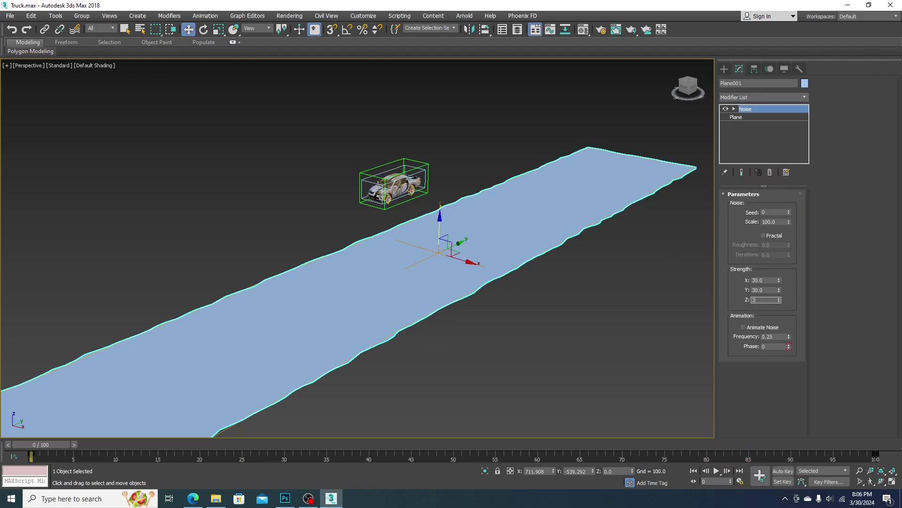
pyautogui.press('Return')
pyautogui.keyDown('alt'); pyautogui.moveTo(598, 317); pyautogui.dragTo(564, 286, button='middle'); pyautogui.keyUp('alt')
pyautogui.scroll(2, 536, 211)
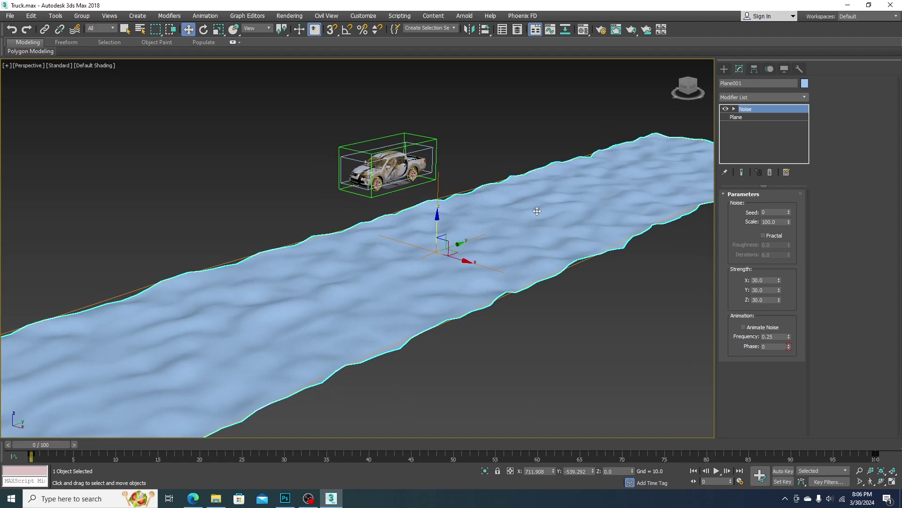
# Scale down the Noise modifier's gizmo uniformly to make the ground bumps finer.
pyautogui.click(735, 109)
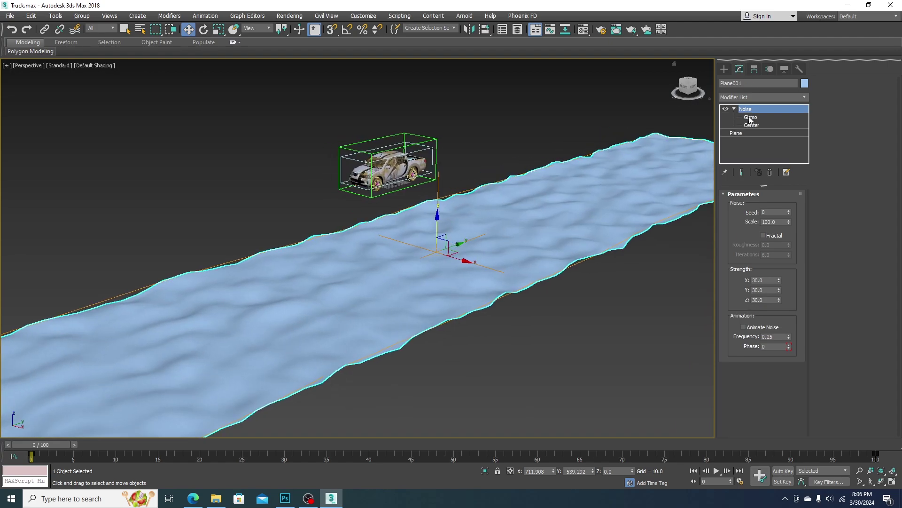
pyautogui.click(751, 117)
pyautogui.press('r')
pyautogui.moveTo(437, 249); pyautogui.dragTo(459, 318)
pyautogui.moveTo(473, 264); pyautogui.dragTo(386, 276)
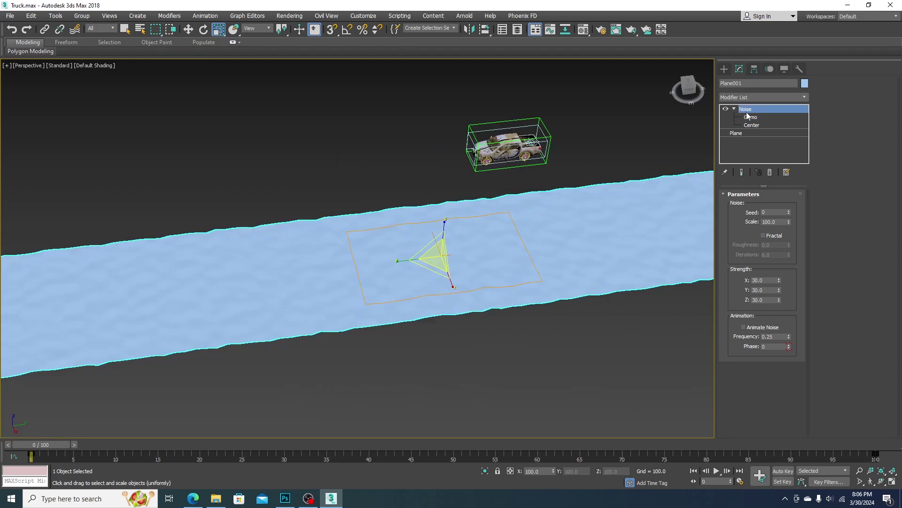
# Add an Edit Poly modifier above the Noise and switch to vertex editing in the shaded top view.
pyautogui.click(757, 99)
pyautogui.press('r')
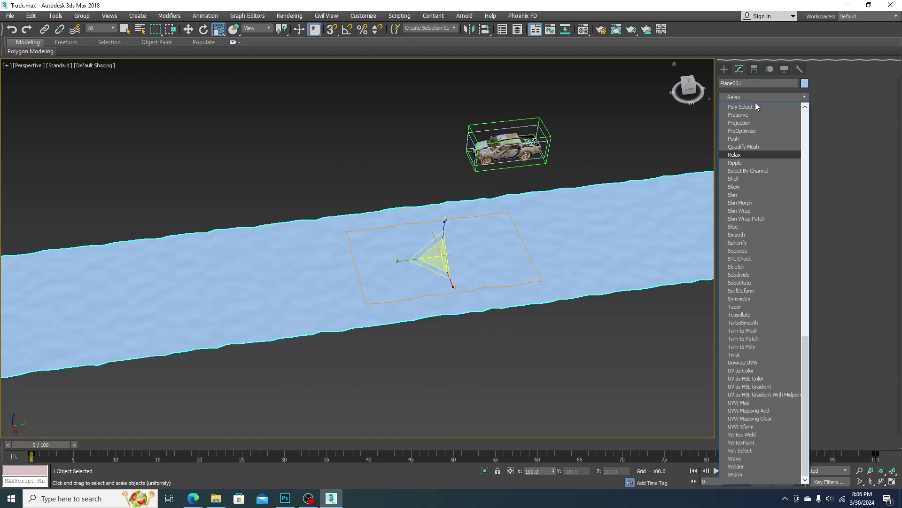
pyautogui.press('e')
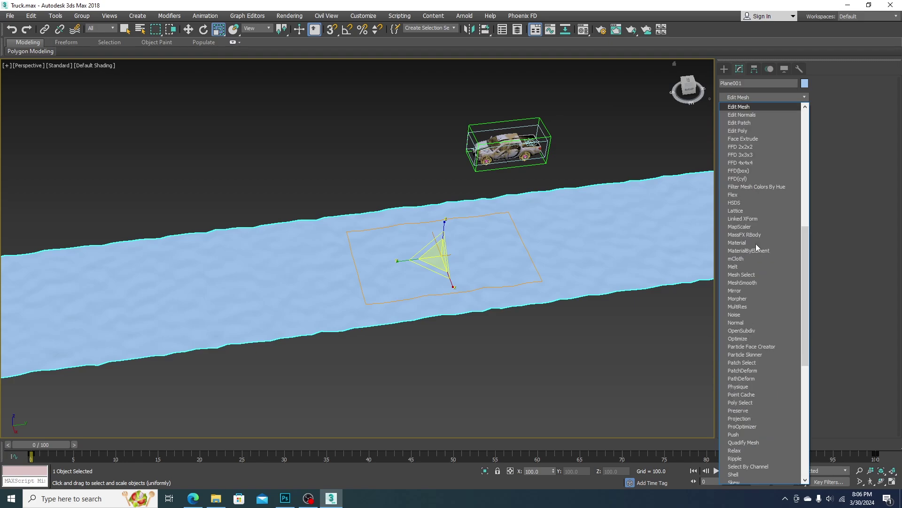
pyautogui.click(706, 202)
pyautogui.press('t')
pyautogui.press('F3')
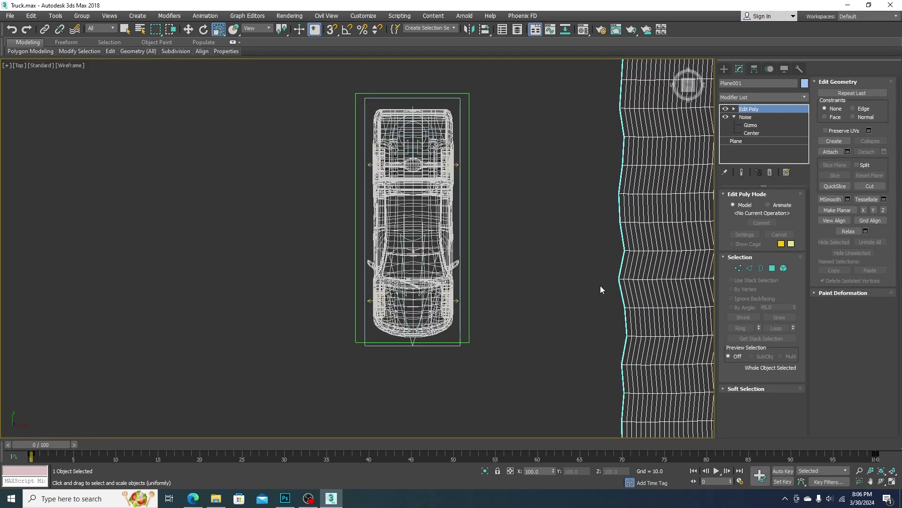
pyautogui.scroll(-6, 553, 249)
pyautogui.scroll(1, 566, 249)
pyautogui.moveTo(610, 230); pyautogui.dragTo(539, 256, button='middle')
pyautogui.press('F3')
pyautogui.scroll(1, 566, 249)
pyautogui.click(733, 109)
pyautogui.click(752, 117)
pyautogui.scroll(-4, 514, 310)
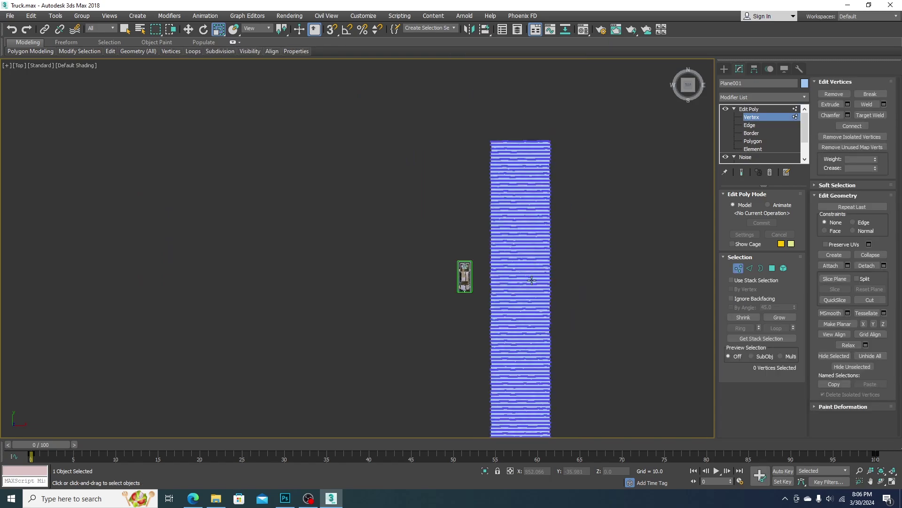
# Select five separate bands of vertex rows spaced along the ground plane, each spanning its full width.
pyautogui.scroll(3, 409, 315)
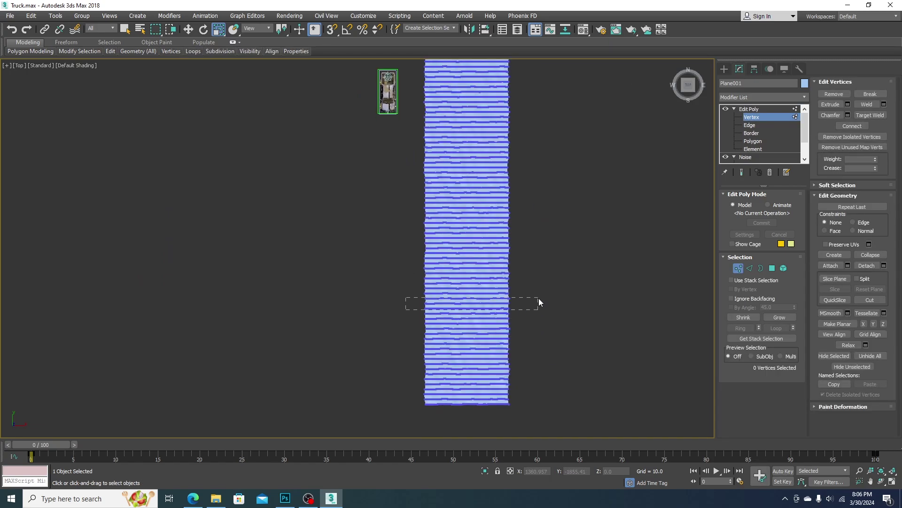
pyautogui.moveTo(539, 302); pyautogui.dragTo(539, 302)
pyautogui.moveTo(407, 243); pyautogui.dragTo(525, 257)
pyautogui.moveTo(524, 256); pyautogui.dragTo(524, 281, button='middle')
pyautogui.keyDown('ctrl'); pyautogui.moveTo(401, 203); pyautogui.dragTo(535, 216); pyautogui.keyUp('ctrl')
pyautogui.moveTo(535, 216); pyautogui.dragTo(540, 267, button='middle')
pyautogui.keyDown('ctrl'); pyautogui.moveTo(419, 188); pyautogui.dragTo(531, 199); pyautogui.keyUp('ctrl')
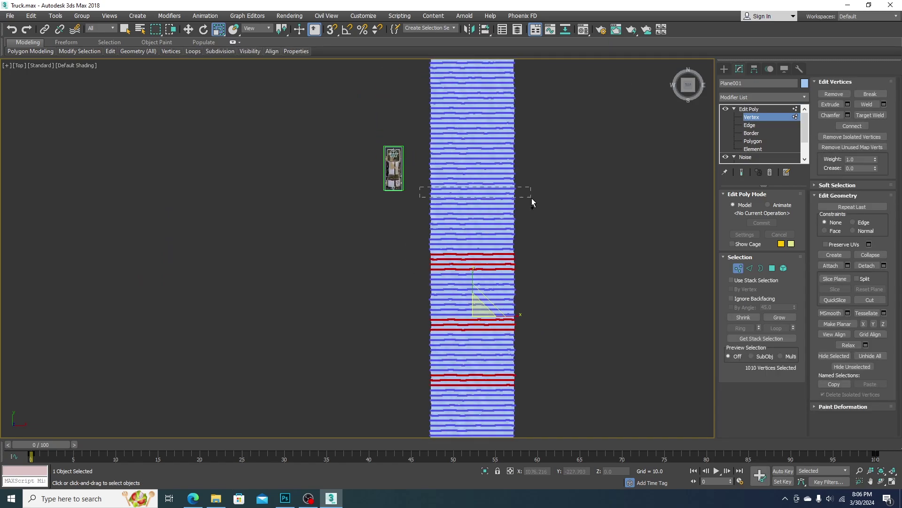
pyautogui.moveTo(530, 199); pyautogui.dragTo(525, 312, button='middle')
pyautogui.keyDown('ctrl'); pyautogui.moveTo(409, 222); pyautogui.dragTo(526, 252); pyautogui.keyUp('ctrl')
pyautogui.hotkey('ctrl', 'z')
pyautogui.keyDown('ctrl'); pyautogui.moveTo(422, 235); pyautogui.dragTo(517, 255); pyautogui.keyUp('ctrl')
pyautogui.scroll(-2, 516, 255)
# Enable Soft Selection for the selected vertex bands and set its Falloff to 116.8.
pyautogui.press('p')
pyautogui.scroll(-4, 492, 249)
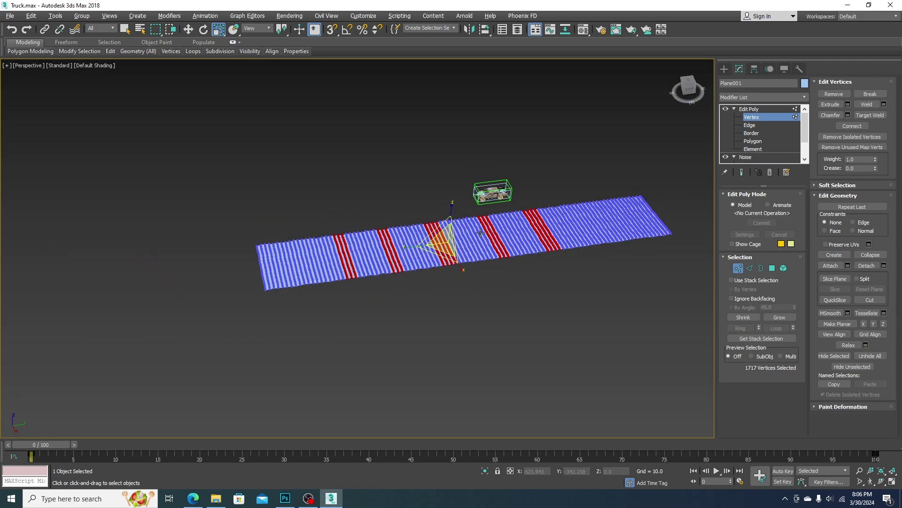
pyautogui.scroll(2, 497, 248)
pyautogui.click(824, 187)
pyautogui.click(831, 198)
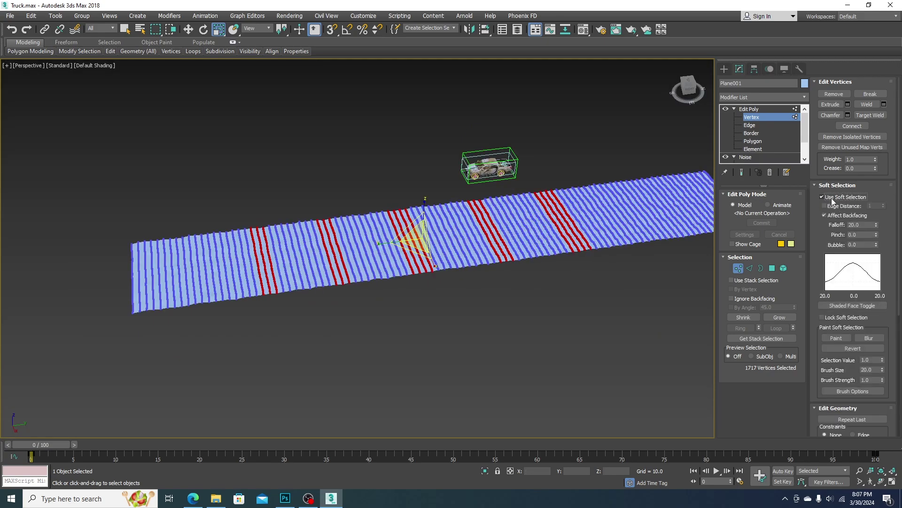
pyautogui.moveTo(876, 224); pyautogui.dragTo(874, 136)
# Raise the softly selected vertex bands slightly along Z to form bumps across the track.
pyautogui.press('w')
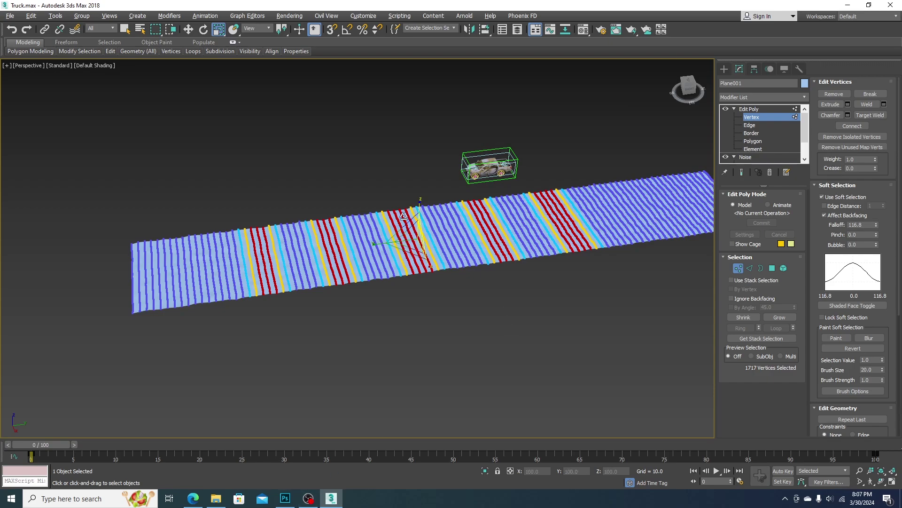
pyautogui.scroll(4, 433, 238)
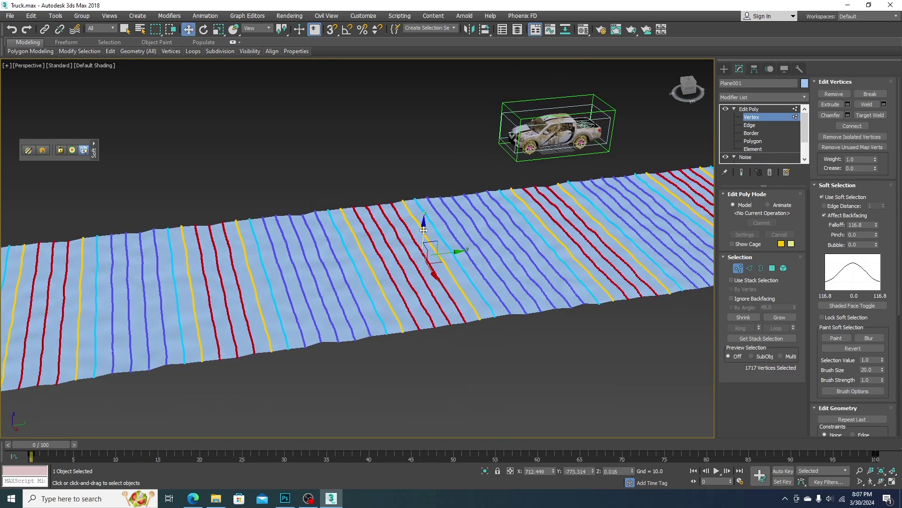
pyautogui.moveTo(424, 232); pyautogui.dragTo(423, 224)
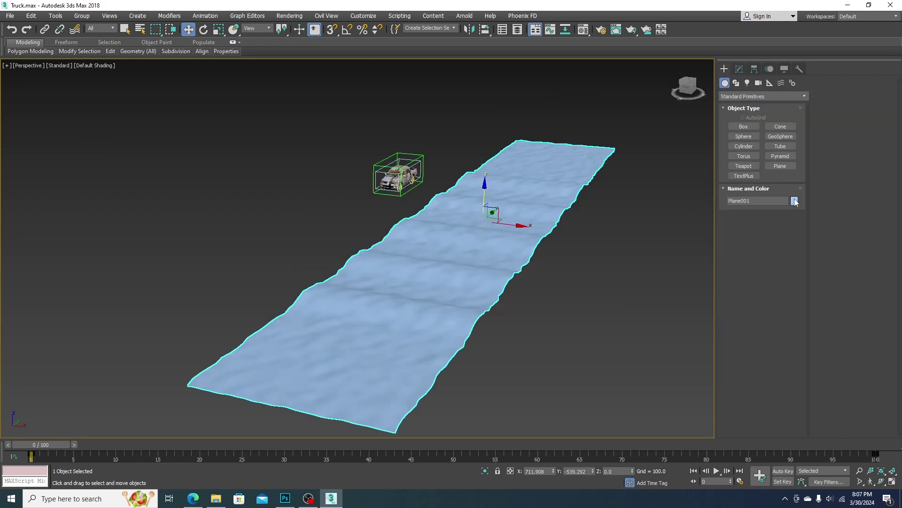
# Change the ground plane's object color from the palette to light grey.
pyautogui.click(794, 201)
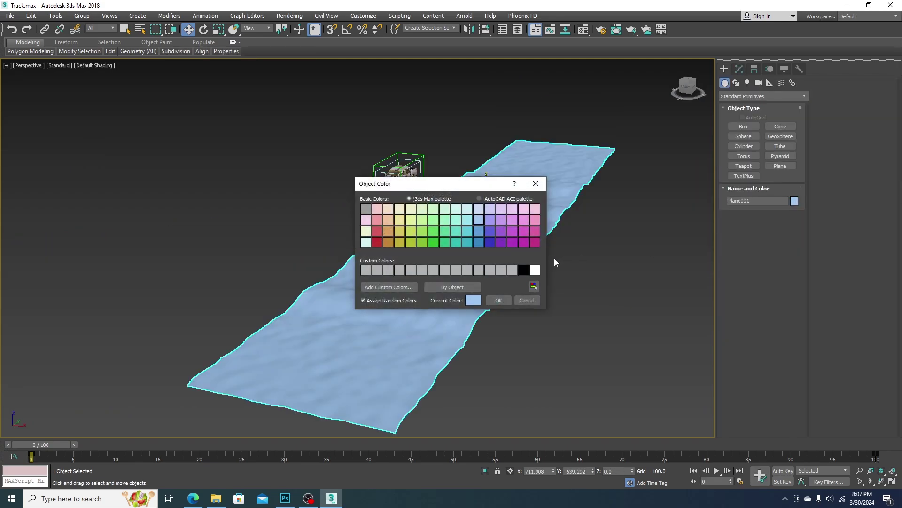
pyautogui.click(500, 300)
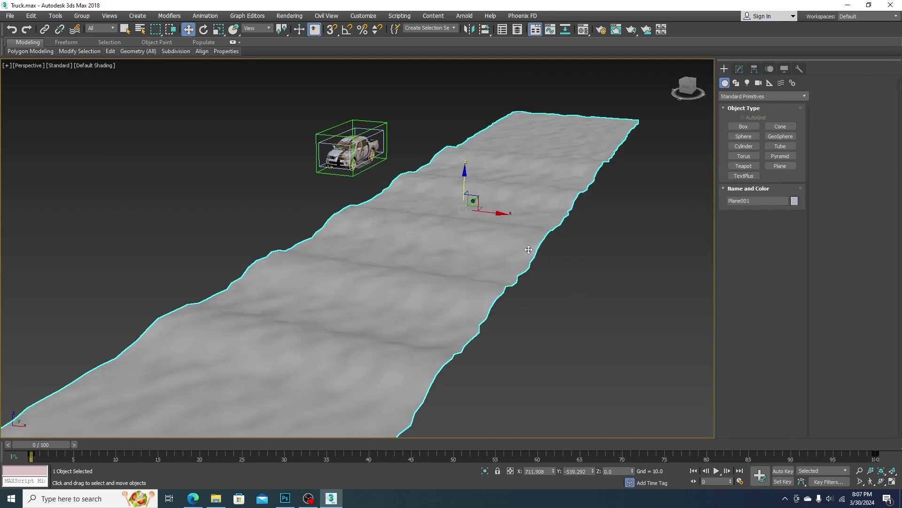
pyautogui.keyDown('alt'); pyautogui.moveTo(529, 250); pyautogui.dragTo(457, 236, button='middle'); pyautogui.keyUp('alt')
pyautogui.scroll(-4, 413, 253)
pyautogui.scroll(5, 415, 253)
pyautogui.scroll(-2, 458, 235)
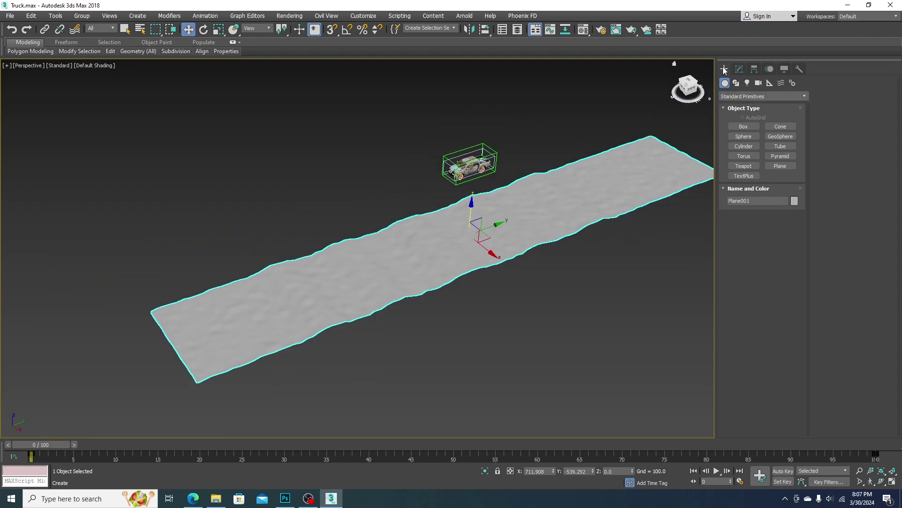
# Create a MadCar Start Position helper at the near end of the ground plane, pointing along the track.
pyautogui.click(770, 83)
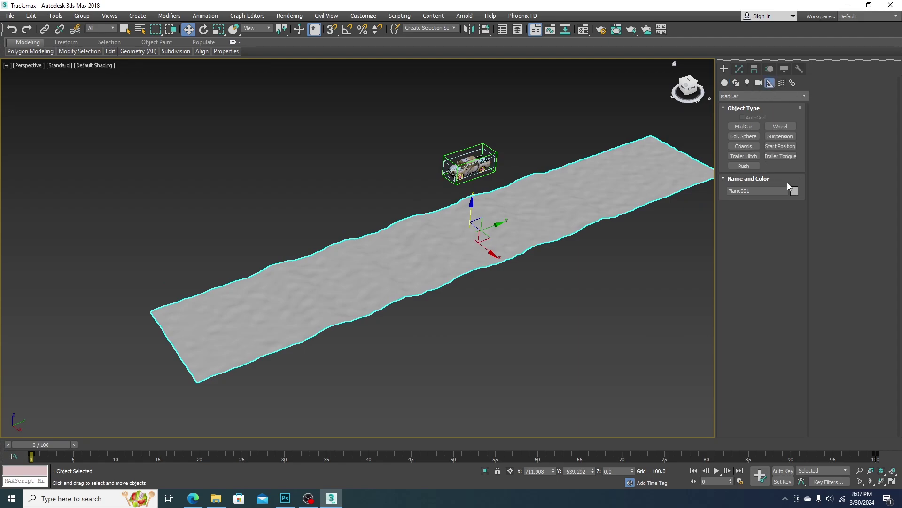
pyautogui.click(780, 146)
pyautogui.moveTo(188, 338); pyautogui.dragTo(226, 328)
pyautogui.press('w')
# Move the Start Position helper to about Y -2630 and raise it above the ground to about Z 182.6.
pyautogui.scroll(2, 226, 329)
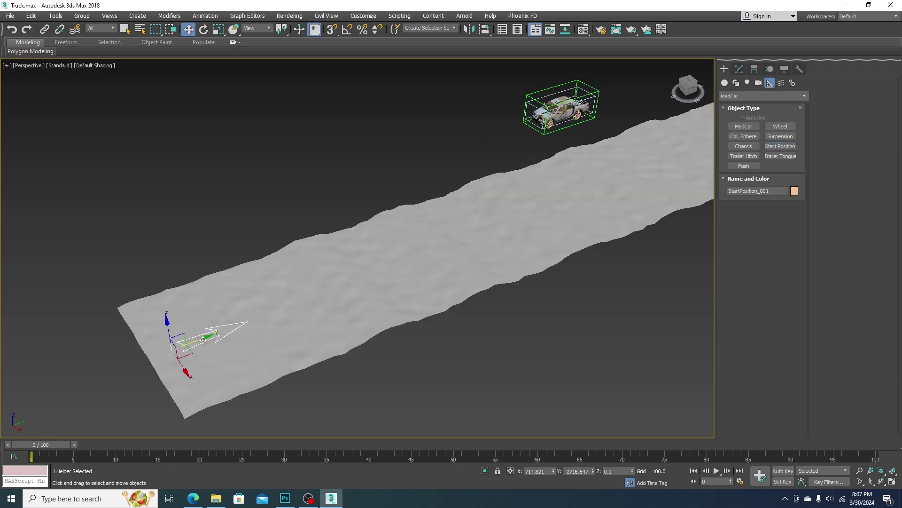
pyautogui.keyDown('alt'); pyautogui.moveTo(225, 334); pyautogui.dragTo(198, 324, button='middle'); pyautogui.keyUp('alt')
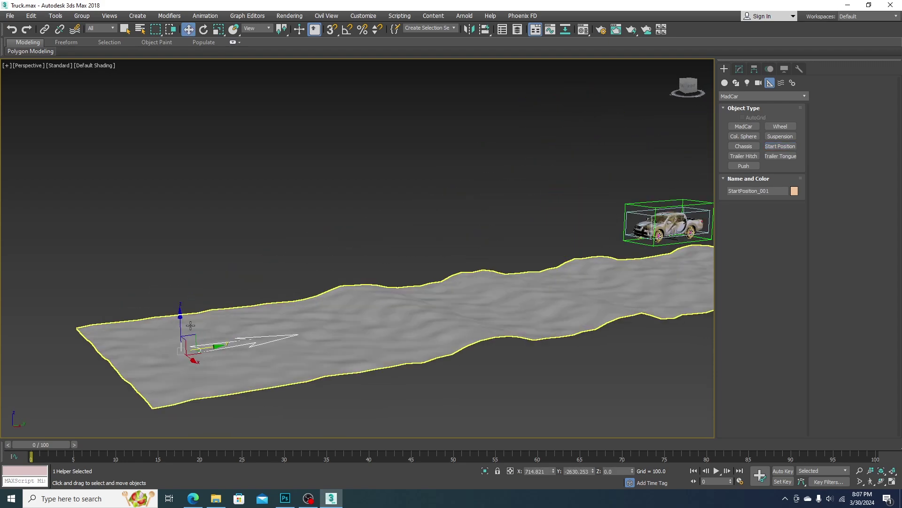
pyautogui.moveTo(192, 301); pyautogui.dragTo(188, 235)
pyautogui.keyDown('alt'); pyautogui.moveTo(292, 258); pyautogui.dragTo(248, 244, button='middle'); pyautogui.keyUp('alt')
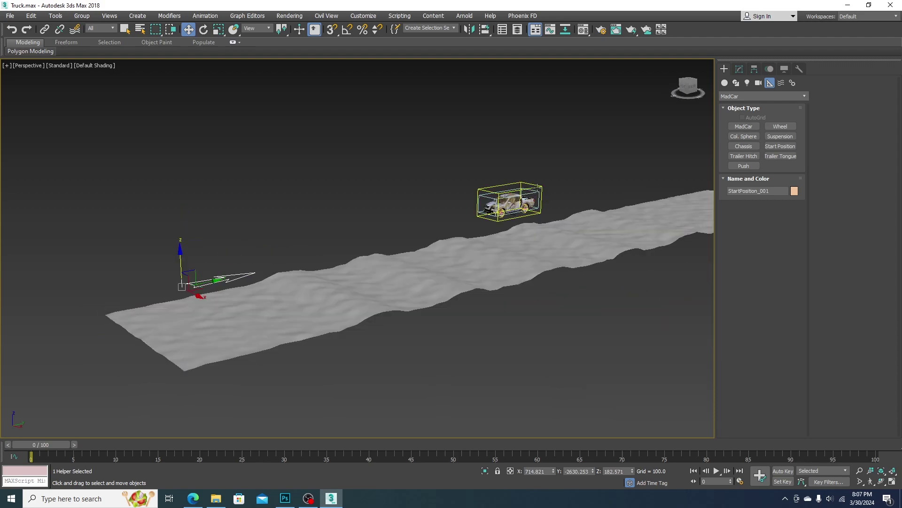
# Select the MadCar helper around the truck and assign the ground plane as its Surface.
pyautogui.click(542, 184)
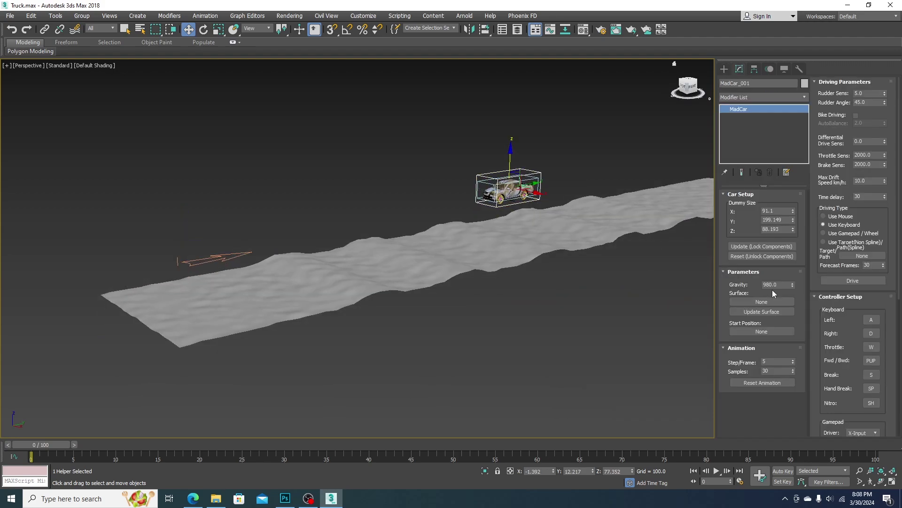
pyautogui.moveTo(518, 240); pyautogui.dragTo(497, 245, button='middle')
pyautogui.click(769, 299)
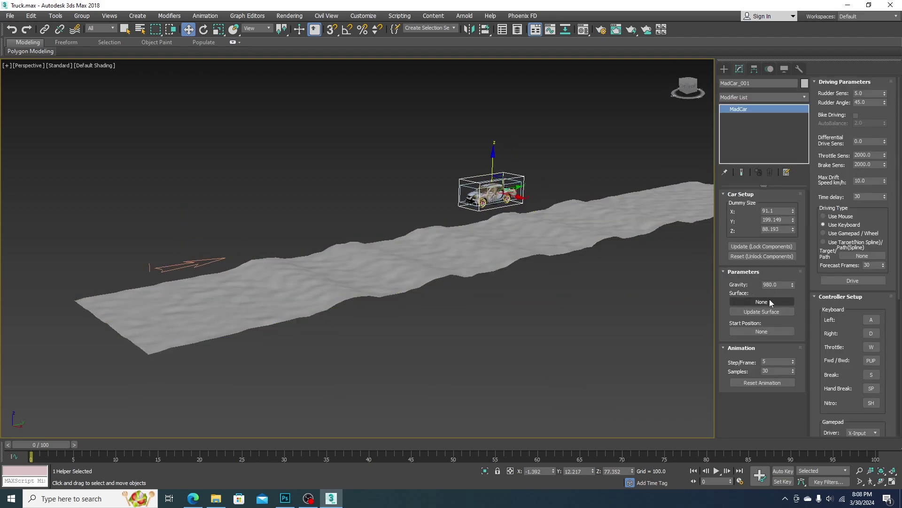
pyautogui.click(762, 302)
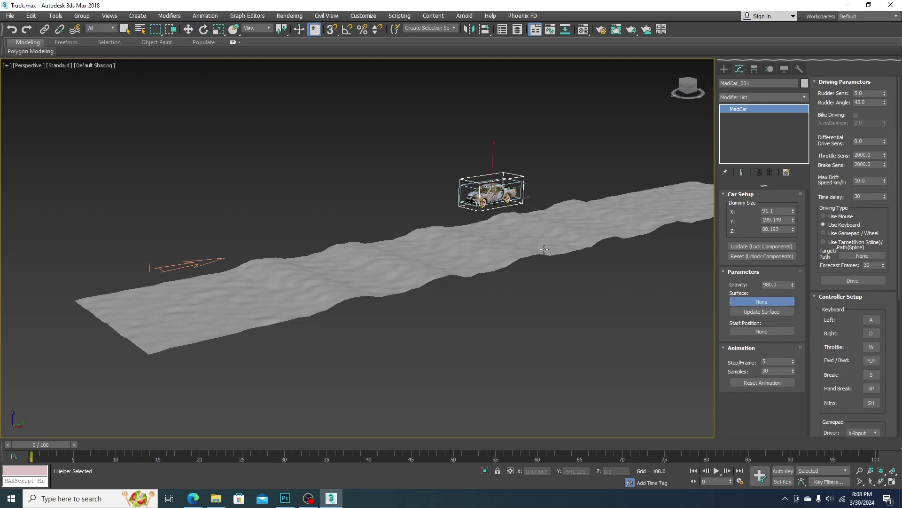
pyautogui.click(541, 245)
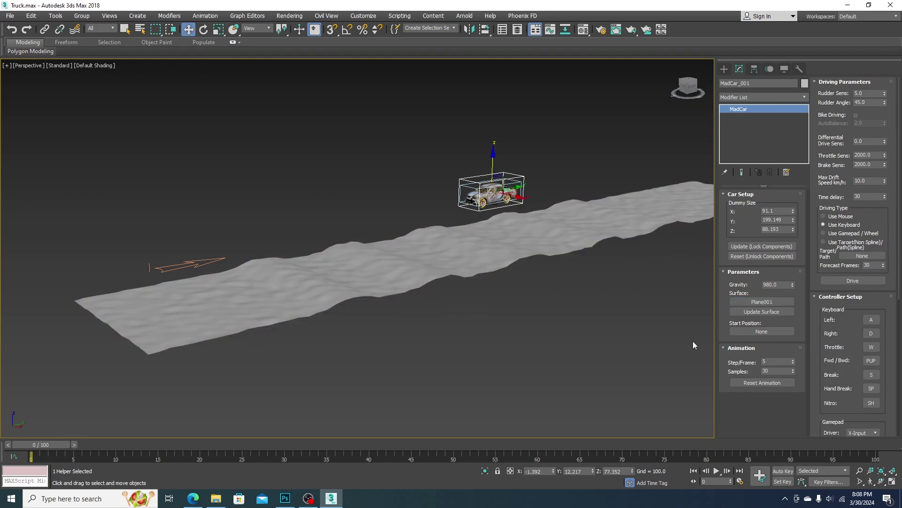
# Assign the Start Position helper at the near end of the ground plane as the MadCar's Start Position.
pyautogui.click(770, 334)
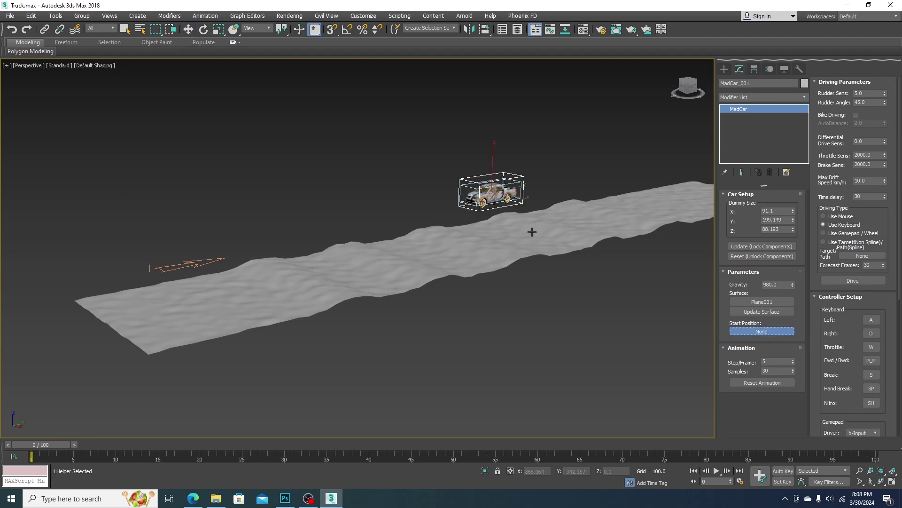
pyautogui.click(200, 264)
pyautogui.moveTo(512, 287); pyautogui.dragTo(489, 286, button='middle')
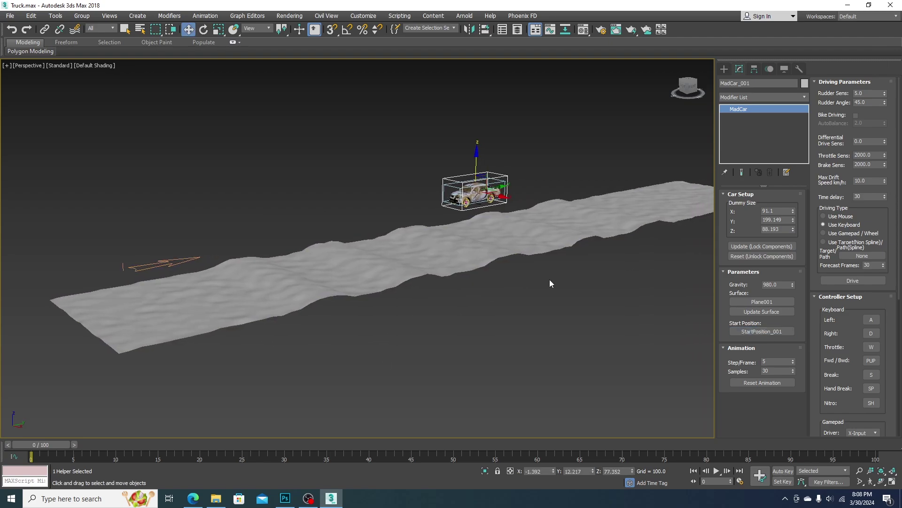
# Extend the animation timeline in Time Configuration by setting the End Time to 1000.
pyautogui.click(740, 480)
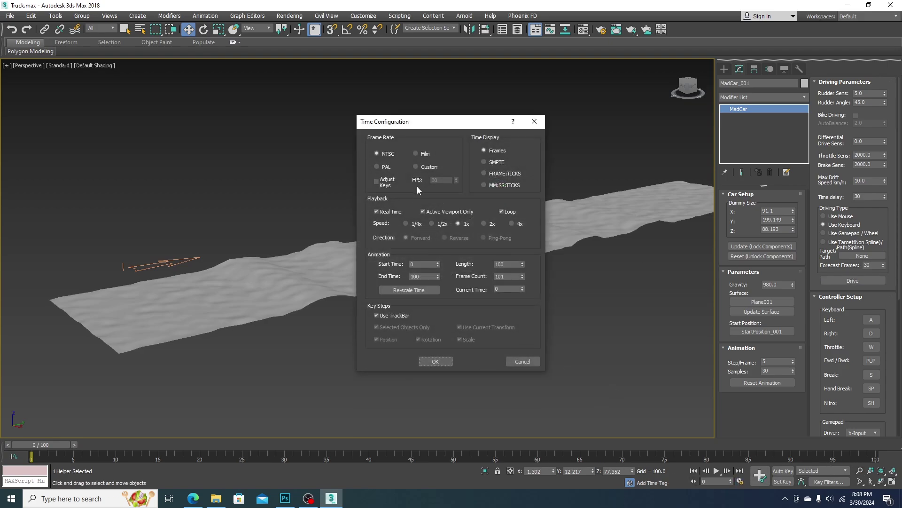
pyautogui.moveTo(432, 133); pyautogui.dragTo(466, 132)
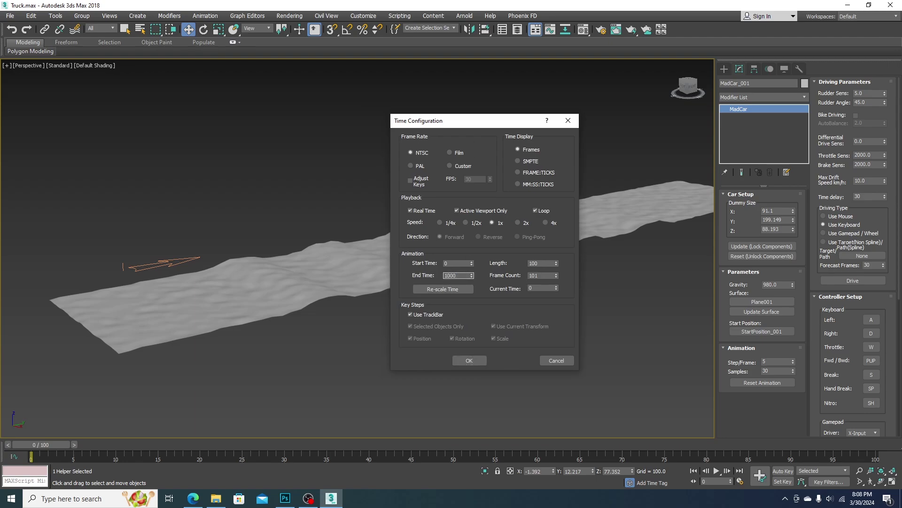
pyautogui.click(469, 360)
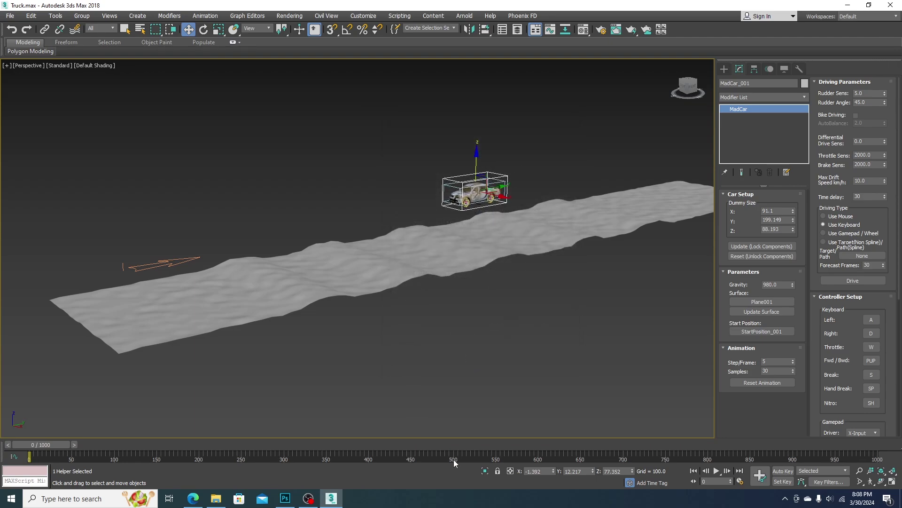
# Update the MadCar with its components locked so the truck is placed at the Start Position.
pyautogui.click(771, 247)
pyautogui.moveTo(360, 260)
pyautogui.keyDown('alt'); pyautogui.mouseDown(button='middle')
pyautogui.moveTo(337, 252)
pyautogui.moveTo(346, 253)
pyautogui.mouseUp(button='middle'); pyautogui.keyUp('alt')
pyautogui.moveTo(118, 222); pyautogui.dragTo(158, 240, button='middle')
pyautogui.scroll(3, 157, 241)
# Record a keyboard-driven MadCar simulation, accelerating and steering the truck along the bumpy ground, and end it by braking and stopping the drive.
pyautogui.moveTo(846, 300); pyautogui.dragTo(835, 224)
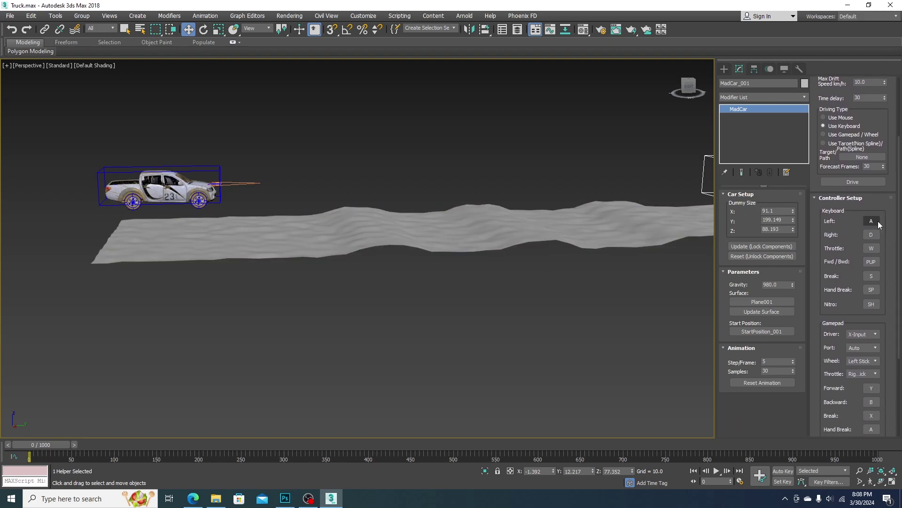
pyautogui.scroll(-1, 881, 230)
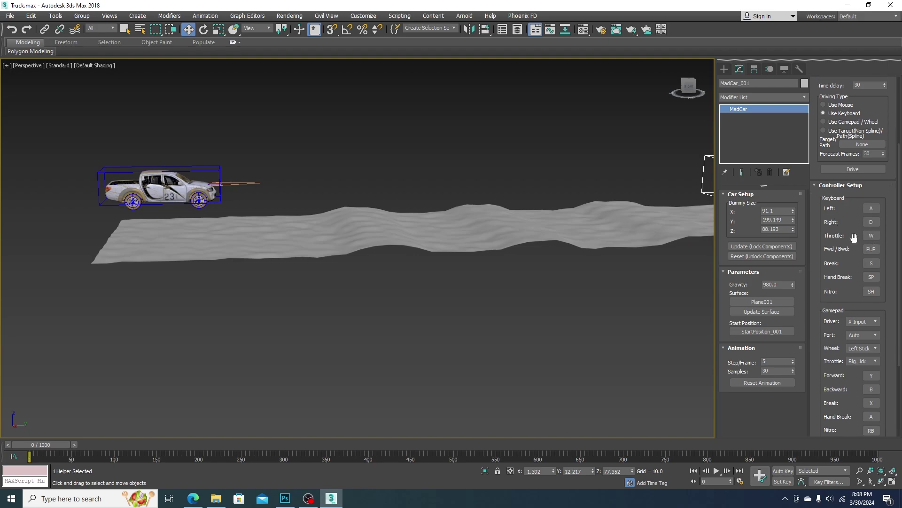
pyautogui.moveTo(835, 249); pyautogui.dragTo(845, 232)
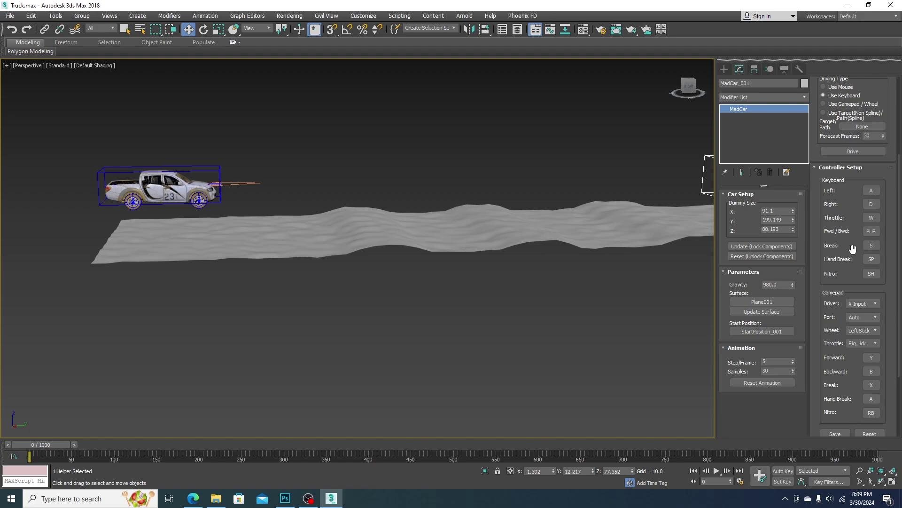
pyautogui.click(478, 236)
pyautogui.keyDown('alt'); pyautogui.moveTo(526, 226); pyautogui.dragTo(317, 258, button='middle'); pyautogui.keyUp('alt')
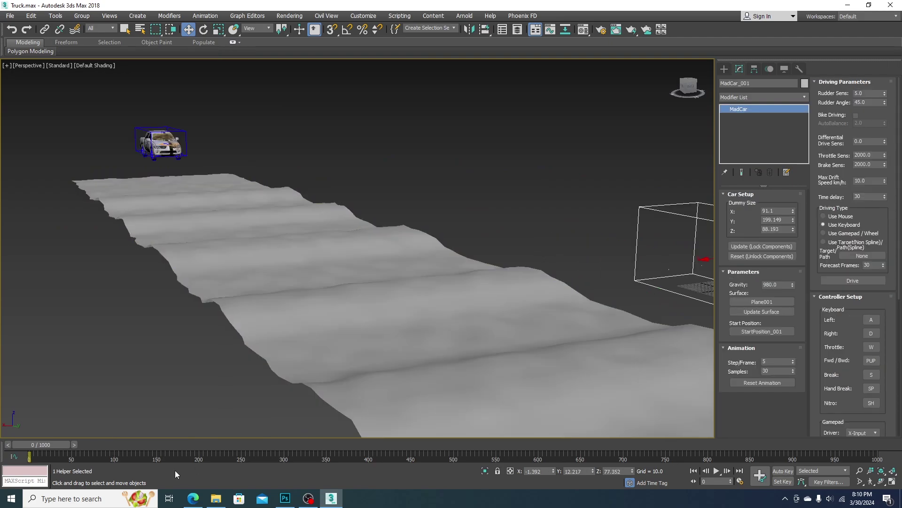
pyautogui.click(885, 284)
pyautogui.click(863, 282)
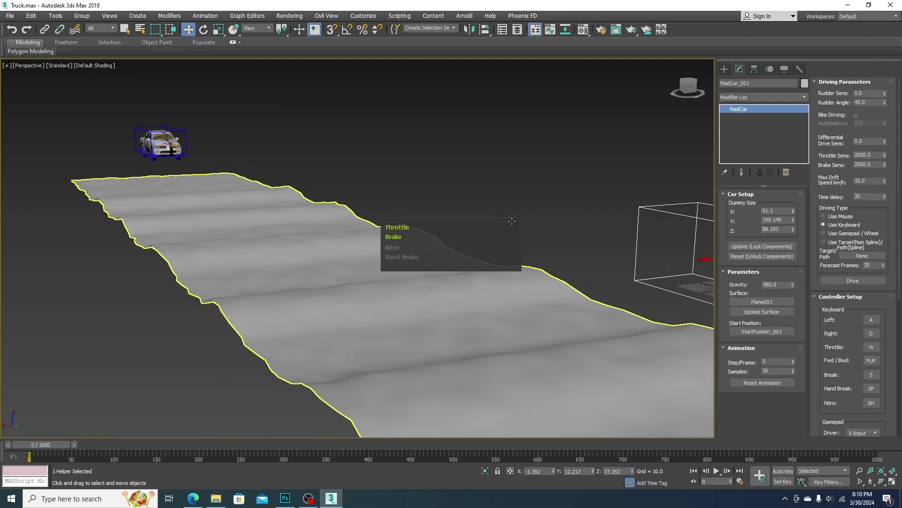
pyautogui.press('w')
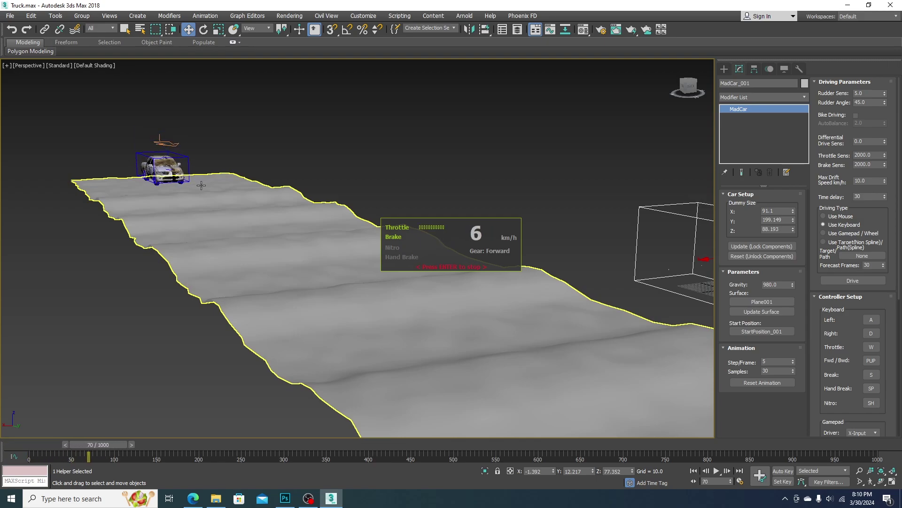
pyautogui.press('w')
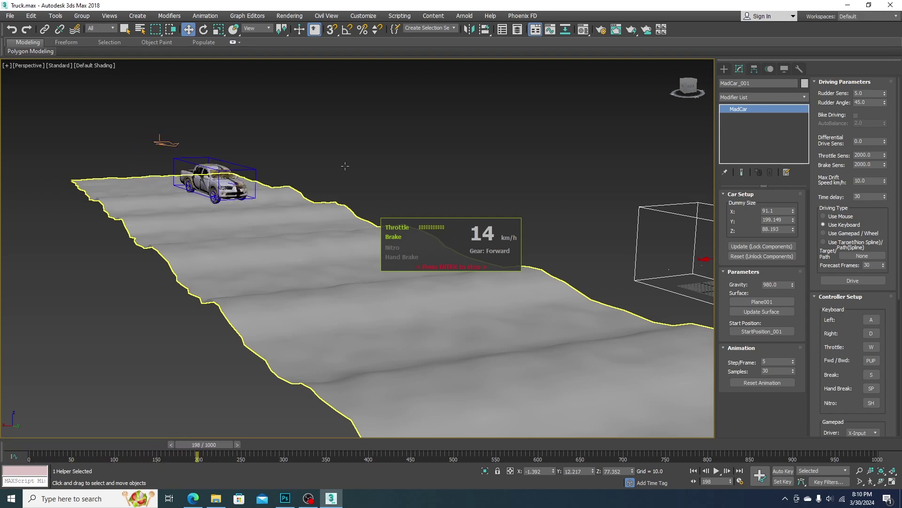
pyautogui.press('w')
pyautogui.press('d')
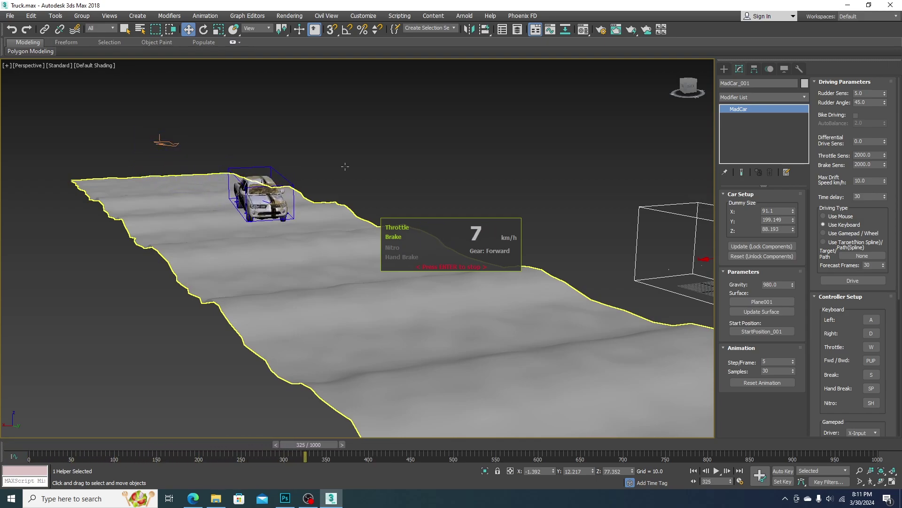
pyautogui.press('w')
pyautogui.press('a')
pyautogui.press('w')
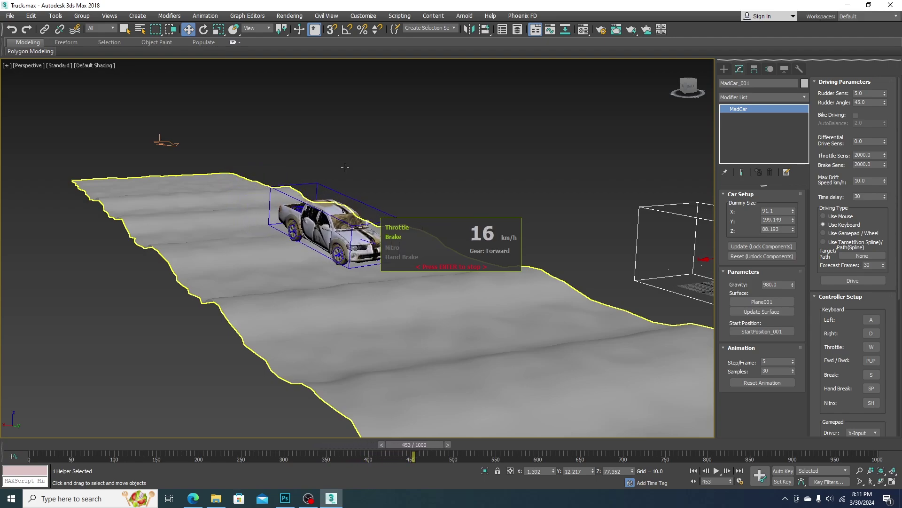
pyautogui.press('d')
pyautogui.press('w')
pyautogui.press('w')
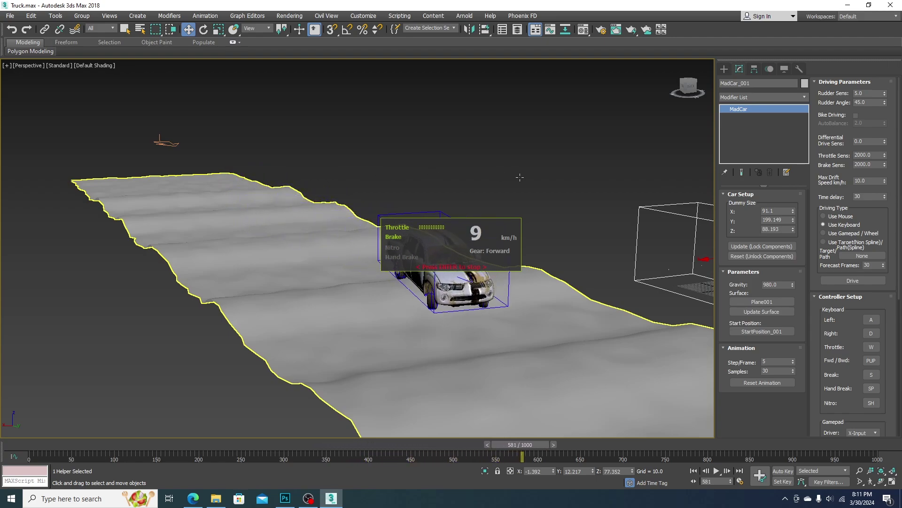
pyautogui.press('w')
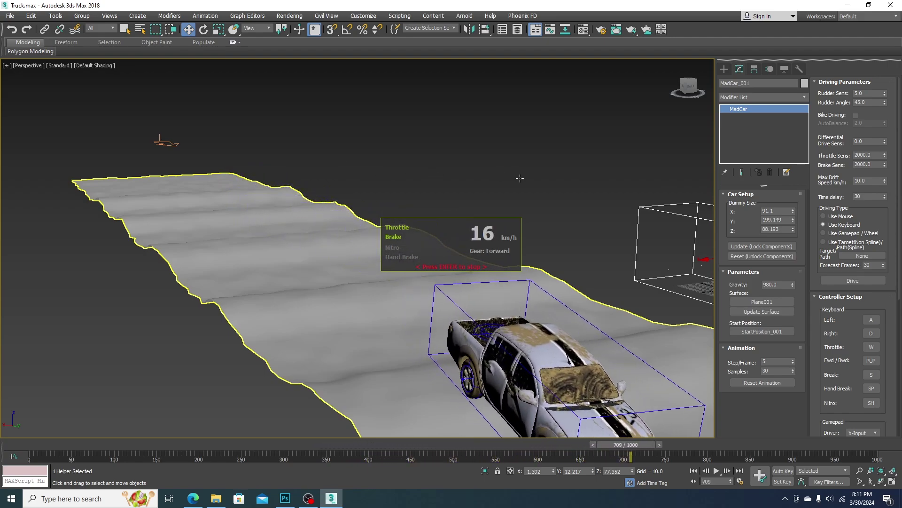
pyautogui.press('s')
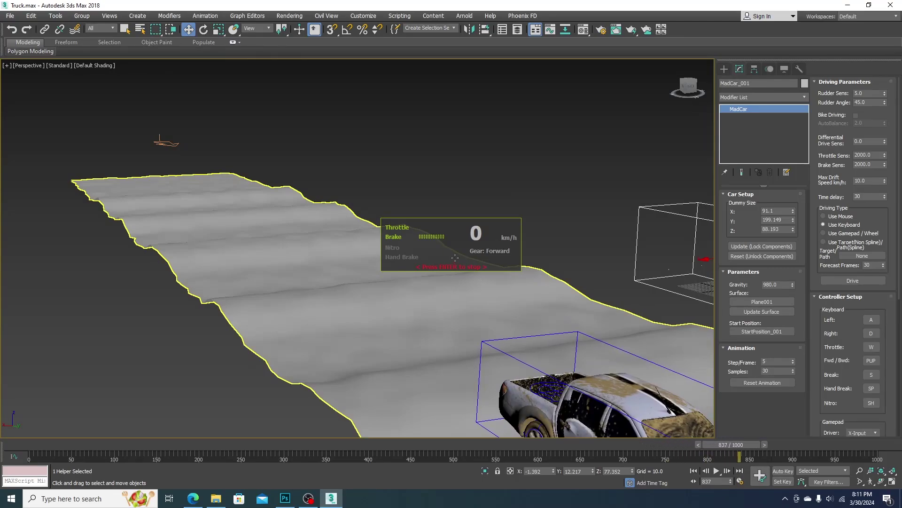
pyautogui.press('Return')
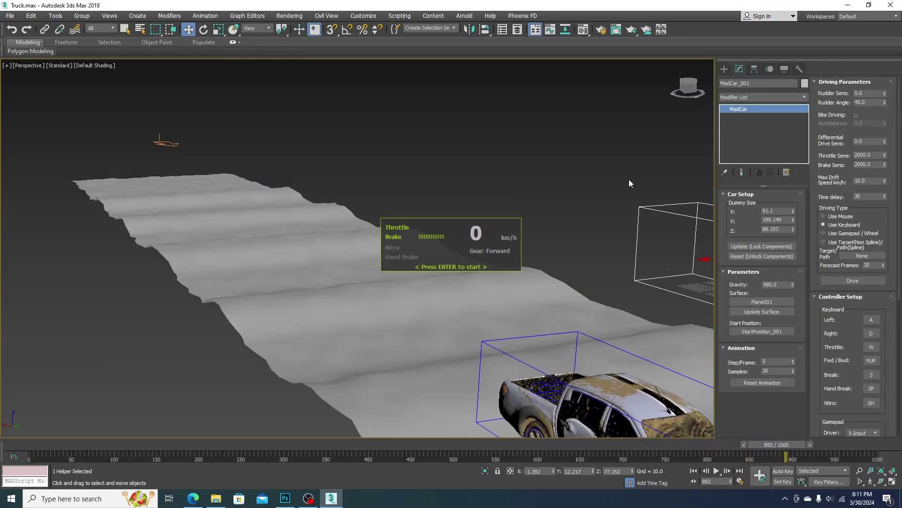
pyautogui.rightClick(554, 187)
pyautogui.click(509, 169)
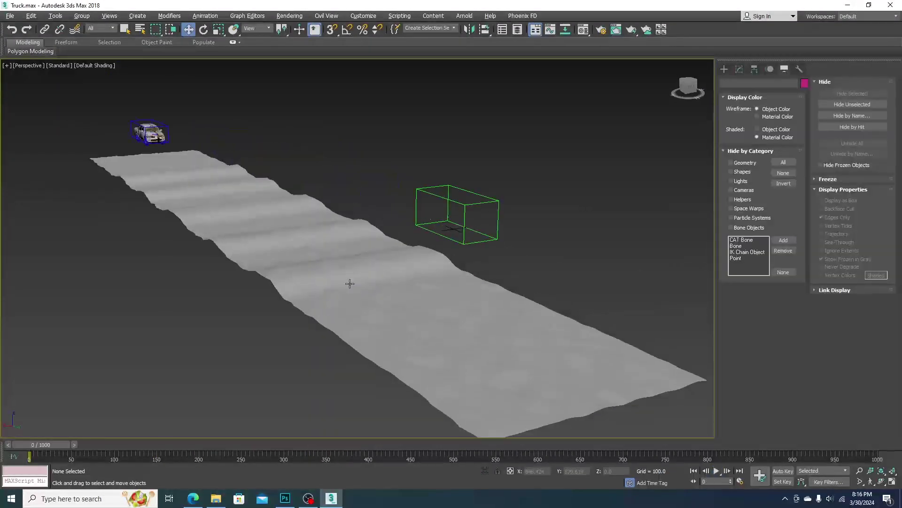
# Hide all objects of the Helpers category so only the truck and ground geometry are displayed.
pyautogui.click(725, 68)
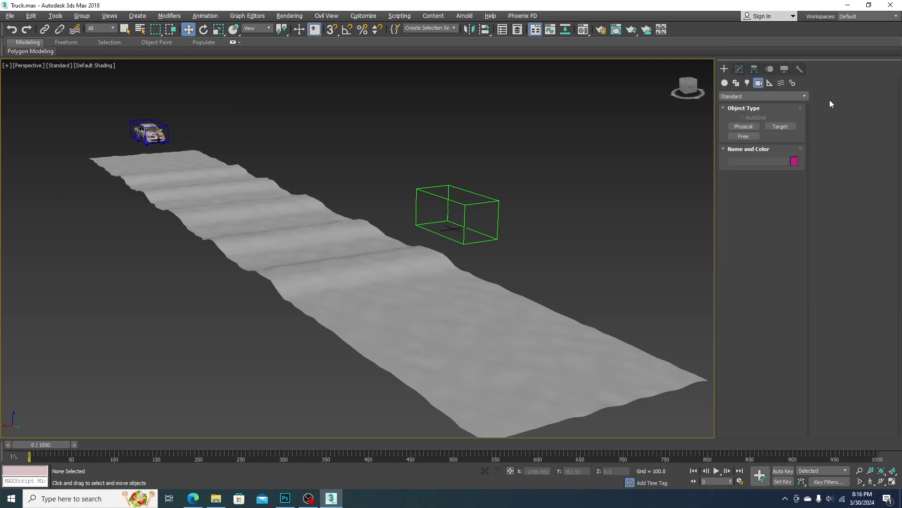
pyautogui.click(785, 69)
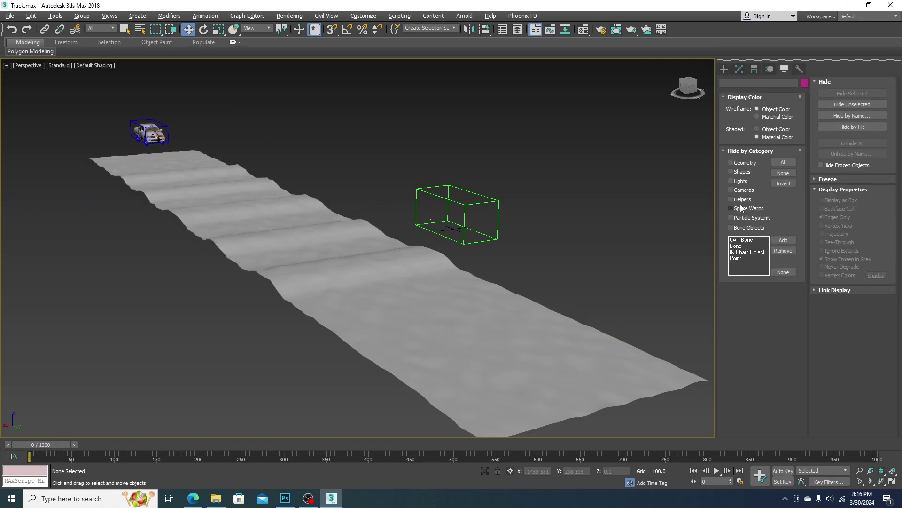
pyautogui.click(731, 199)
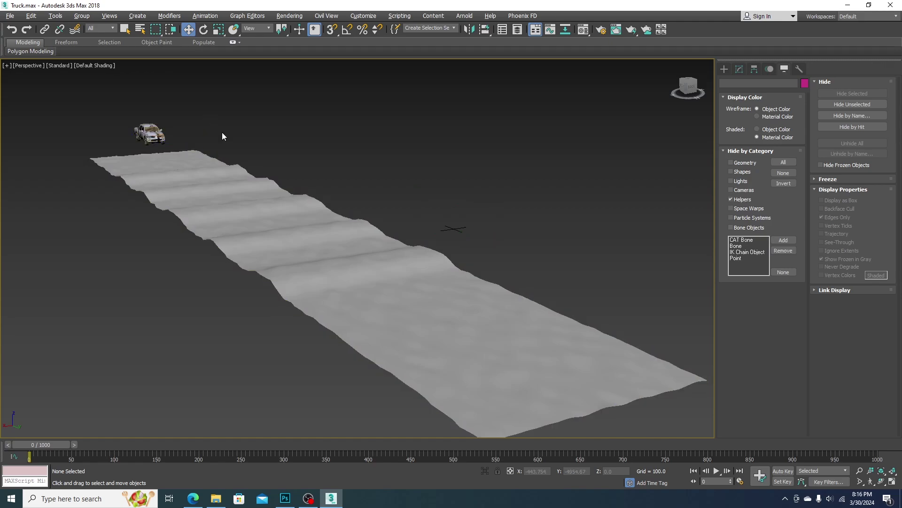
pyautogui.scroll(-3, 306, 158)
pyautogui.scroll(3, 306, 157)
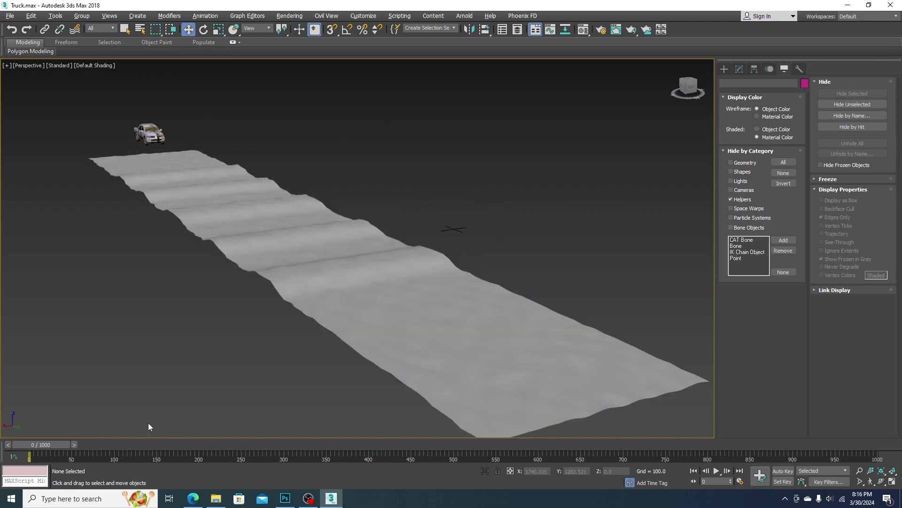
# Scrub the animation to frame 750 and select the truck parts together with the ground plane.
pyautogui.moveTo(50, 445); pyautogui.dragTo(660, 484)
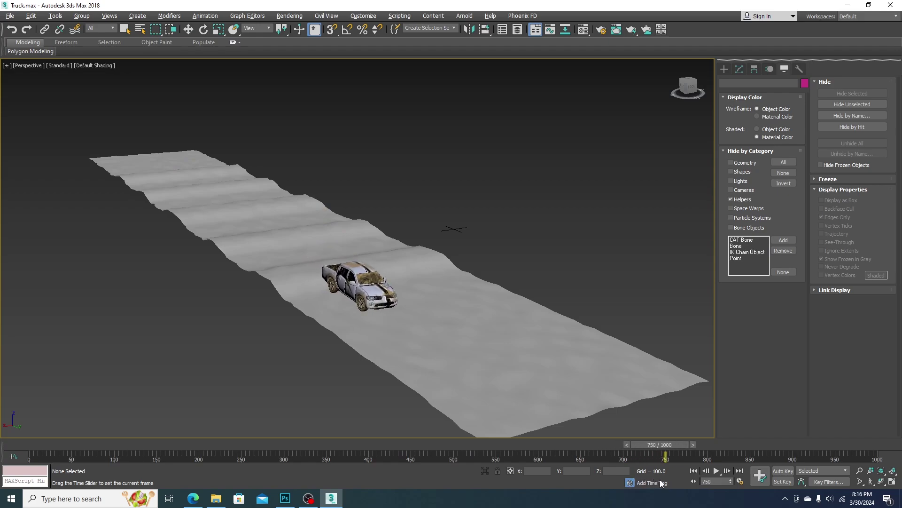
pyautogui.press('w')
pyautogui.moveTo(306, 340); pyautogui.dragTo(303, 315, button='middle')
pyautogui.moveTo(574, 408); pyautogui.dragTo(574, 407)
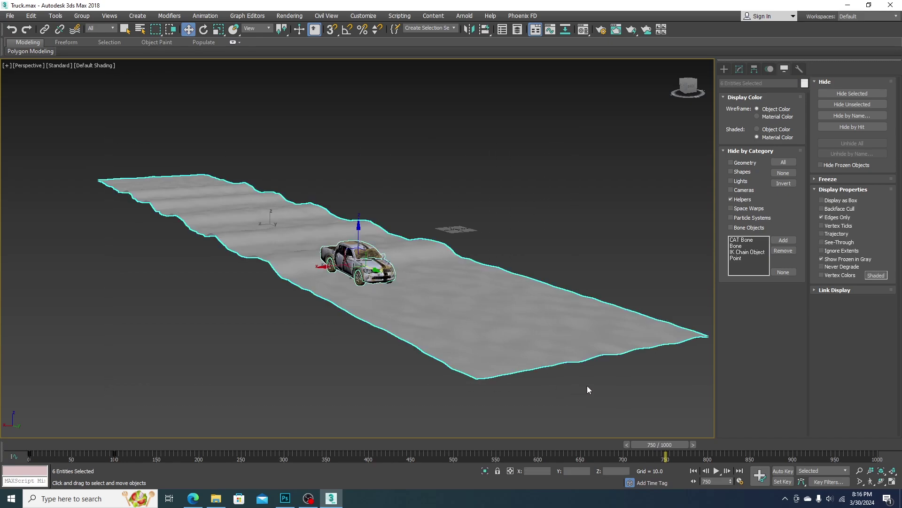
# Export the selected truck and ground as an Alembic file named Car_Animation, in Ogawa format with a frame range of 80 to 750.
pyautogui.click(10, 15)
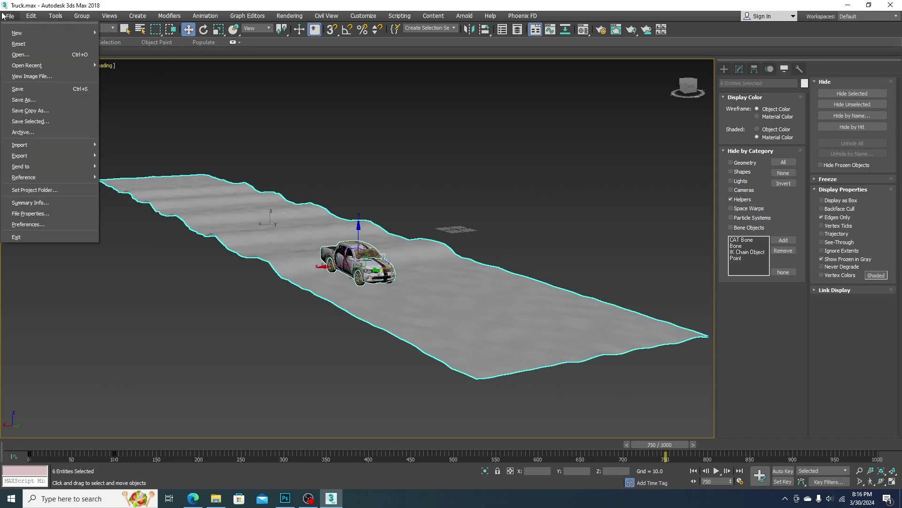
pyautogui.moveTo(41, 160)
pyautogui.click(141, 175)
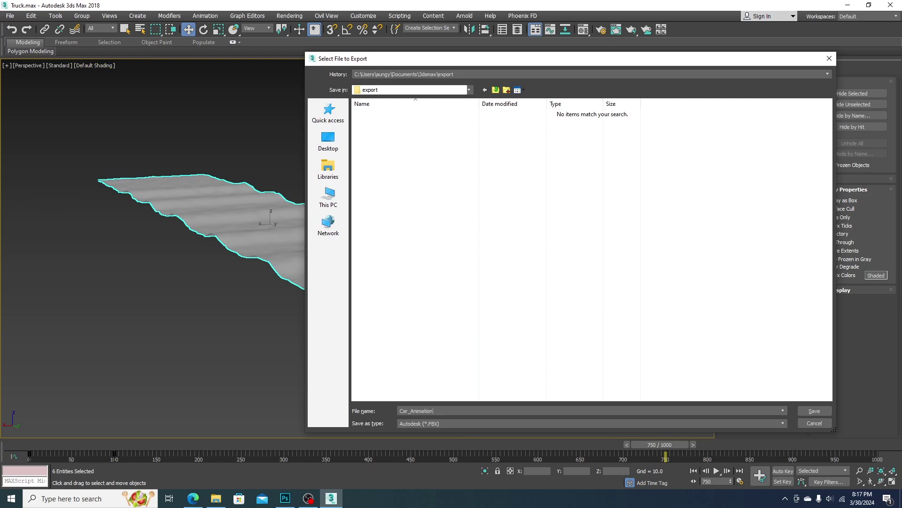
pyautogui.click(477, 422)
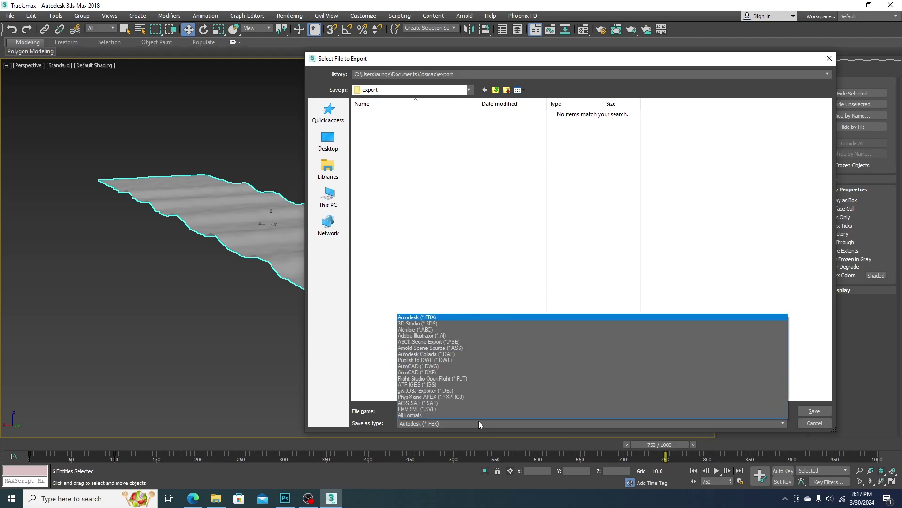
pyautogui.click(821, 413)
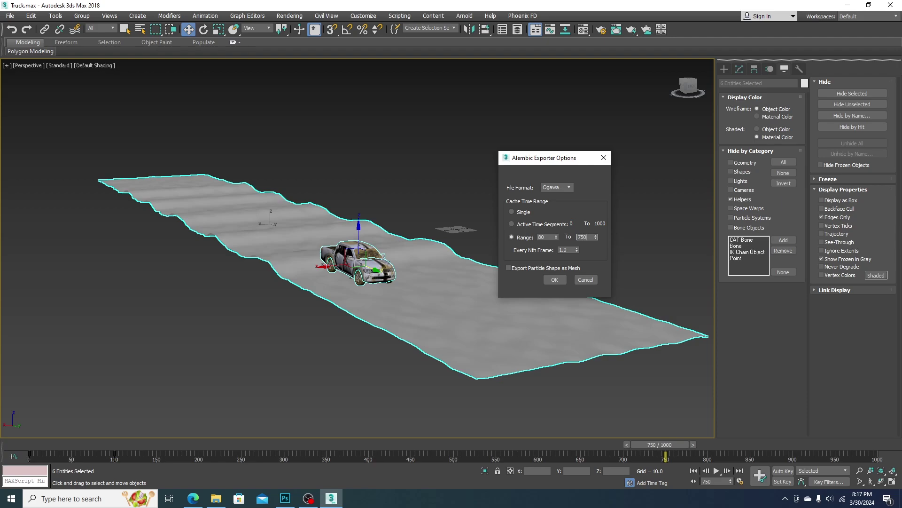
pyautogui.click(555, 279)
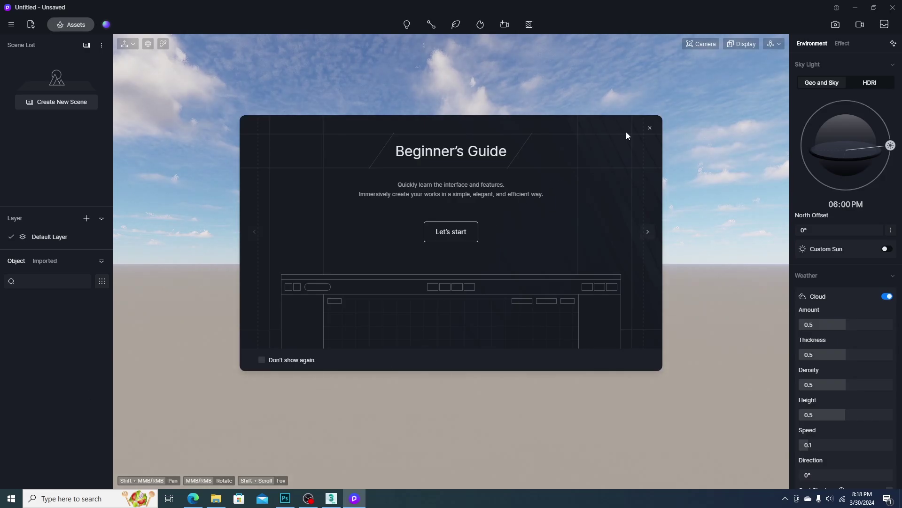
# Switch to D5 Render, dismiss the Beginner's Guide and import Car_Animation.ABC from the 3dsmax export folder.
pyautogui.click(650, 128)
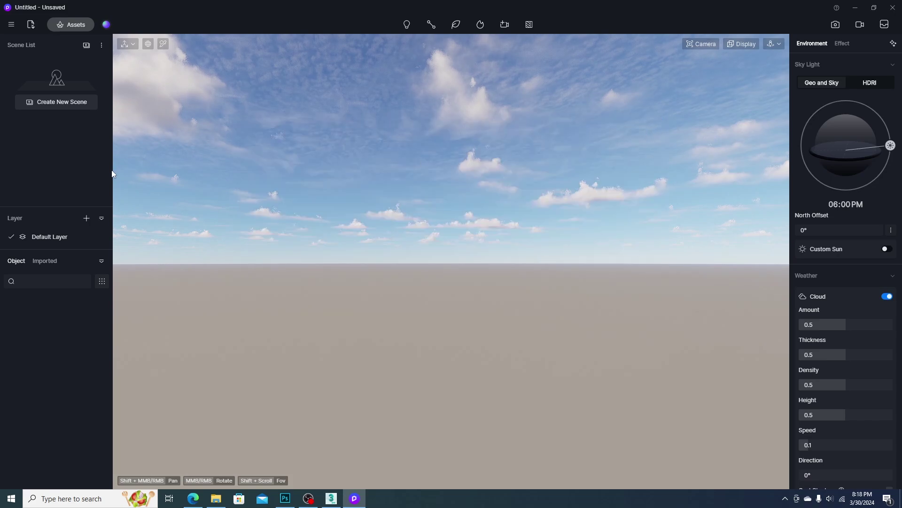
pyautogui.click(31, 26)
pyautogui.click(387, 139)
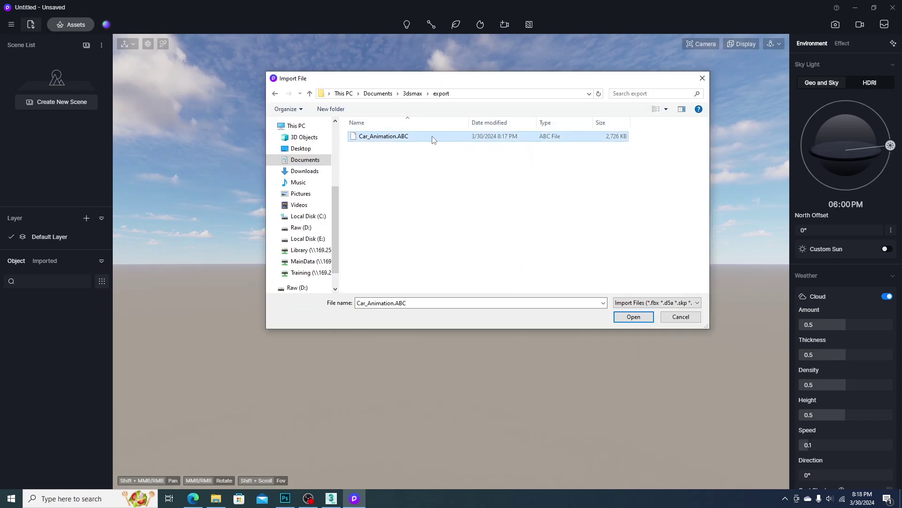
pyautogui.doubleClick(432, 137)
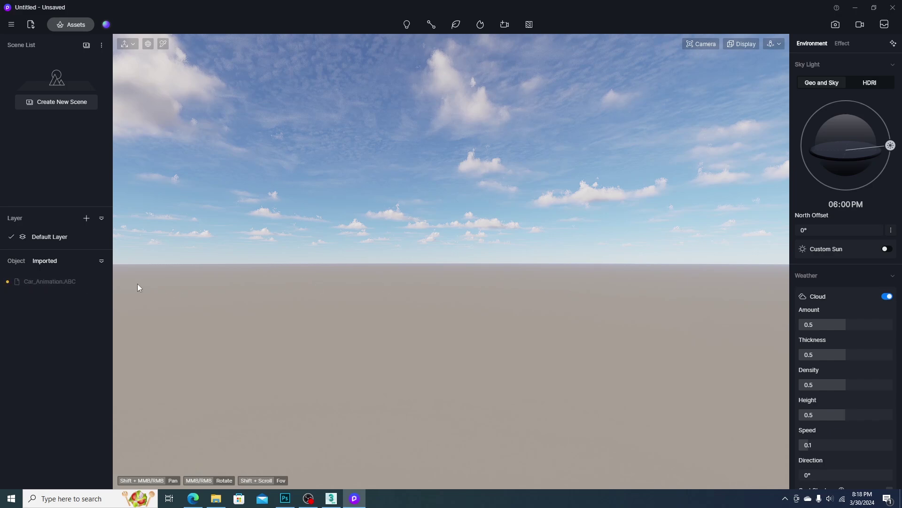
# Delete the Car_Animation.ABC resource from the imported list.
pyautogui.rightClick(61, 283)
pyautogui.click(73, 312)
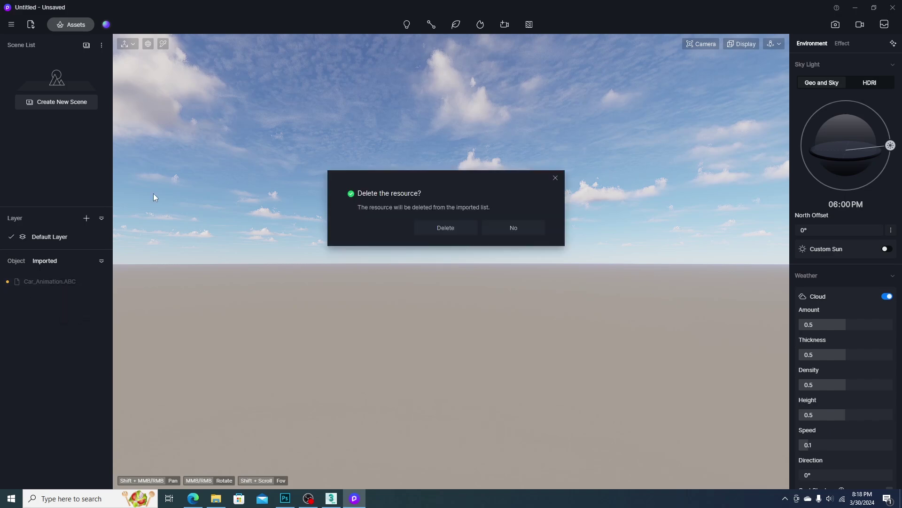
pyautogui.click(445, 227)
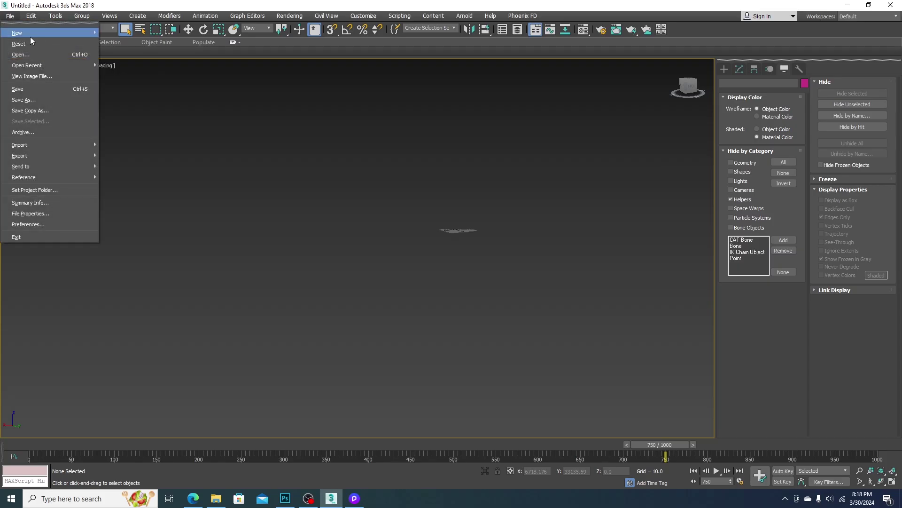
# Reset the 3ds Max scene and import Car_Animation.ABC from the export folder with the default import options.
pyautogui.click(29, 46)
pyautogui.click(428, 261)
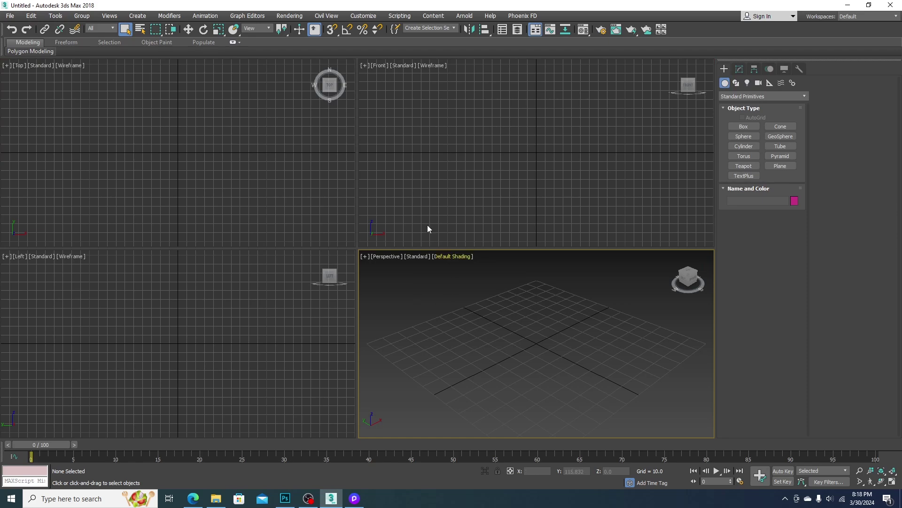
pyautogui.click(10, 16)
pyautogui.moveTo(38, 145)
pyautogui.click(167, 147)
pyautogui.click(495, 90)
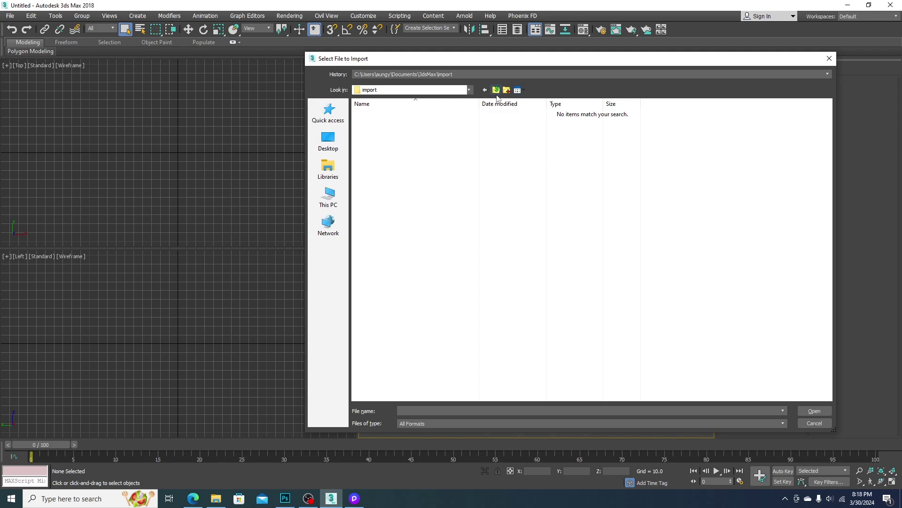
pyautogui.doubleClick(407, 150)
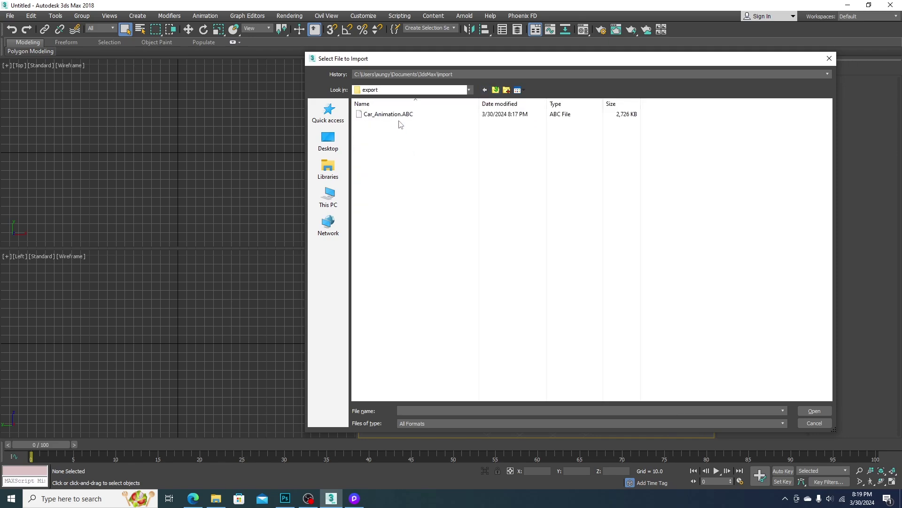
pyautogui.doubleClick(398, 115)
pyautogui.click(459, 264)
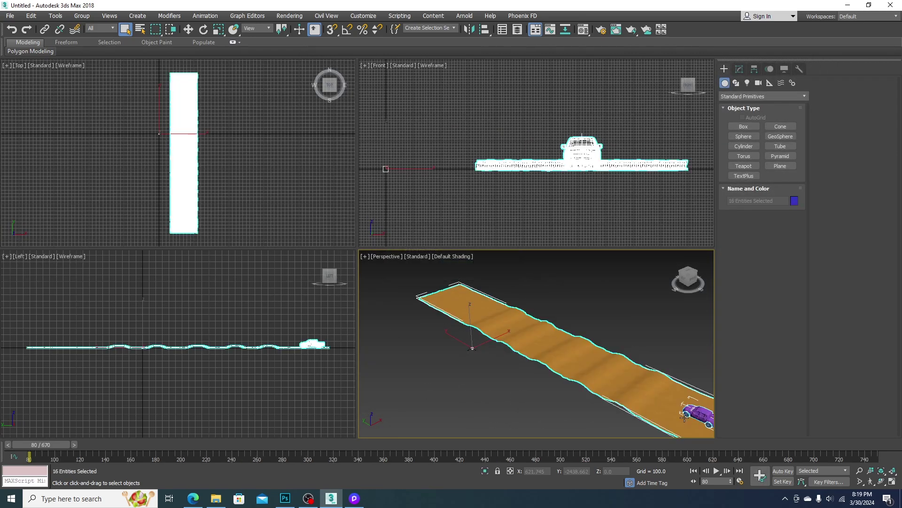
# Export the imported truck and ground selection as an Alembic file named Car_Animation_02, in Ogawa format with a frame range of 80 to 750.
pyautogui.hotkey('alt', 'w')
pyautogui.keyDown('alt'); pyautogui.moveTo(535, 370); pyautogui.dragTo(490, 315, button='middle'); pyautogui.keyUp('alt')
pyautogui.scroll(-2, 490, 315)
pyautogui.click(10, 16)
pyautogui.moveTo(50, 151)
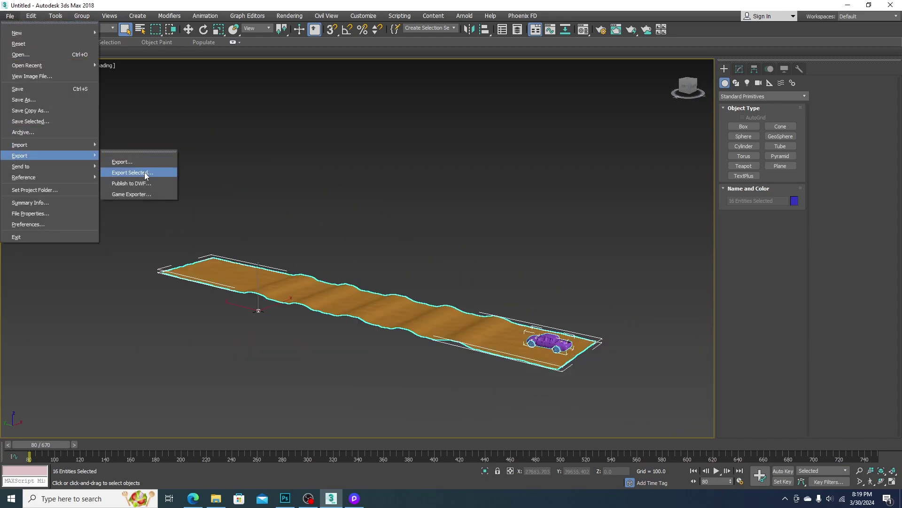
pyautogui.click(145, 173)
pyautogui.click(388, 114)
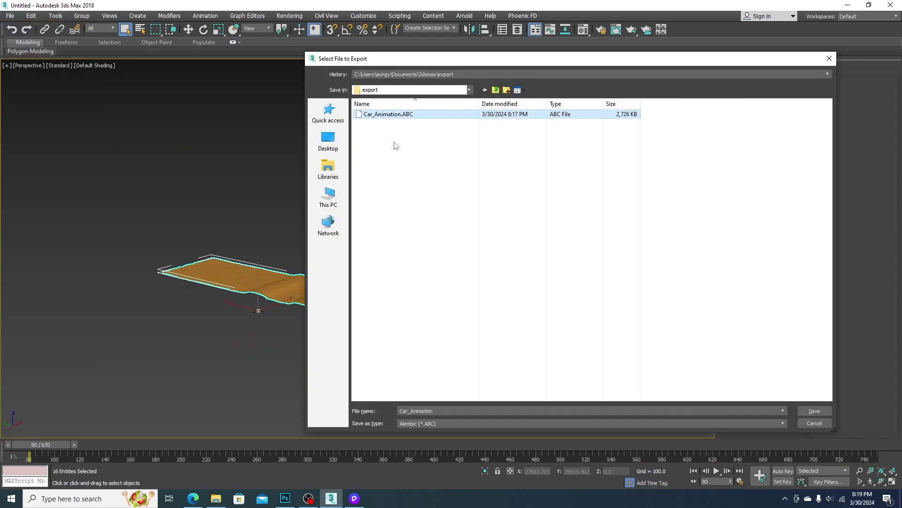
pyautogui.doubleClick(450, 410)
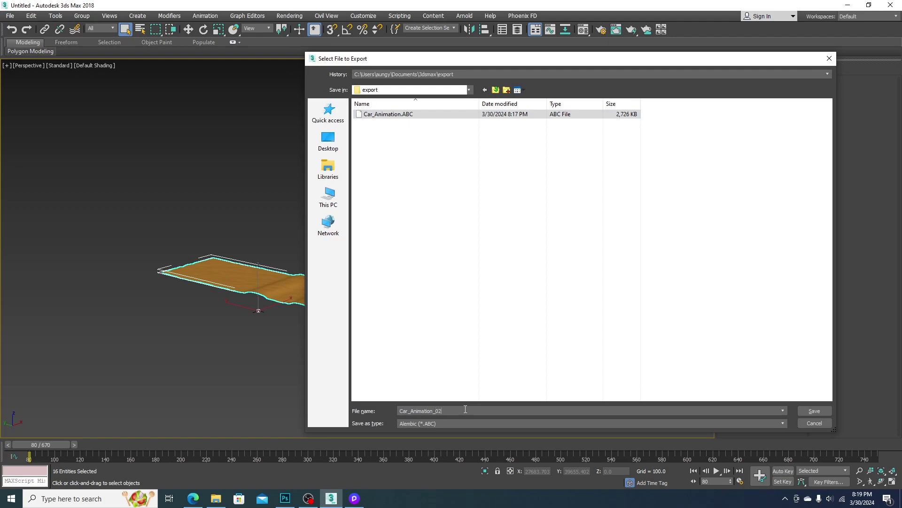
pyautogui.click(810, 412)
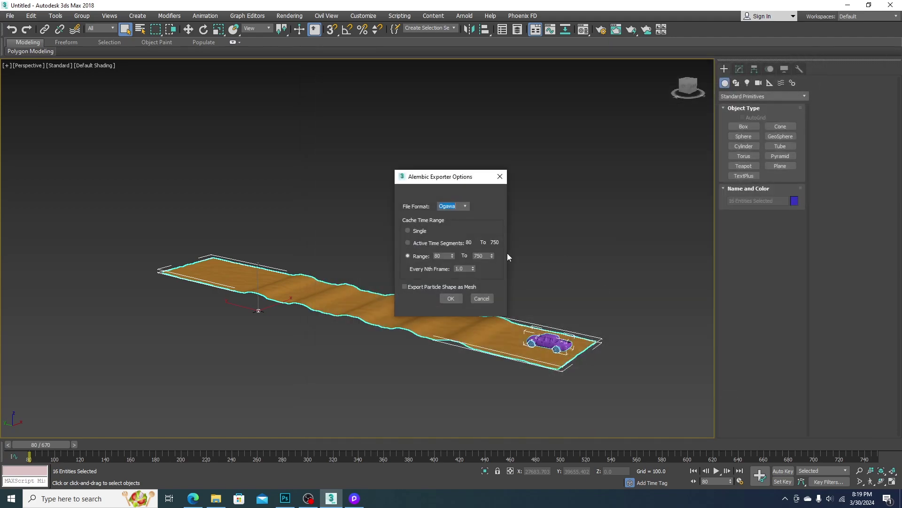
pyautogui.click(454, 299)
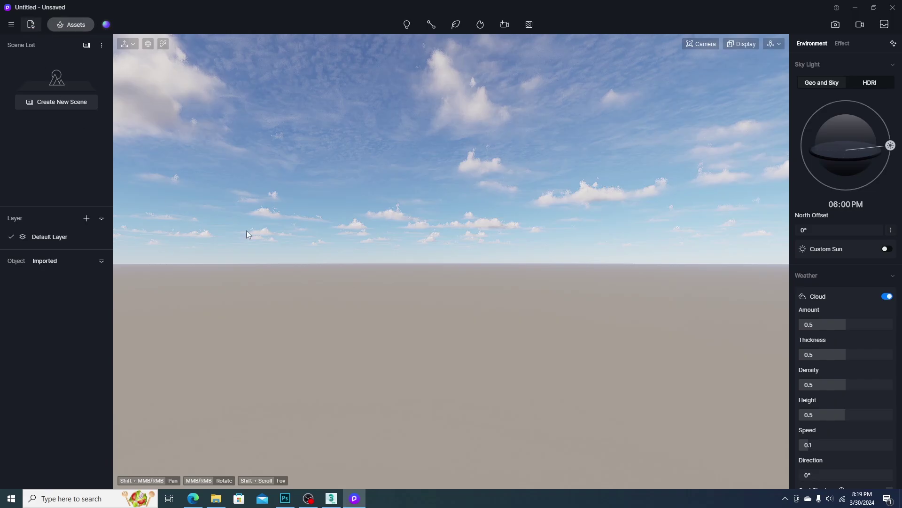
# Switch to D5 Render and import Car_Animation_02.ABC from the 3dsmax export folder.
pyautogui.hotkey('ctrl', 'i')
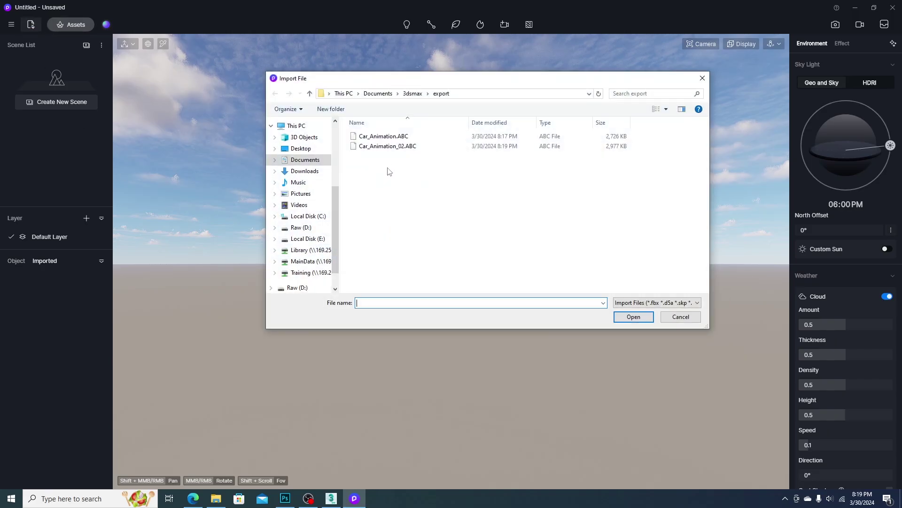
pyautogui.doubleClick(396, 146)
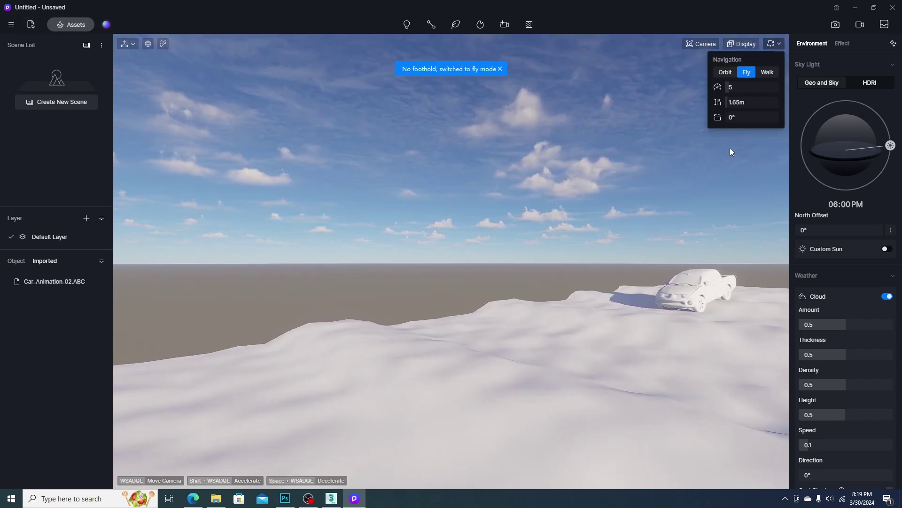
# Pick the truck body's material and give it the truck_color image from the L200-FBX folder as its base color map.
pyautogui.press('d')
pyautogui.press('a')
pyautogui.moveTo(650, 317); pyautogui.dragTo(678, 283, button='right')
pyautogui.press('d')
pyautogui.press('a')
pyautogui.press('s')
pyautogui.press('d')
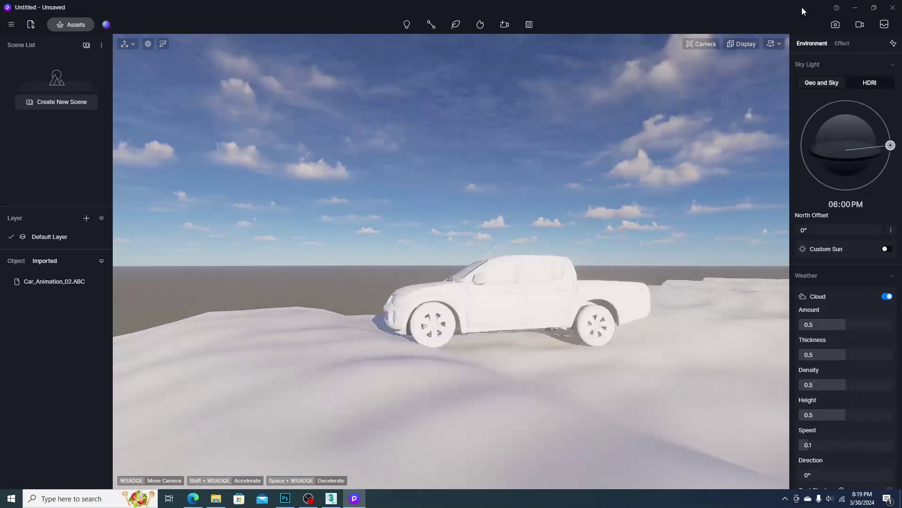
pyautogui.click(743, 44)
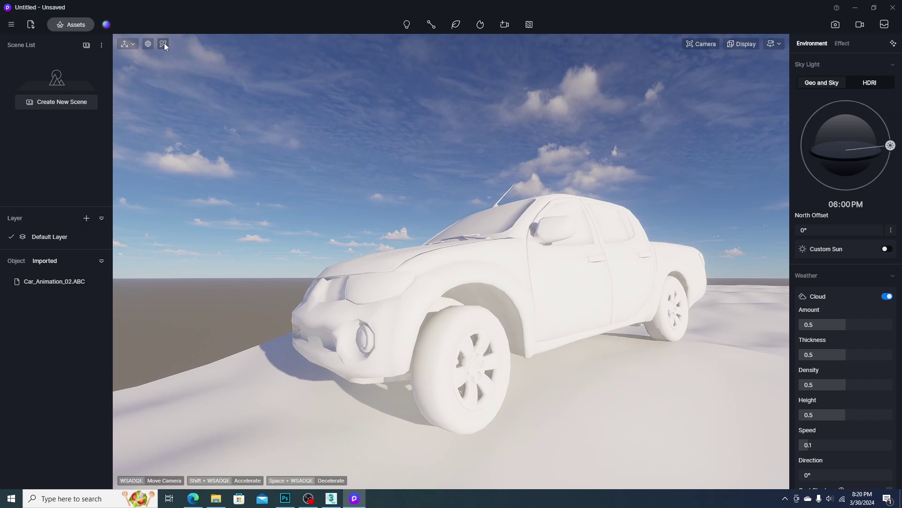
pyautogui.click(164, 44)
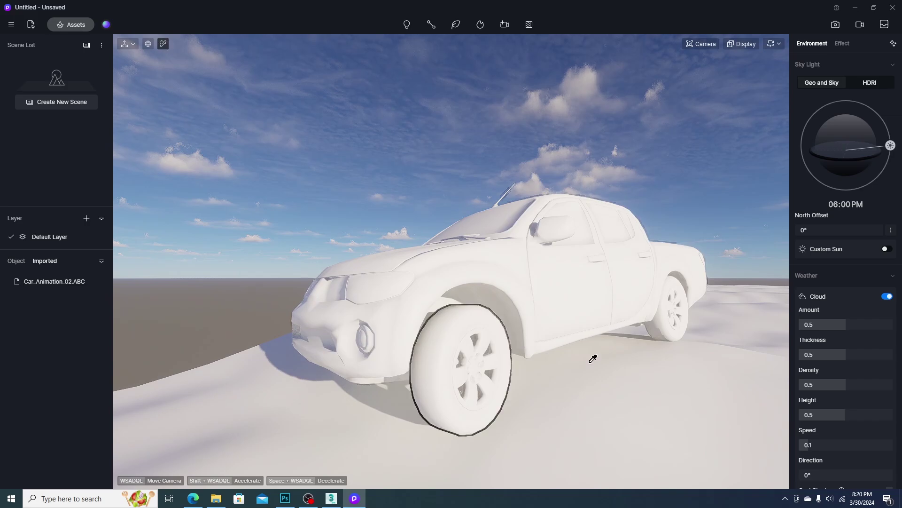
pyautogui.click(580, 264)
pyautogui.click(870, 179)
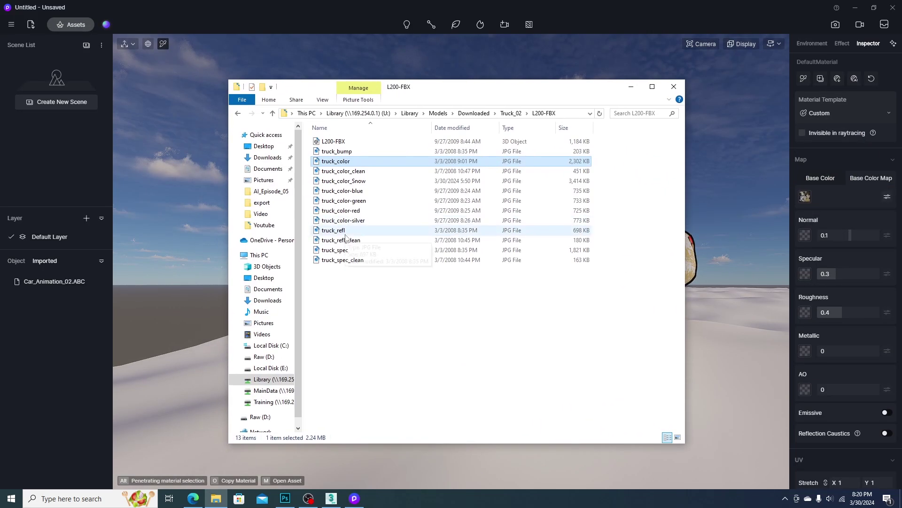
# Assign a truck texture from the L200-FBX folder as the body material's specular map, with specular 0.76 and roughness 0.
pyautogui.moveTo(320, 245); pyautogui.dragTo(805, 273)
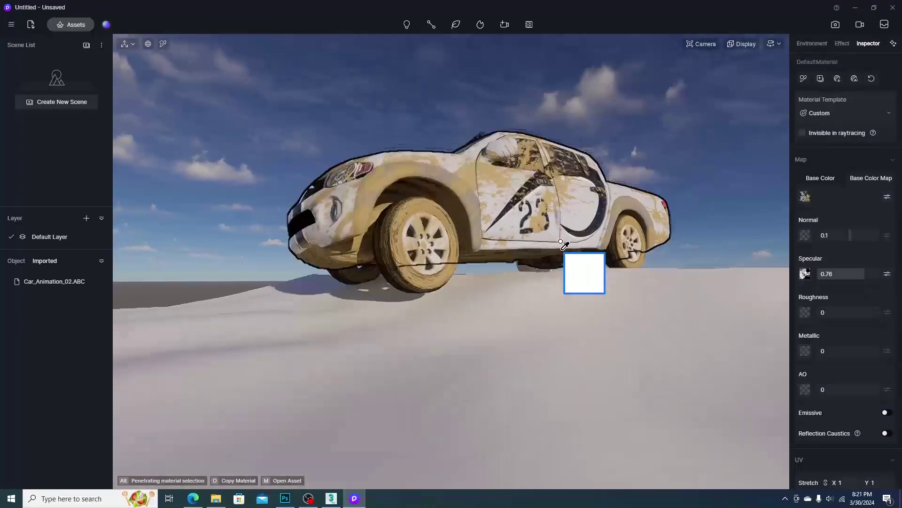
pyautogui.scroll(2, 591, 273)
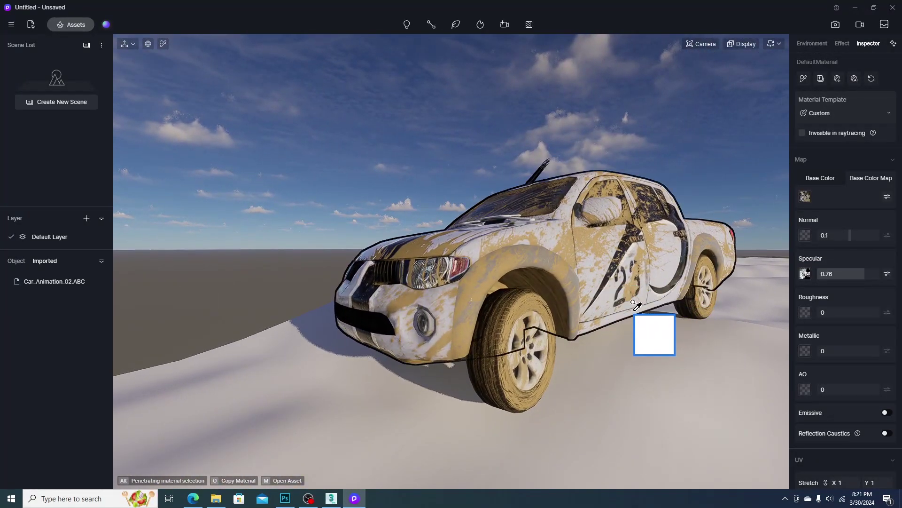
pyautogui.press('Escape')
# Search the online material assets for "ground" and apply Gray Gravel Ground to the bumpy terrain.
pyautogui.click(75, 28)
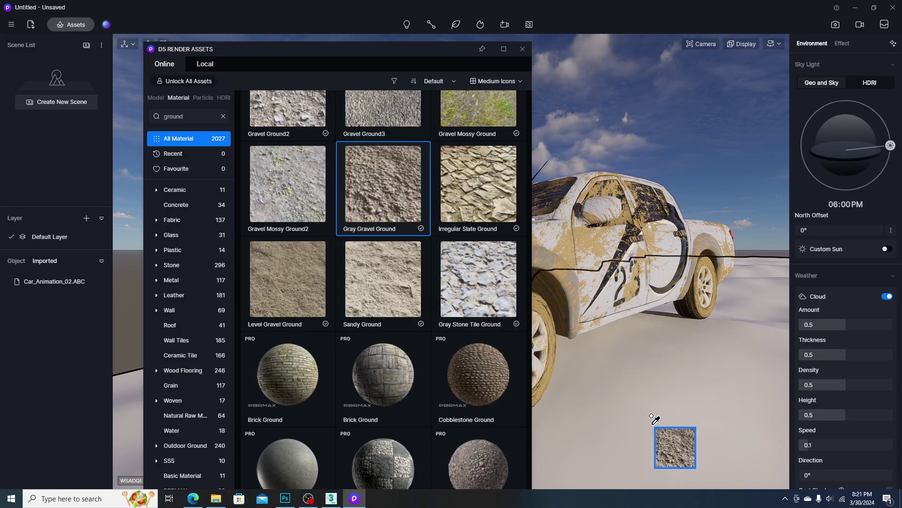
pyautogui.click(664, 414)
pyautogui.press('Escape')
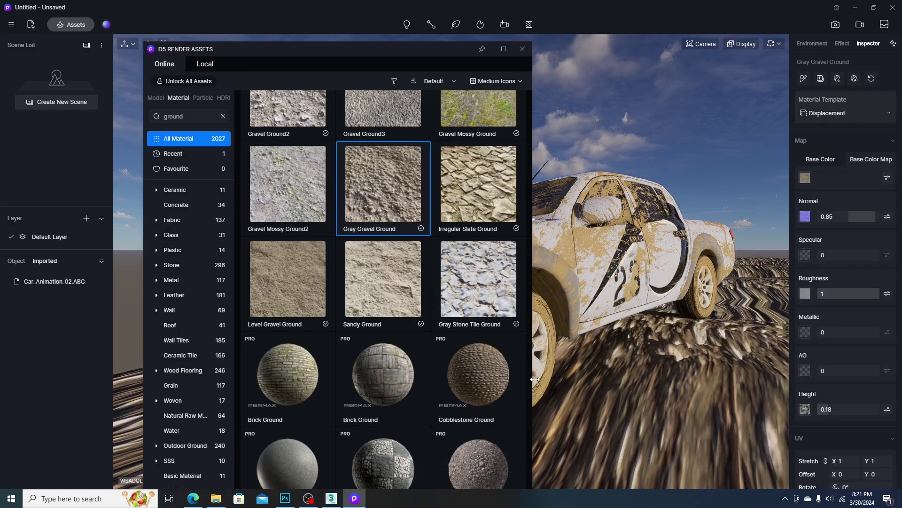
pyautogui.click(522, 49)
# Set the terrain's gravel material to height 0 and its UV stretch to X 10 and Y 60.
pyautogui.click(163, 43)
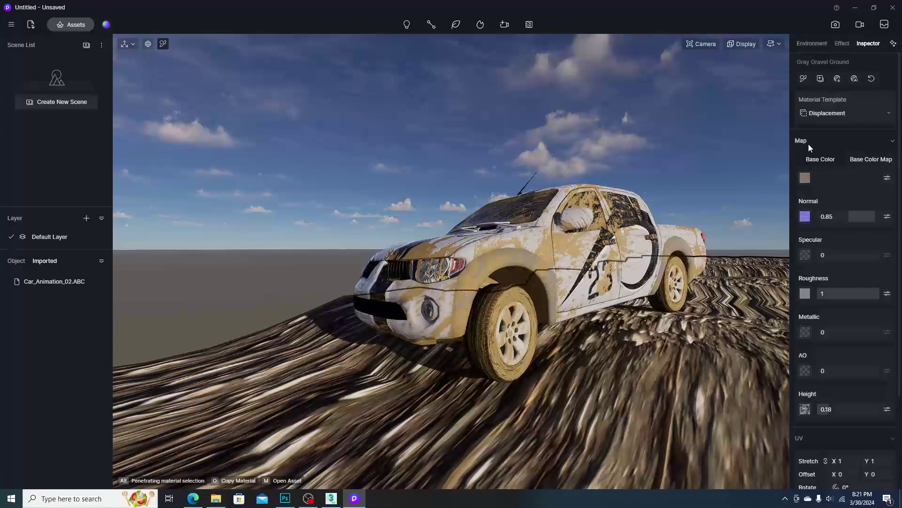
pyautogui.moveTo(830, 409); pyautogui.dragTo(684, 423)
pyautogui.moveTo(683, 422); pyautogui.dragTo(679, 427, button='right')
pyautogui.moveTo(846, 461); pyautogui.dragTo(783, 457)
pyautogui.click(846, 460)
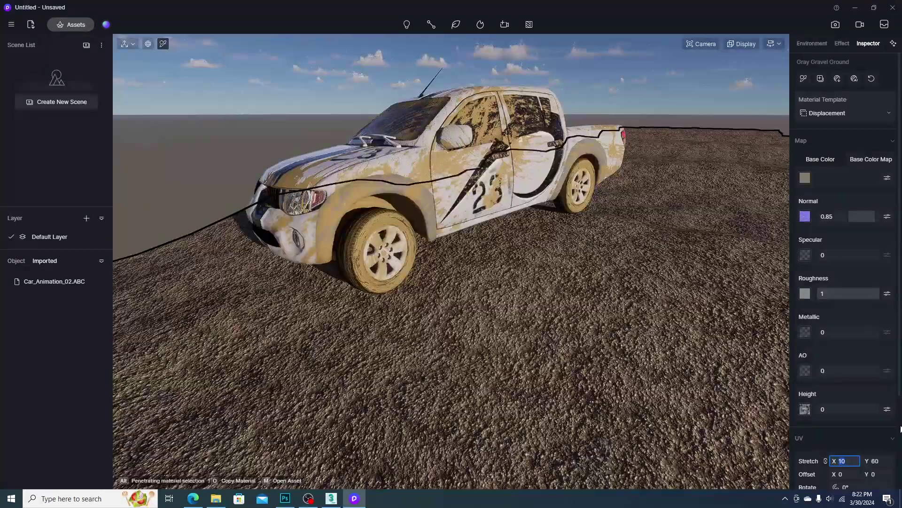
pyautogui.write('10')
pyautogui.press('Return')
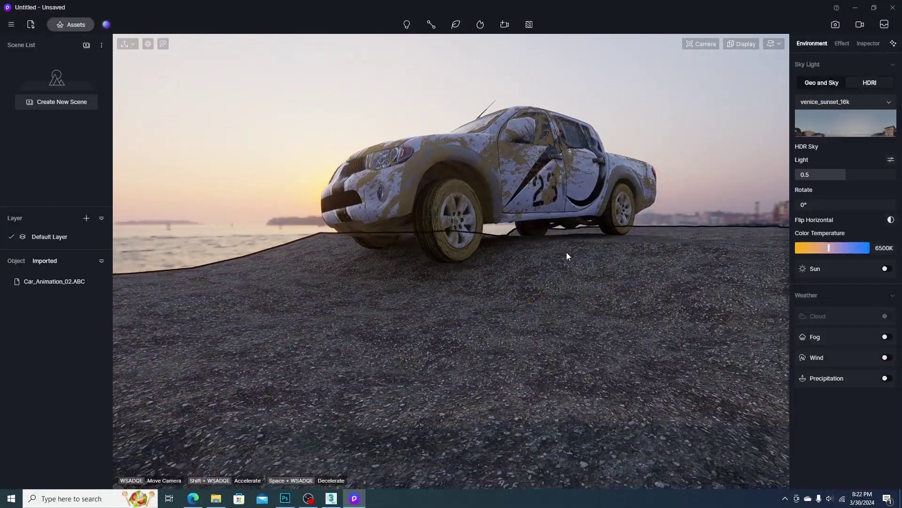
pyautogui.press('Escape')
# Raise the camera exposure to brighten the view of the truck.
pyautogui.moveTo(619, 247); pyautogui.dragTo(608, 233, button='right')
pyautogui.click(705, 45)
pyautogui.moveTo(687, 85); pyautogui.dragTo(701, 85)
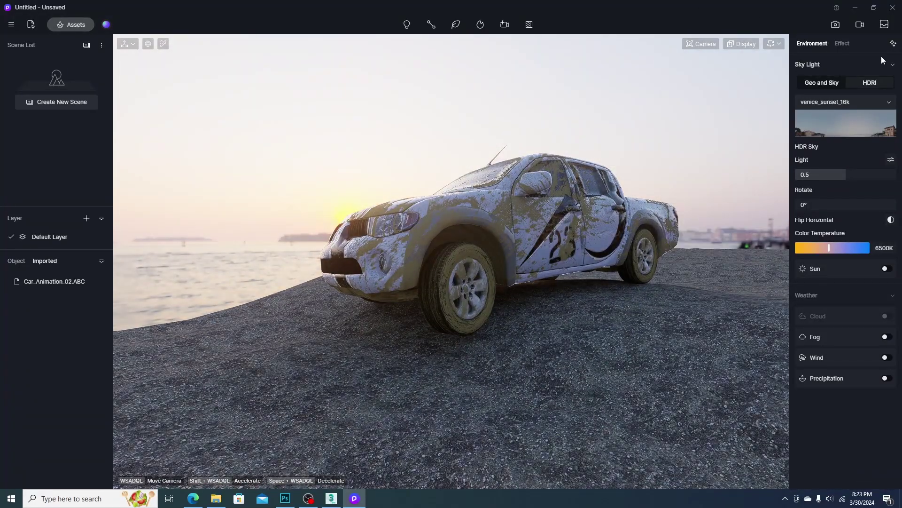
# Split the HDRI light into separate skylight and background settings, with background 0.23 and sky rotation 360°.
pyautogui.click(891, 159)
pyautogui.moveTo(846, 223); pyautogui.dragTo(820, 223)
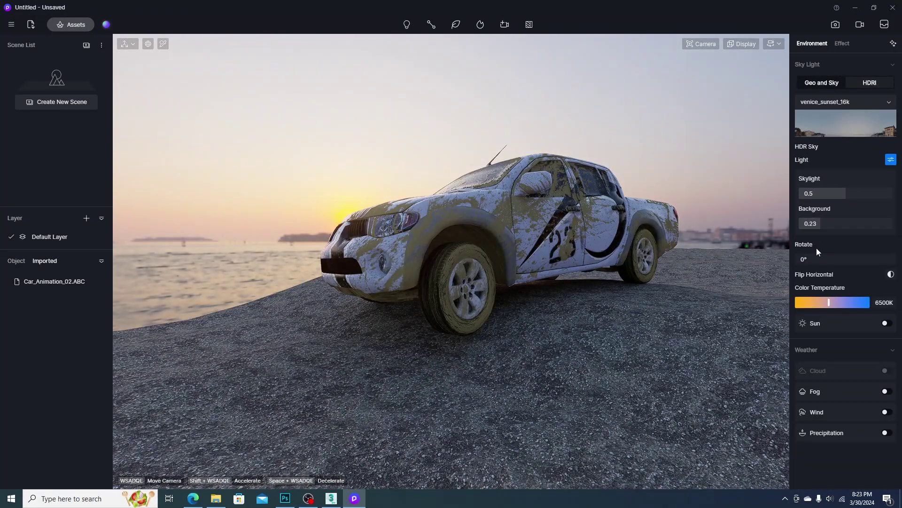
pyautogui.moveTo(818, 258); pyautogui.dragTo(897, 260)
pyautogui.scroll(-3, 539, 294)
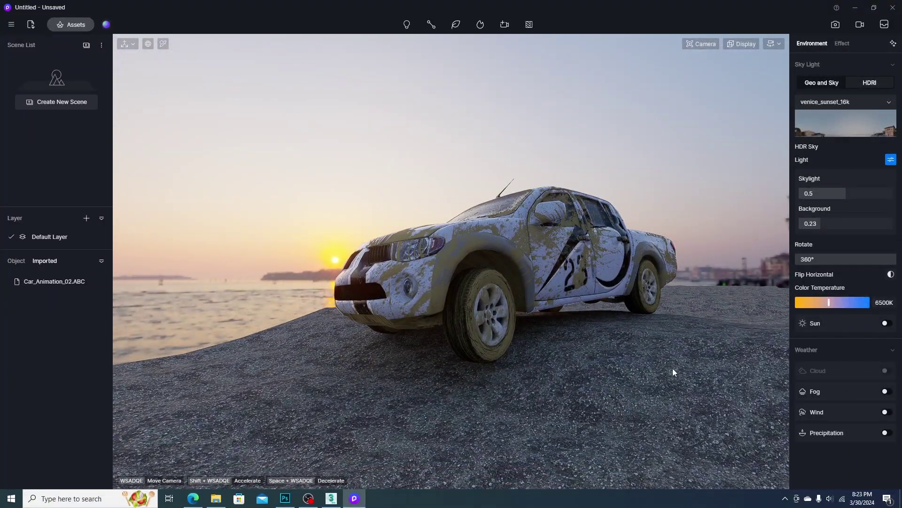
# Turn on precipitation in the weather settings and bring up its rain and puddle parameters.
pyautogui.click(887, 433)
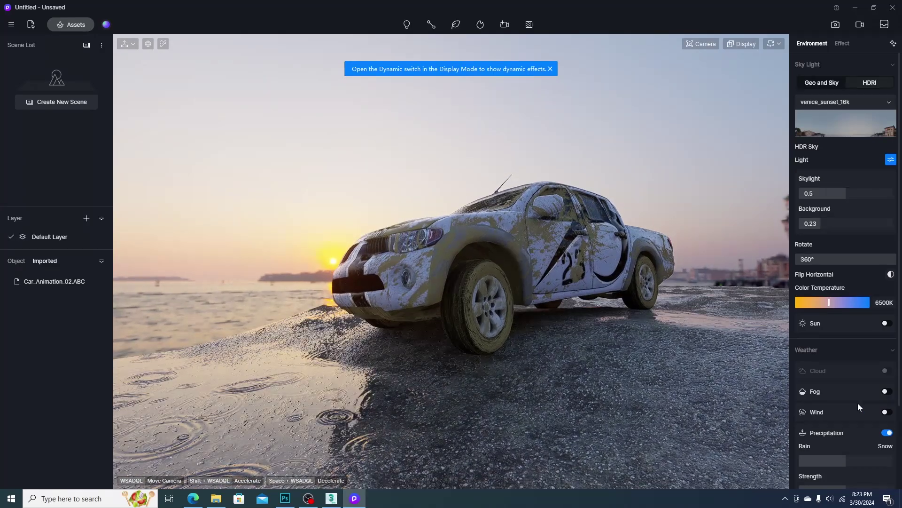
pyautogui.scroll(-3, 865, 414)
pyautogui.scroll(-1, 868, 417)
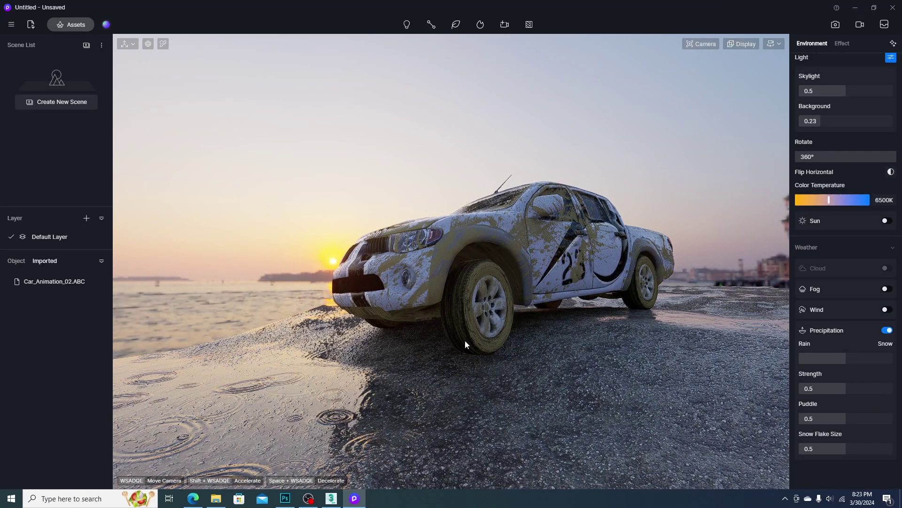
# Pick the terrain's Gray Gravel Ground material and give its base color a warm light-brown tint.
pyautogui.click(623, 398)
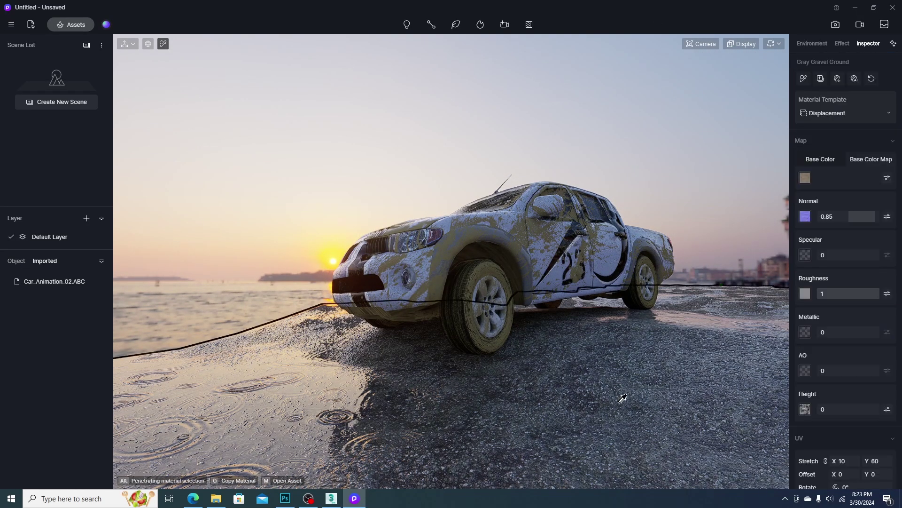
pyautogui.click(825, 159)
pyautogui.click(805, 177)
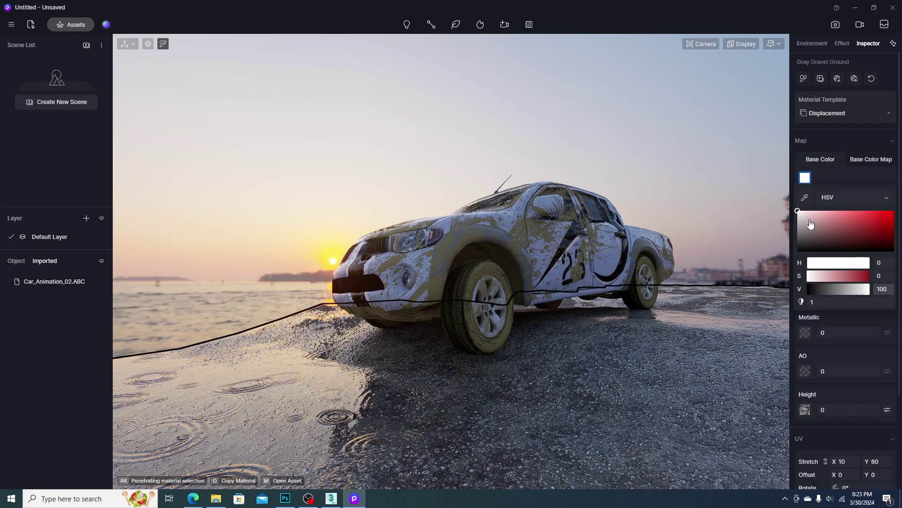
pyautogui.click(827, 216)
pyautogui.moveTo(808, 262); pyautogui.dragTo(813, 263)
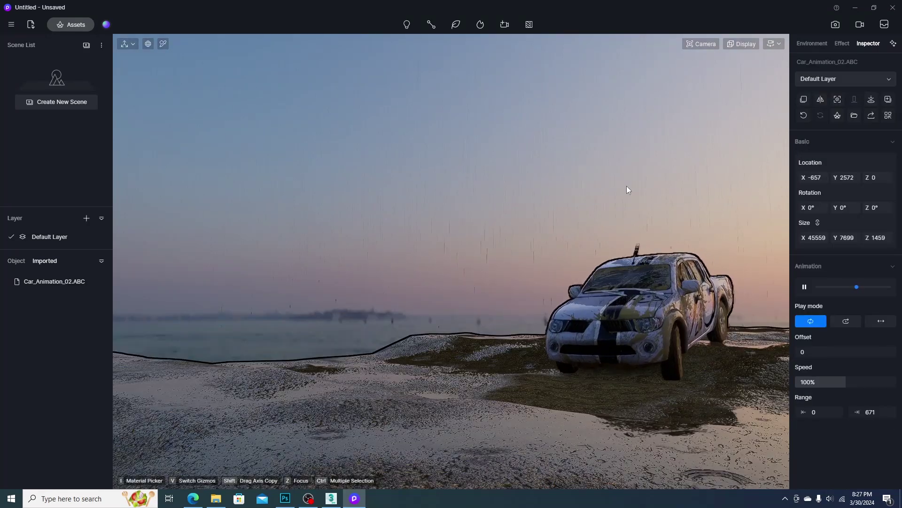
# Deselect the truck animation, enter video mode and add the current view as the first shot of Clip 1.
pyautogui.click(627, 187)
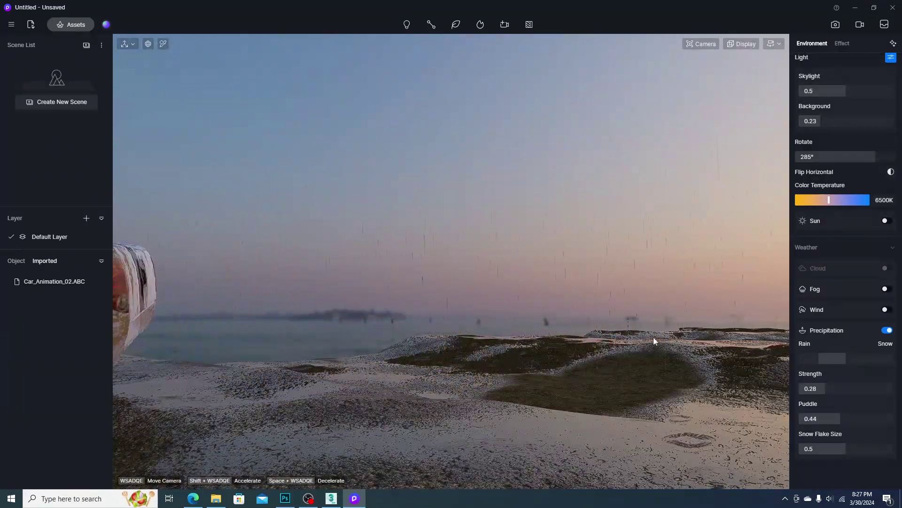
pyautogui.click(748, 43)
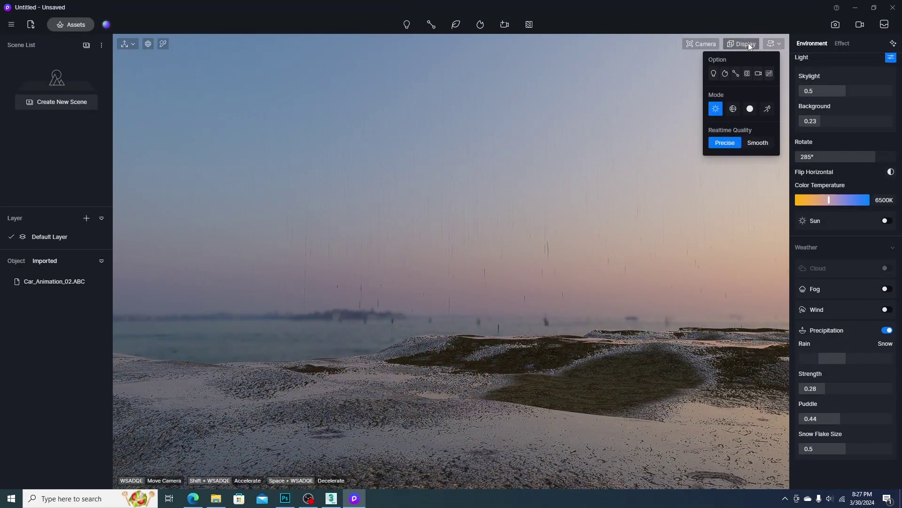
pyautogui.click(861, 25)
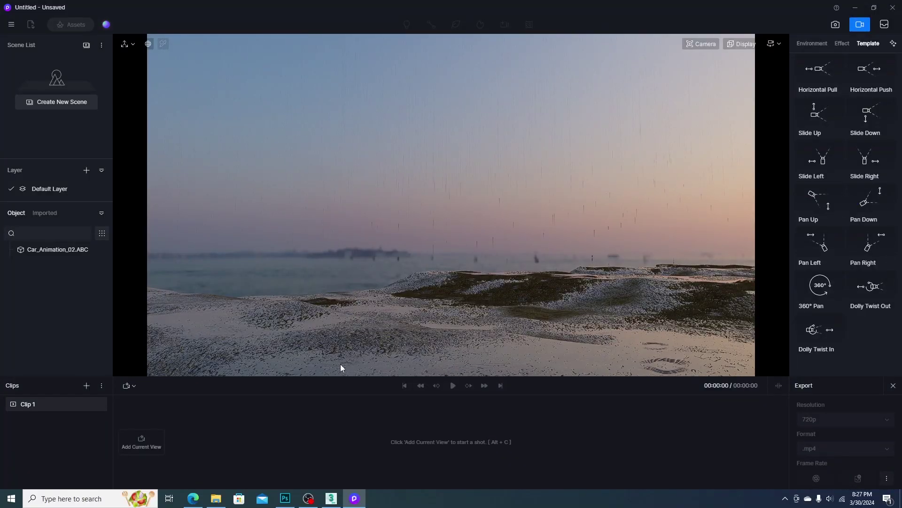
pyautogui.click(142, 442)
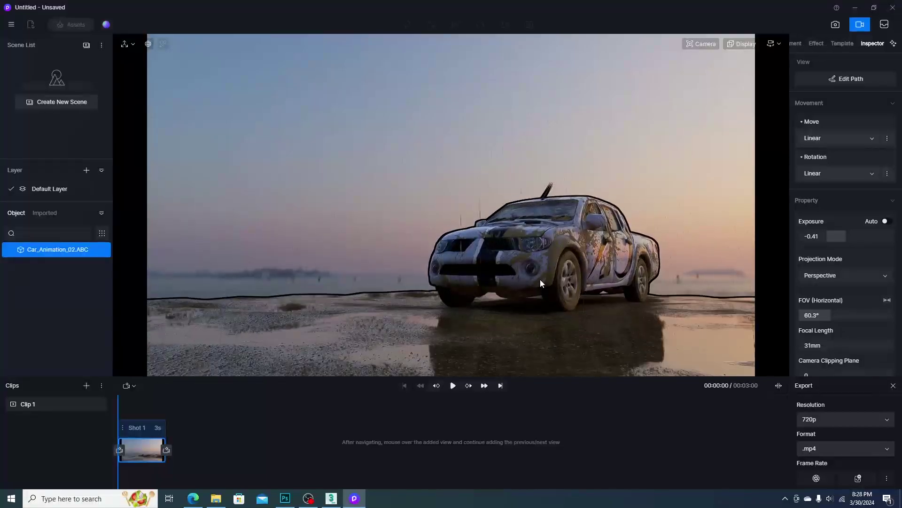
# Enable depth of field, set the focus on the truck's front fender and update the first view of Shot 1.
pyautogui.click(700, 44)
pyautogui.click(728, 162)
pyautogui.click(727, 176)
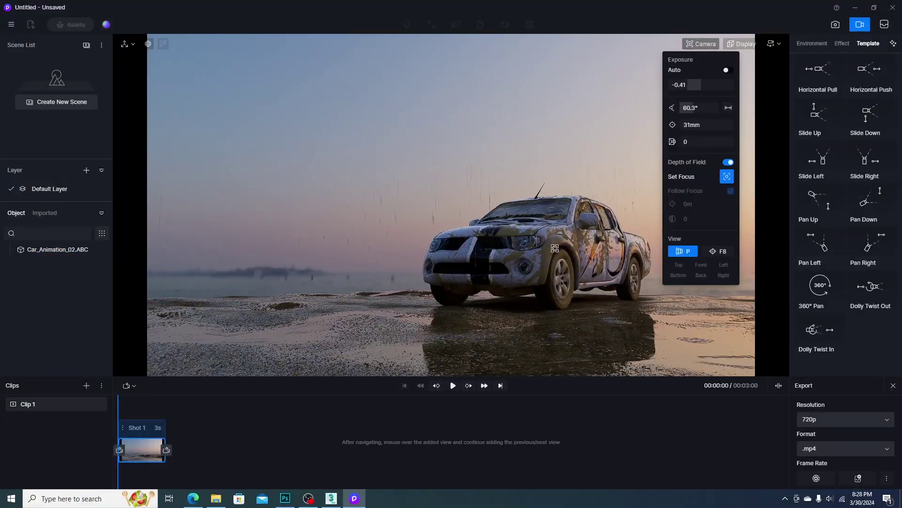
pyautogui.click(555, 248)
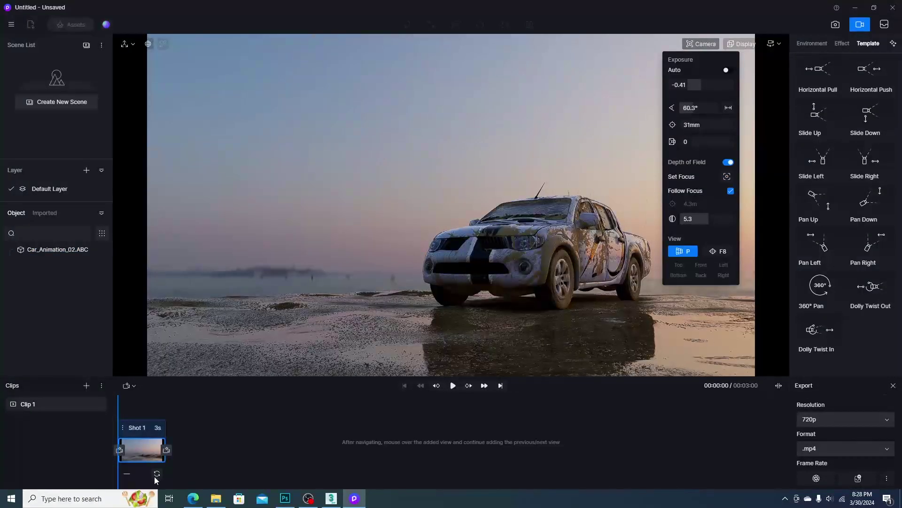
pyautogui.click(157, 474)
# Reframe the camera on the moving truck and add views to Shot 1 up to 6 seconds, playing the animation to check the framing.
pyautogui.press('s')
pyautogui.press('a')
pyautogui.click(167, 449)
pyautogui.click(452, 385)
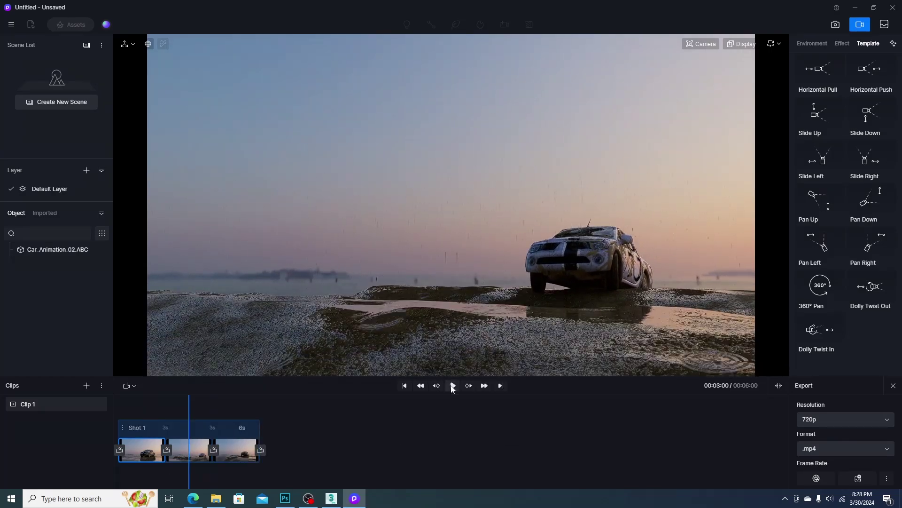
pyautogui.click(452, 386)
# Add a fourth camera view to extend Shot 1 to 9 seconds, play it and pull the camera back from the truck.
pyautogui.click(261, 450)
pyautogui.click(452, 386)
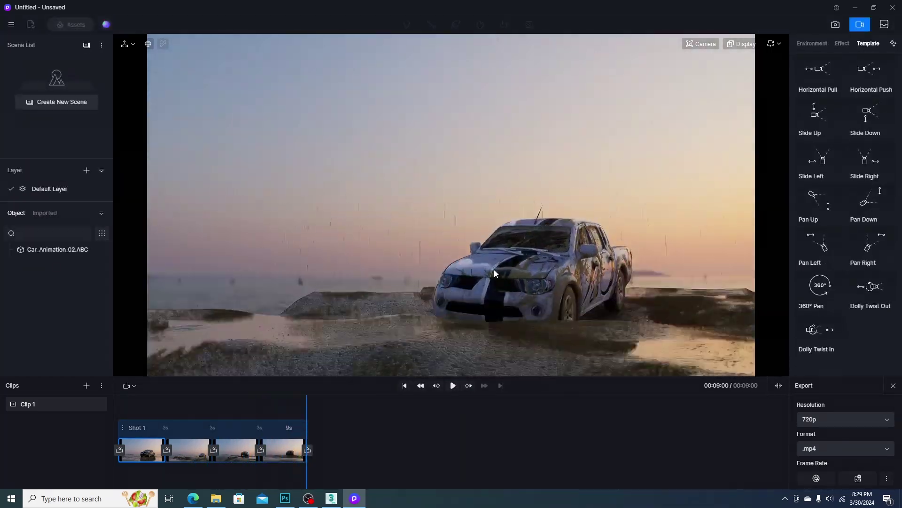
pyautogui.press('s')
pyautogui.click(453, 385)
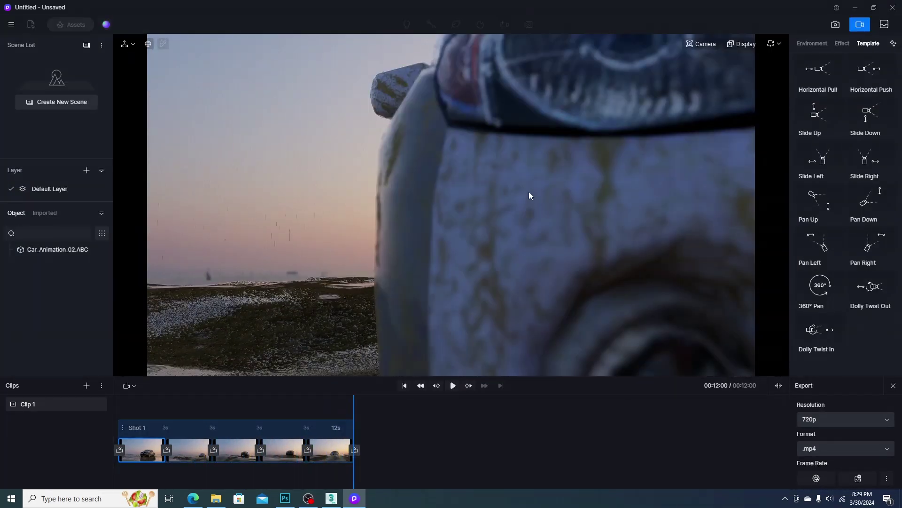
# Turn the camera to follow the passing truck, add views until Shot 1 lasts 21 seconds, and preview the shot.
pyautogui.moveTo(528, 196); pyautogui.dragTo(434, 242, button='right')
pyautogui.click(355, 450)
pyautogui.click(452, 386)
pyautogui.click(453, 385)
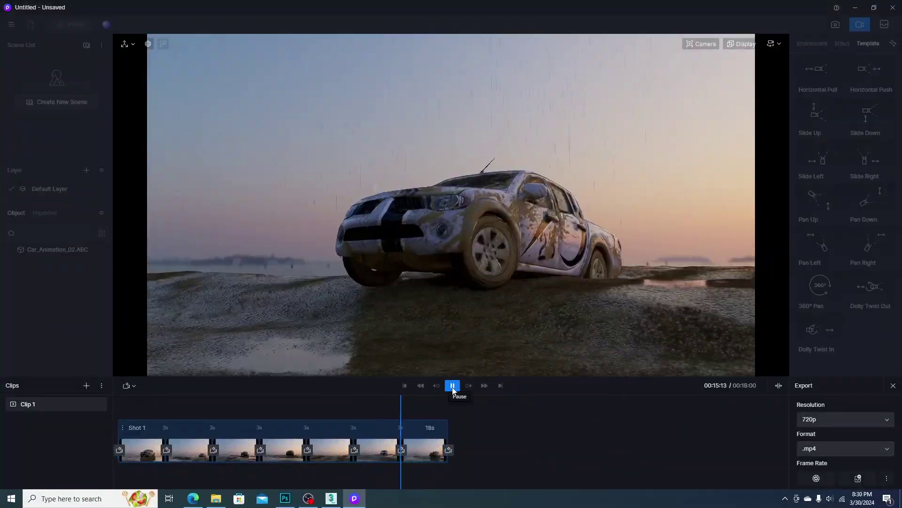
pyautogui.click(448, 450)
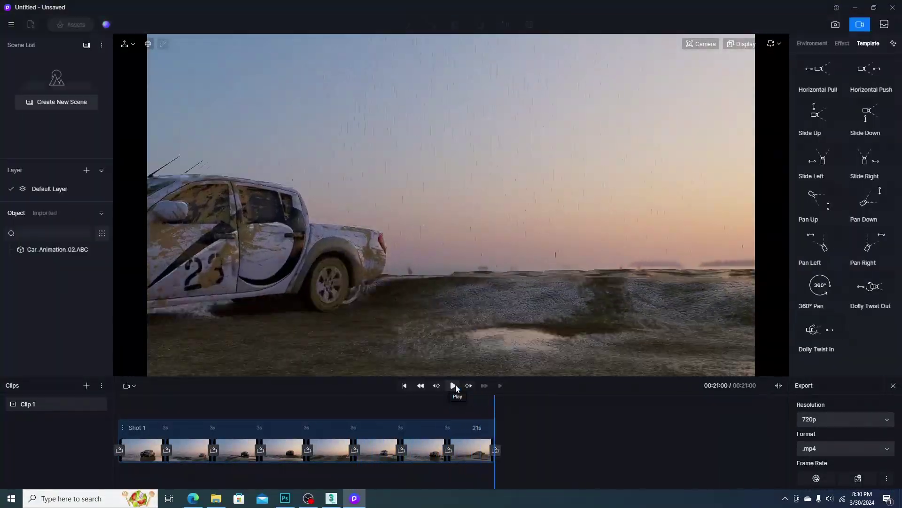
pyautogui.click(453, 386)
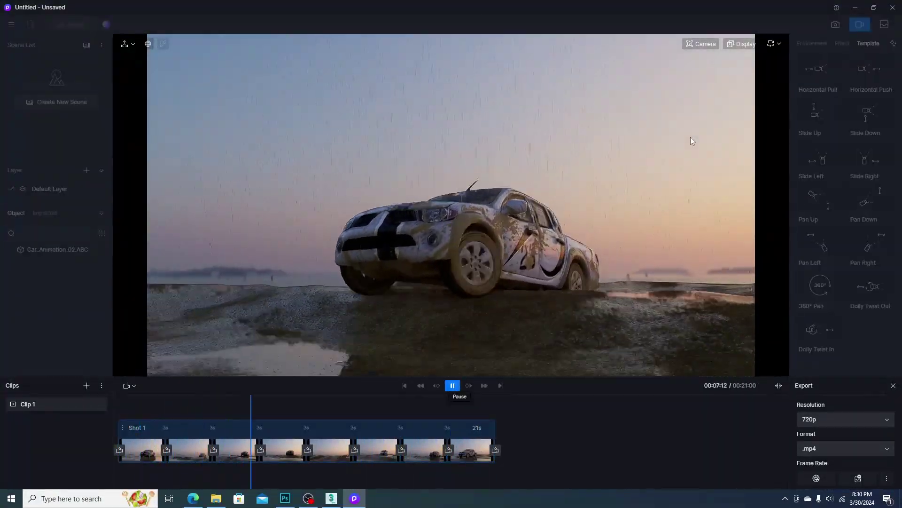